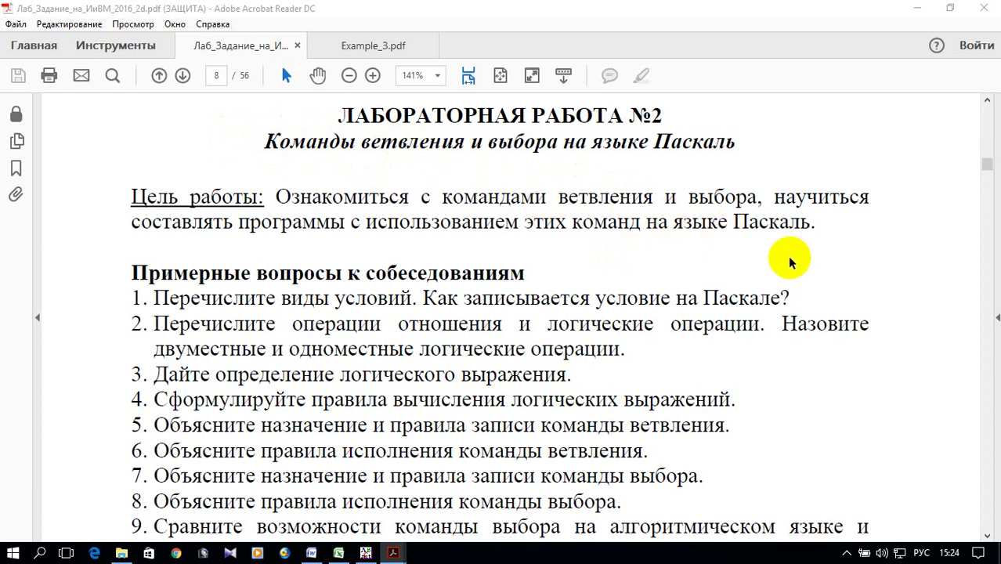
Step: Review the Example_3.pdf task: y = 2x² for x<0 and 4√x for x≥0
{"action": "left_click", "coordinate": [360, 47]}
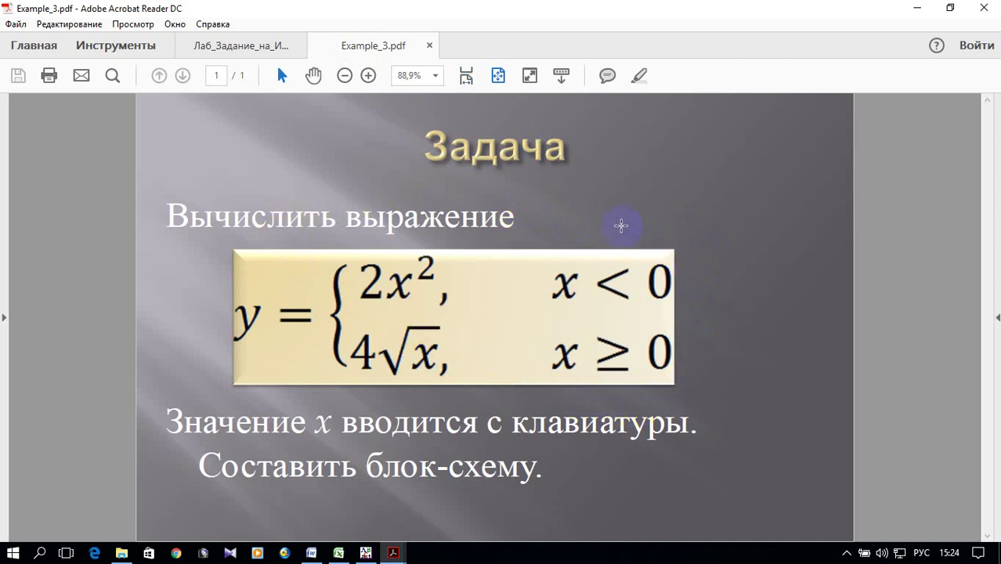
{"action": "left_click", "coordinate": [743, 367]}
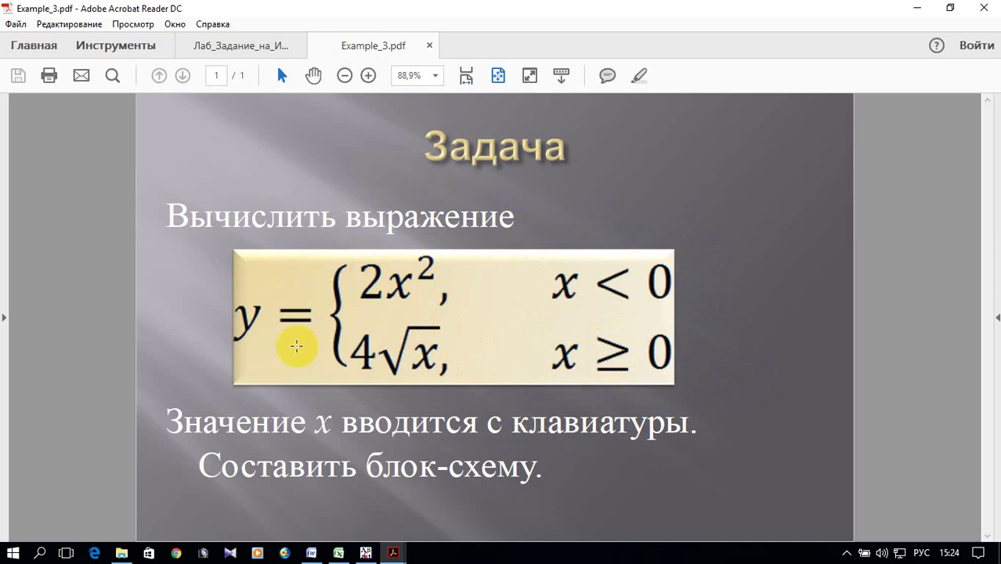
{"action": "left_click", "coordinate": [365, 553]}
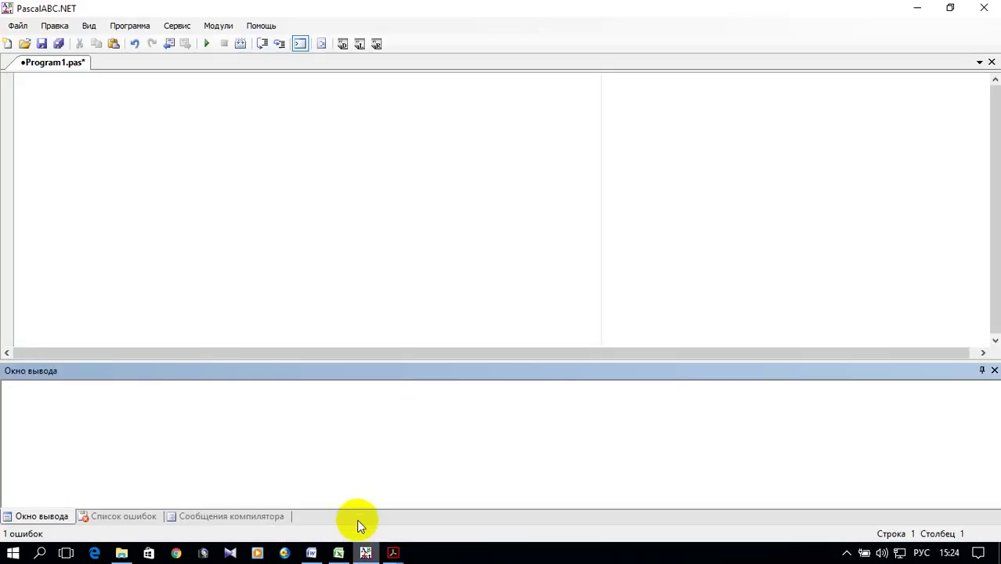
Step: Write the program header 'Program Primer_3;' and declare var x,y:real;
{"action": "left_click", "coordinate": [89, 96]}
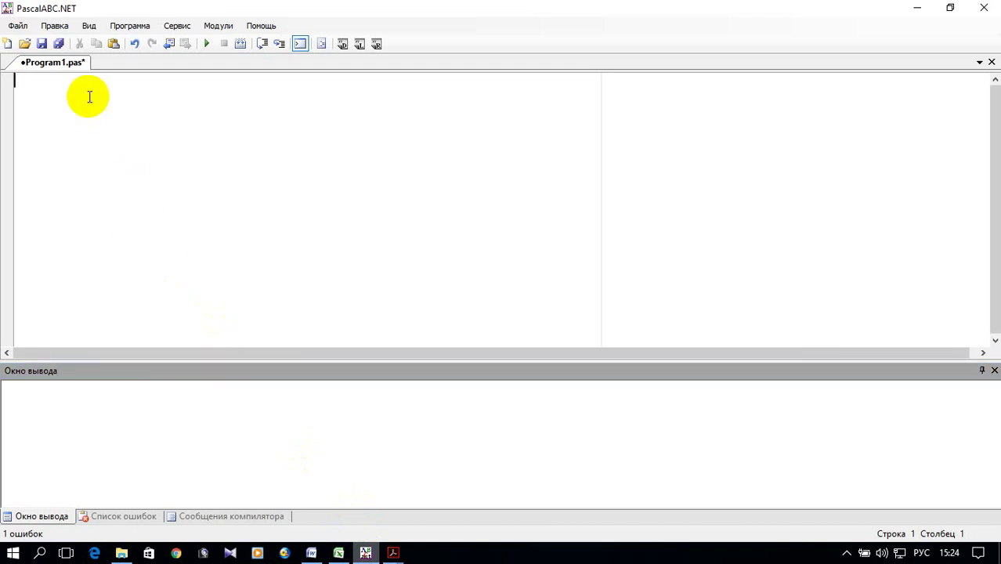
{"action": "key", "text": "alt+shift"}
{"action": "type", "text": "P"}
{"action": "type", "text": "rogram"}
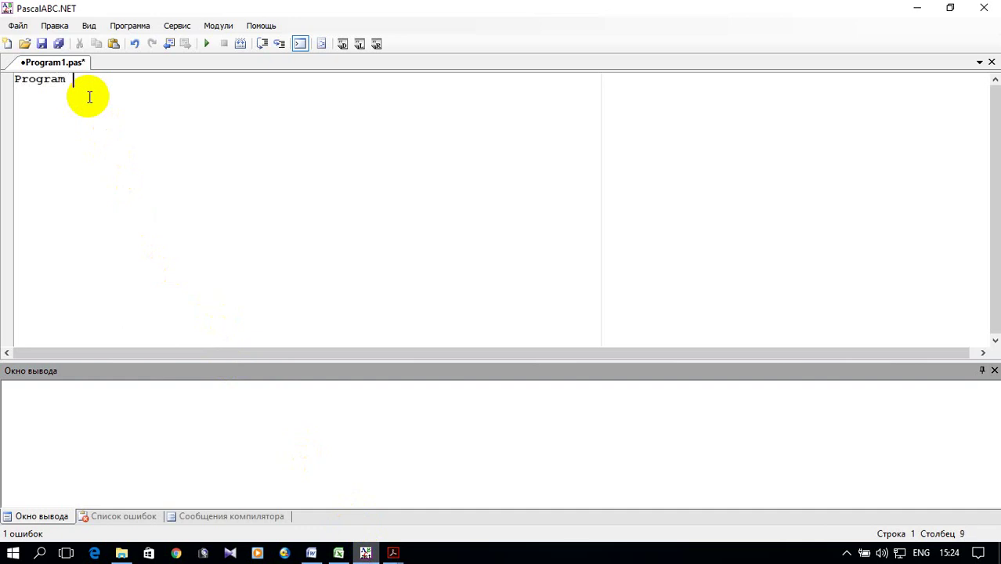
{"action": "type", "text": " Primer_"}
{"action": "type", "text": " 3"}
{"action": "type", "text": ";"}
{"action": "key", "text": "Return"}
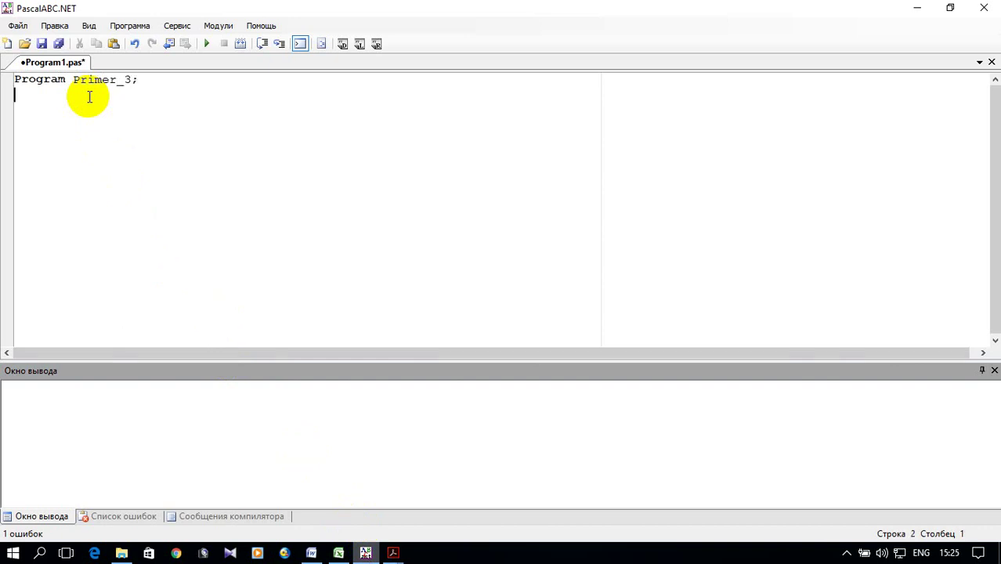
{"action": "type", "text": "var"}
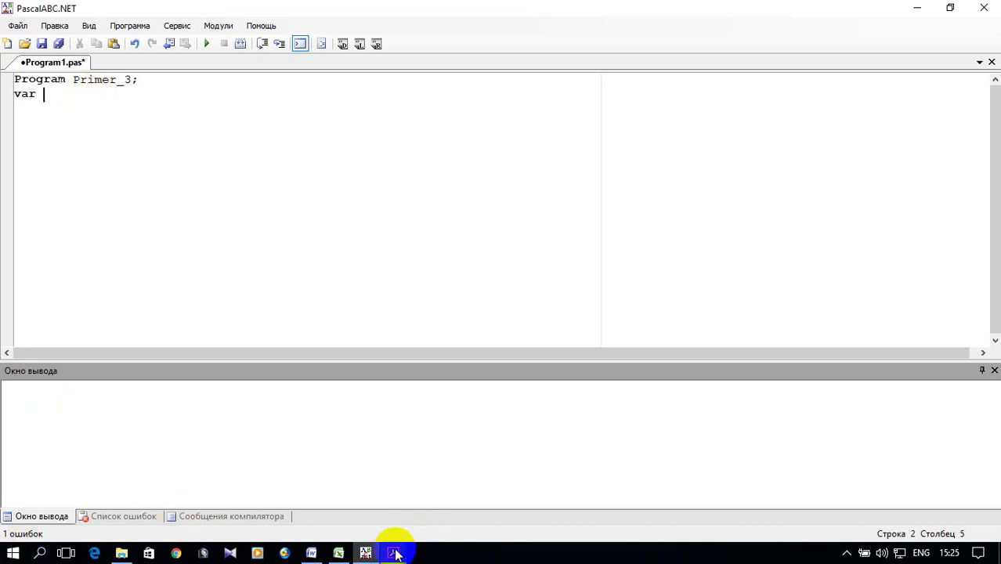
{"action": "mouse_move", "coordinate": [396, 554]}
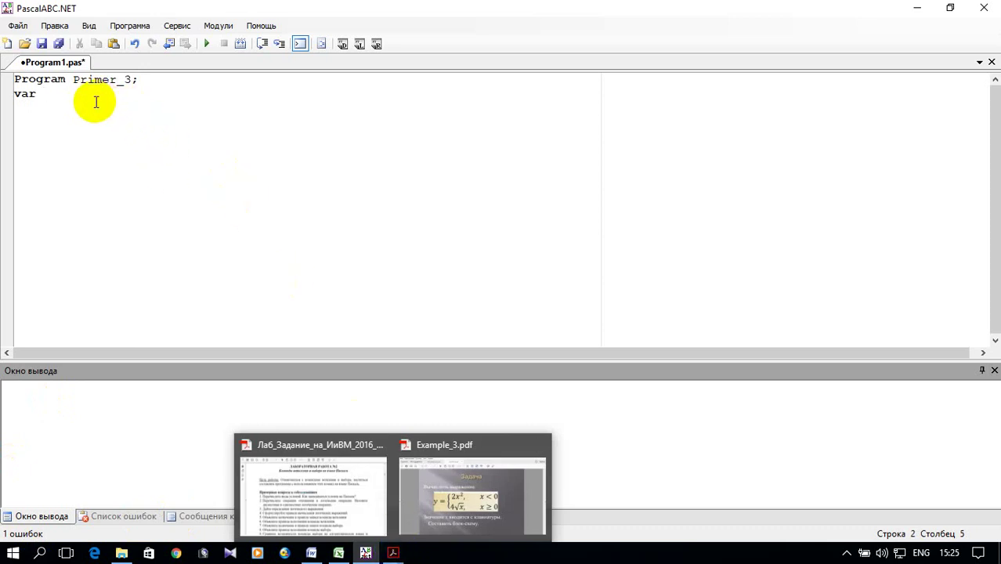
{"action": "type", "text": "x,"}
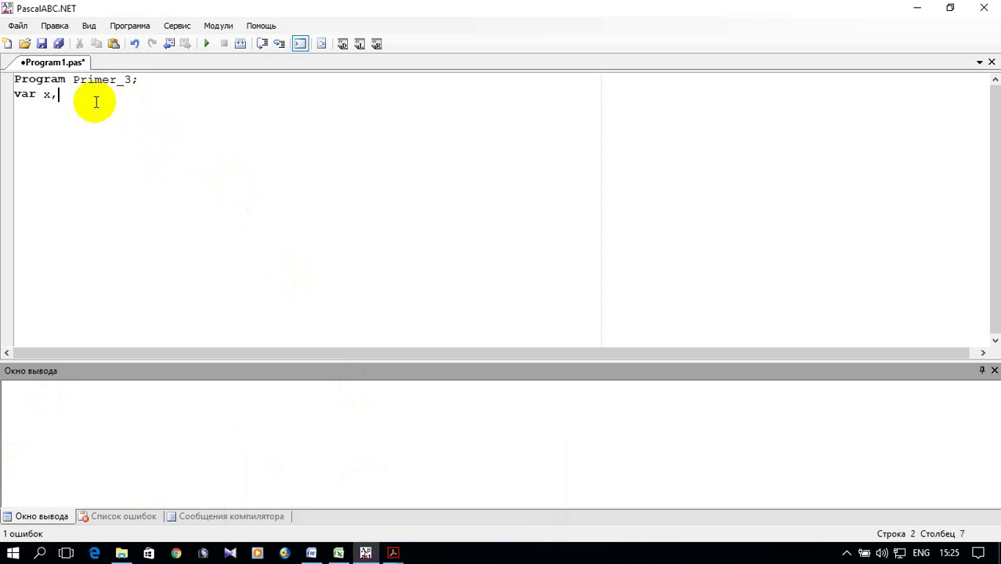
{"action": "type", "text": "y"}
{"action": "type", "text": ":real;"}
{"action": "key", "text": "Return"}
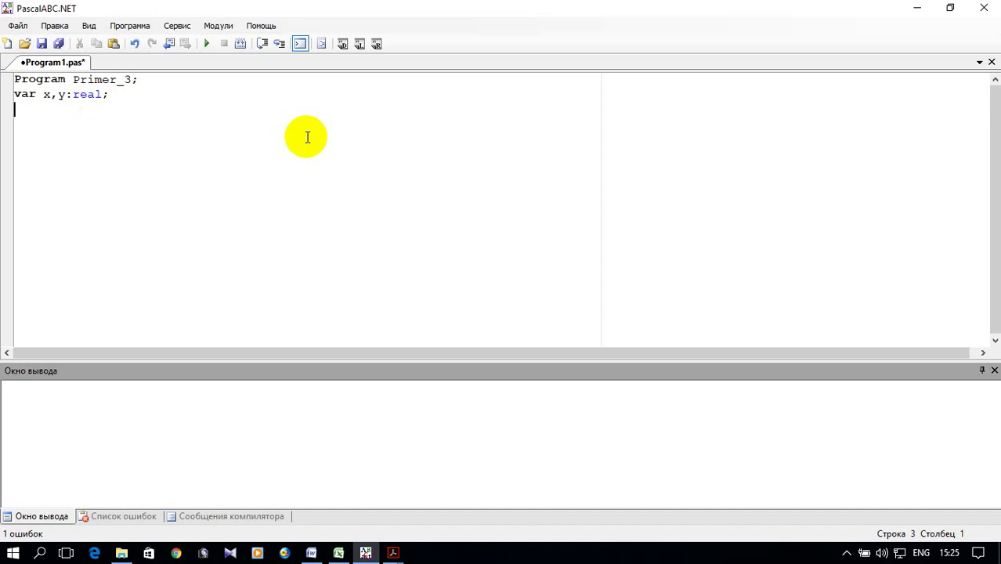
Step: Add the begin … end. block with an empty line between them
{"action": "type", "text": "begi"}
{"action": "type", "text": "n"}
{"action": "key", "text": "Return"}
{"action": "type", "text": "end."}
{"action": "key", "text": "Up"}
{"action": "key", "text": "Home"}
{"action": "key", "text": "Right"}
{"action": "key", "text": "Right"}
{"action": "key", "text": "Right"}
{"action": "key", "text": "Right"}
{"action": "key", "text": "Right"}
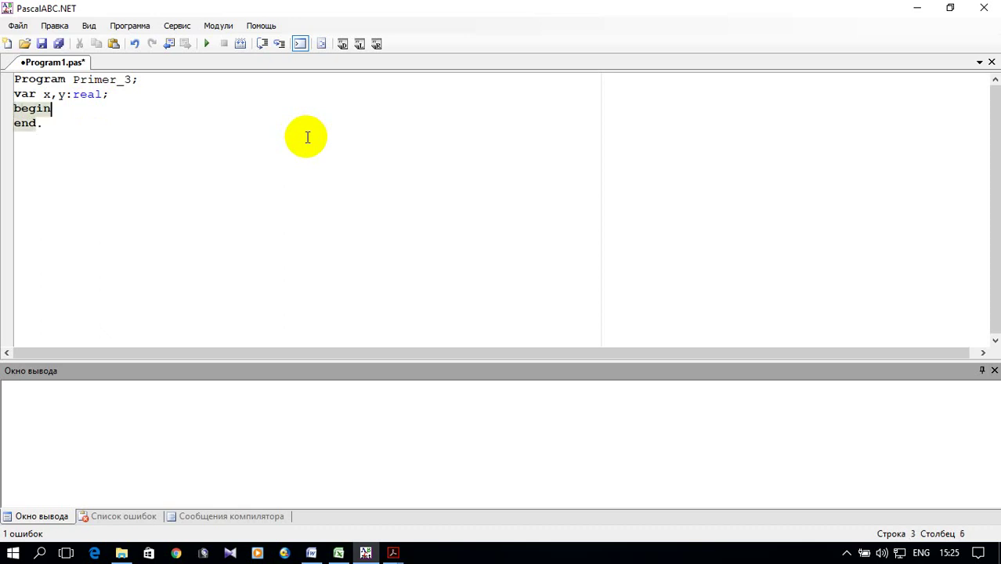
{"action": "key", "text": "Return"}
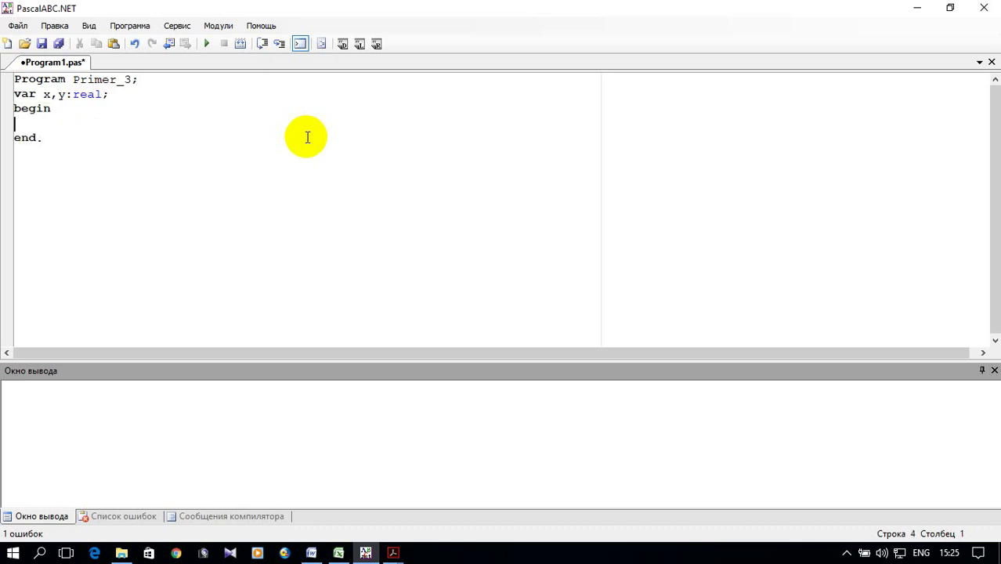
Step: Add Write('Введите x='); and readln(x); to the body, leaving a blank line after them
{"action": "type", "text": "Write"}
{"action": "type", "text": "("}
{"action": "type", "text": "'"}
{"action": "key", "text": "alt+shift"}
{"action": "type", "text": "Введите"}
{"action": "key", "text": "alt+shift"}
{"action": "type", "text": "x="}
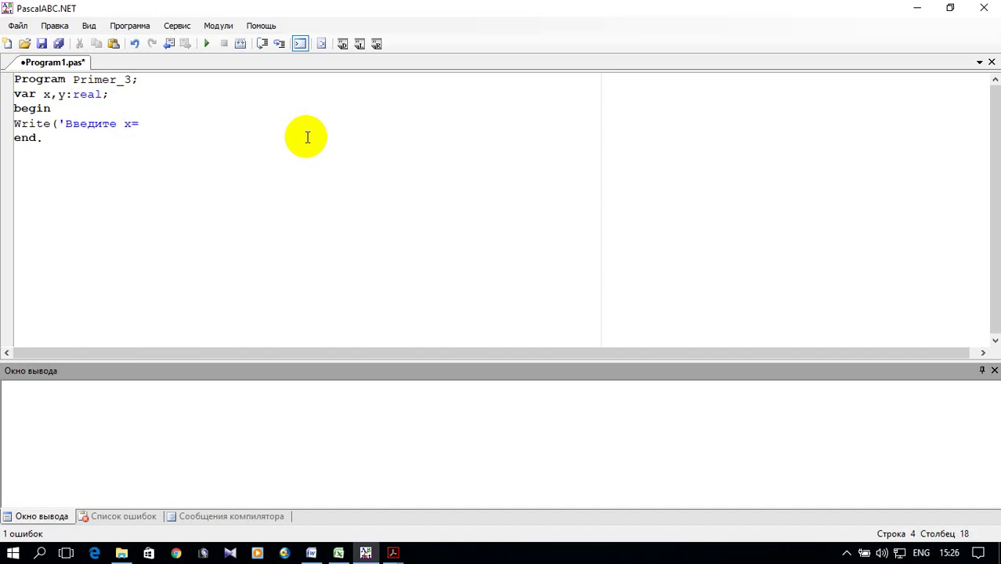
{"action": "type", "text": "')"}
{"action": "type", "text": ";"}
{"action": "key", "text": "Return"}
{"action": "type", "text": "readln(x"}
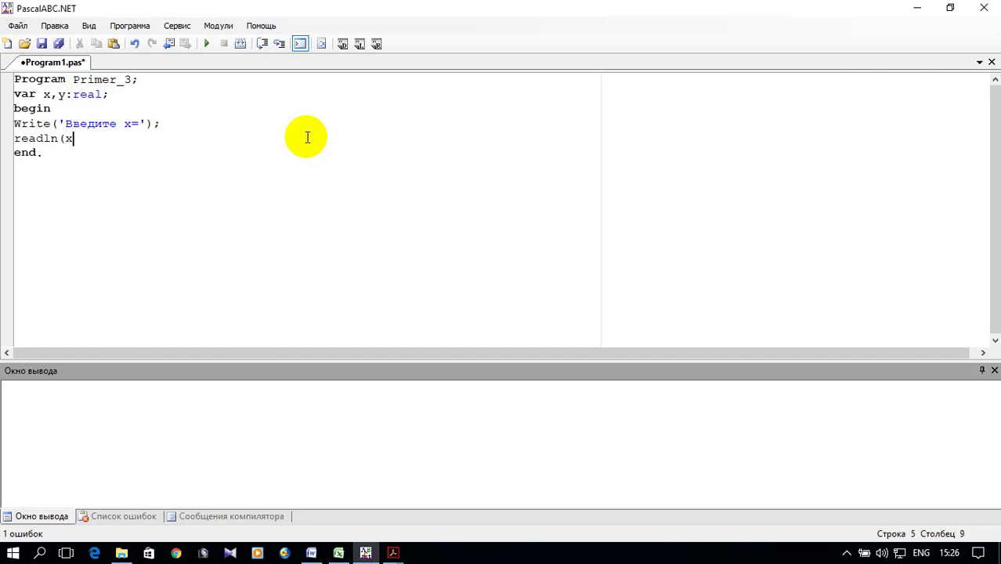
{"action": "type", "text": ")"}
{"action": "type", "text": ";"}
{"action": "key", "text": "Return"}
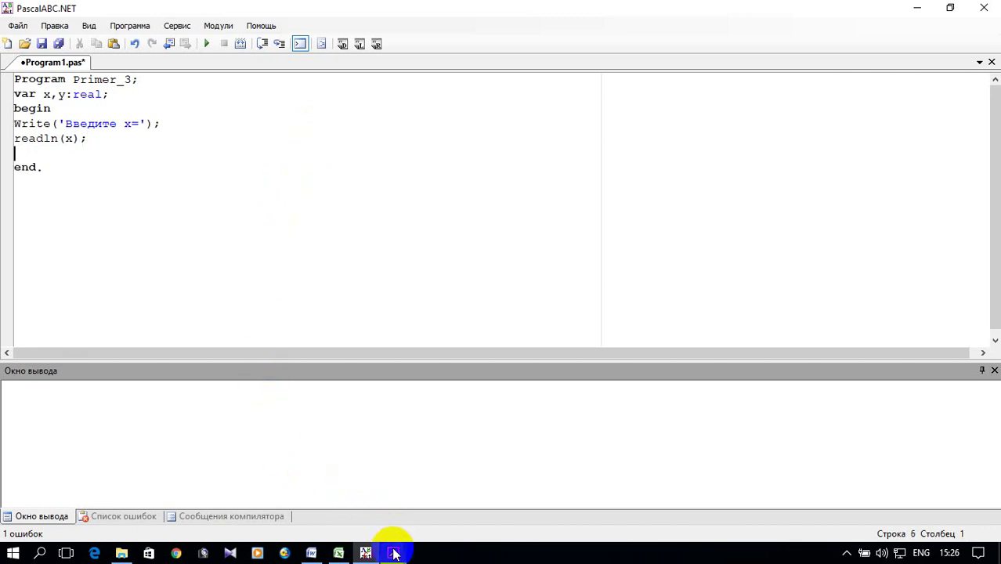
{"action": "mouse_move", "coordinate": [394, 554]}
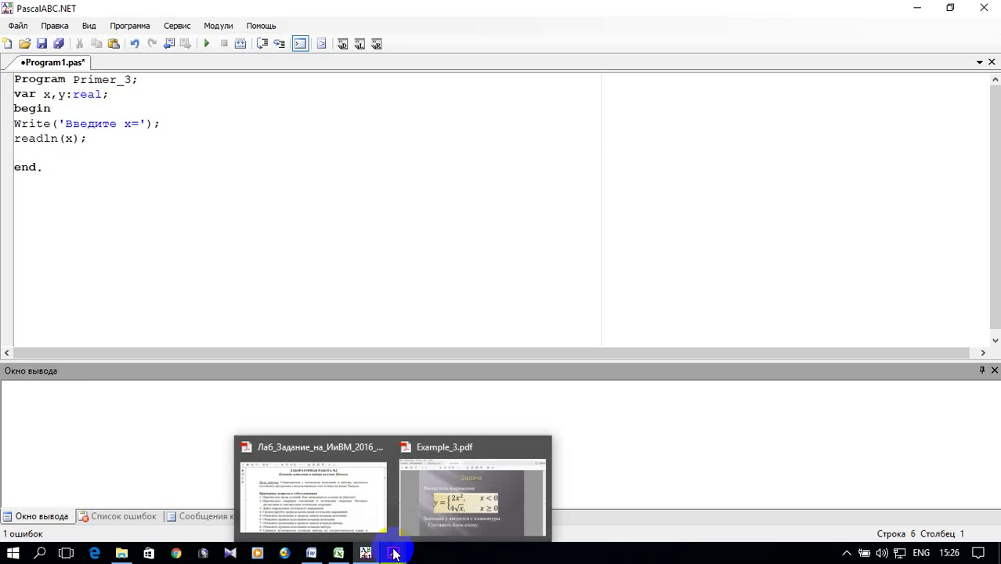
Step: Start the IF statement on line 6: if x<0 then y:=2*sqr(x)
{"action": "left_click", "coordinate": [33, 157]}
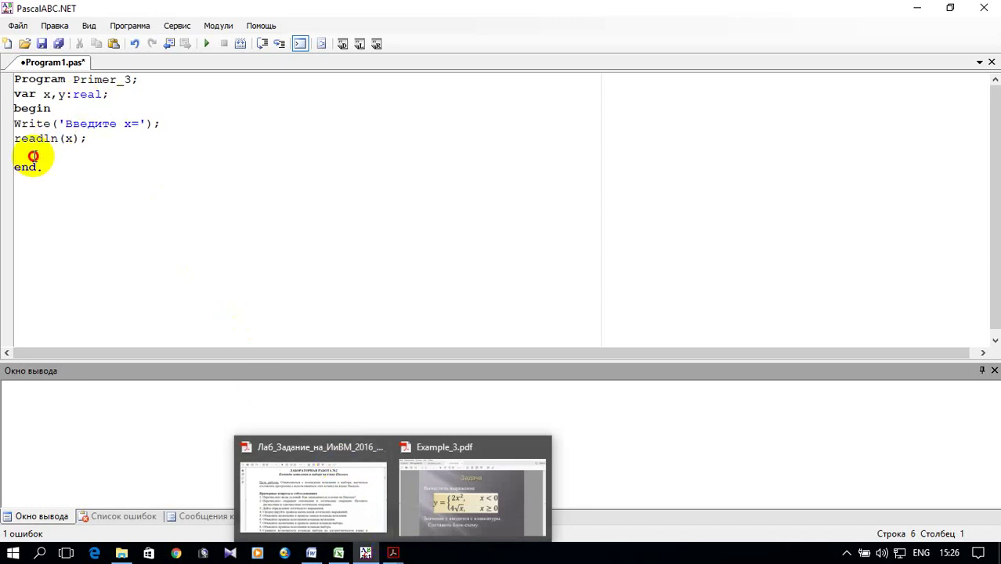
{"action": "type", "text": "if"}
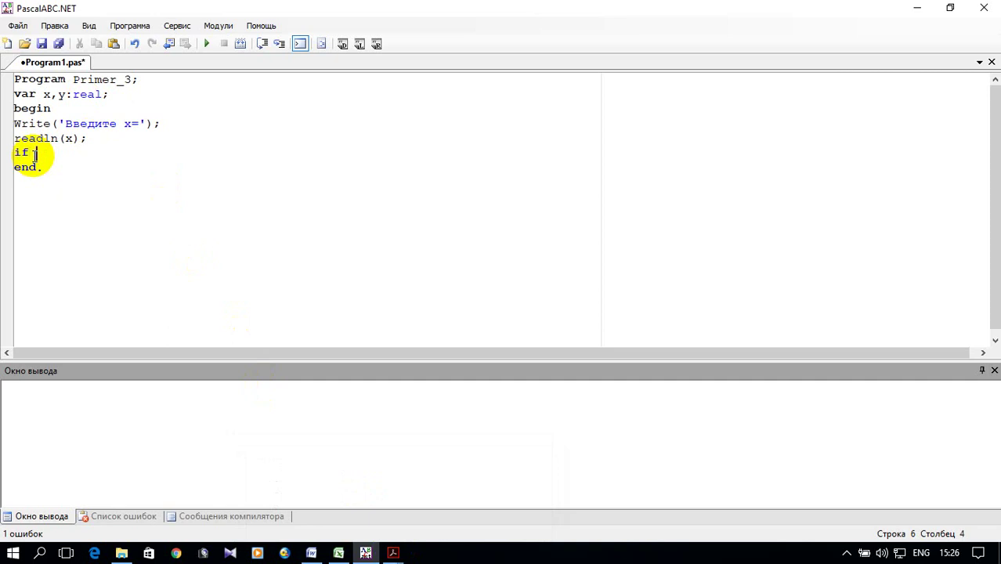
{"action": "type", "text": " x>"}
{"action": "left_click", "coordinate": [393, 553]}
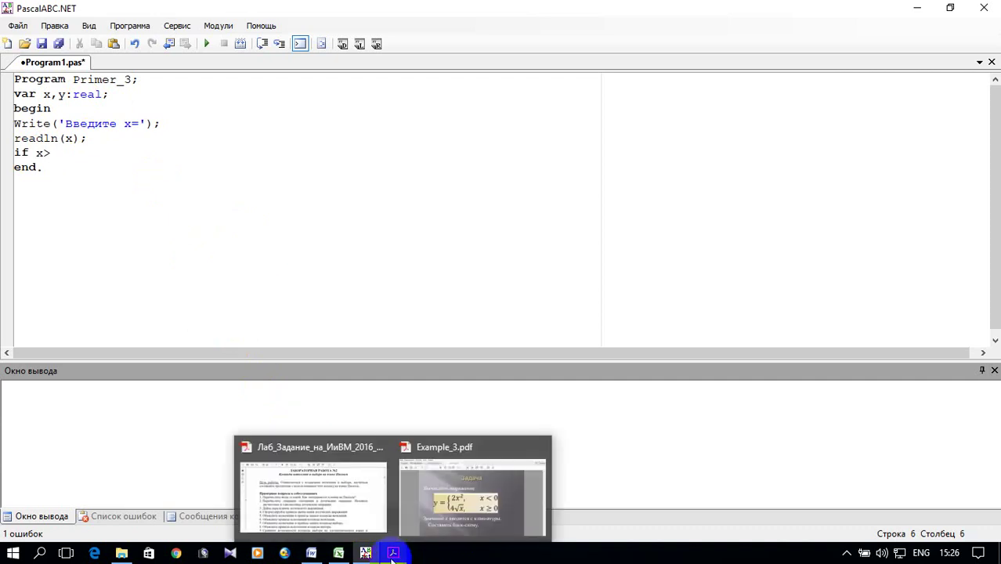
{"action": "key", "text": "BackSpace"}
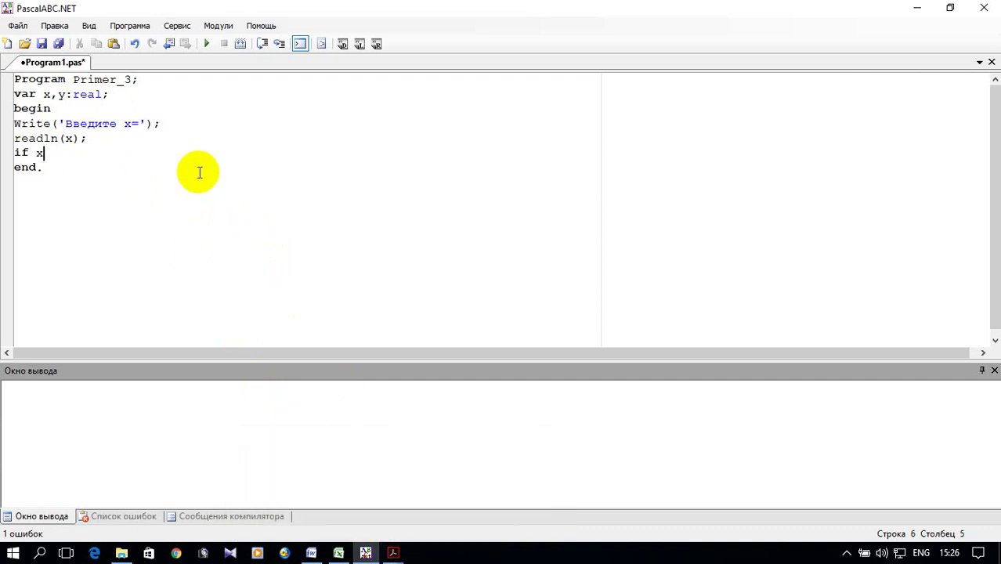
{"action": "type", "text": "<0 then"}
{"action": "mouse_move", "coordinate": [399, 554]}
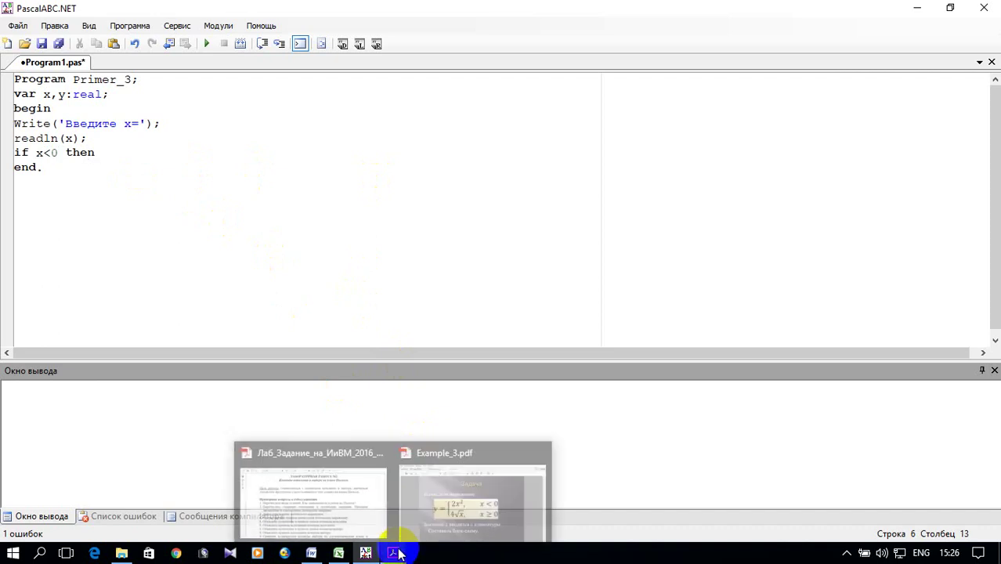
{"action": "left_click", "coordinate": [384, 488]}
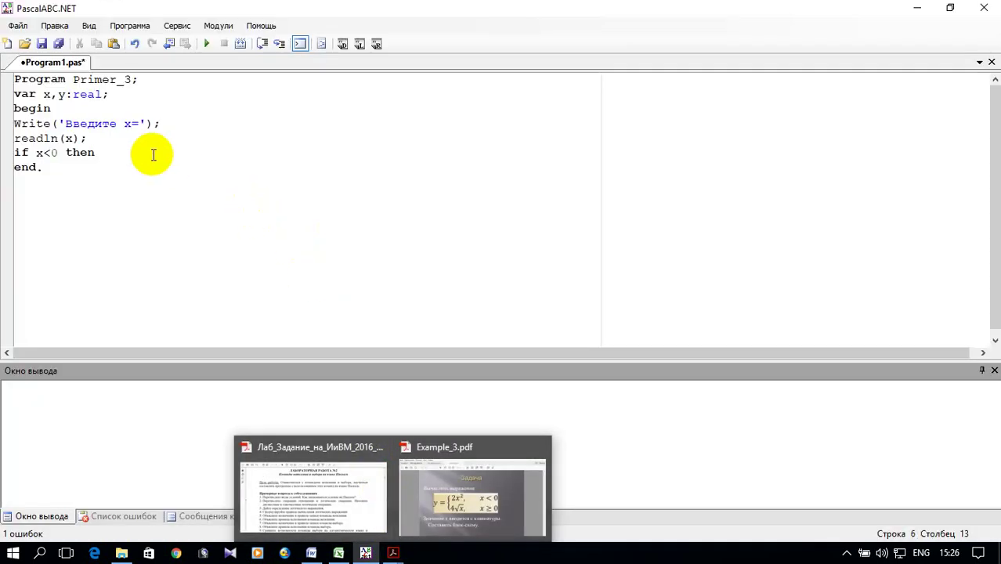
{"action": "type", "text": "y:"}
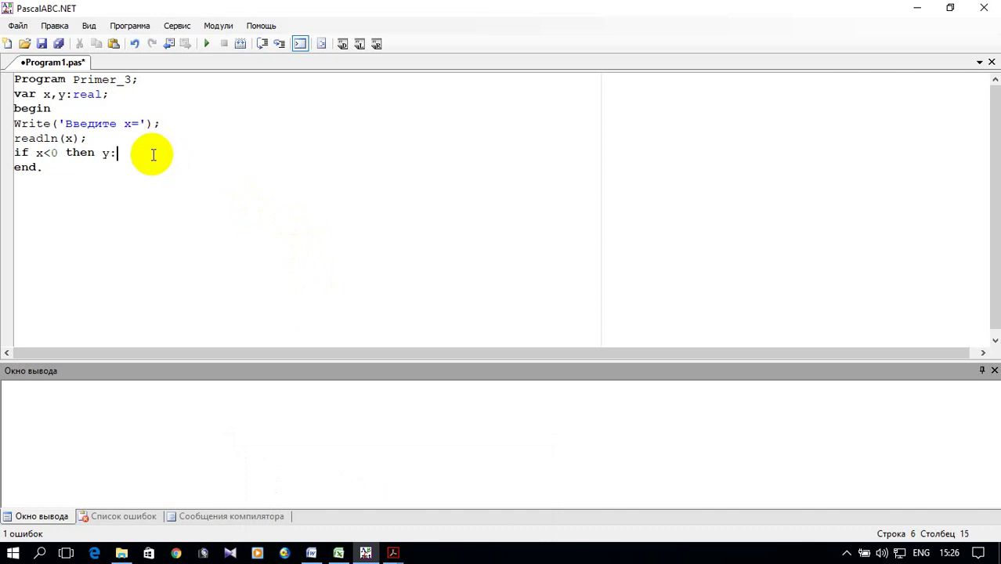
{"action": "type", "text": "=2*sqr(x"}
{"action": "type", "text": ")"}
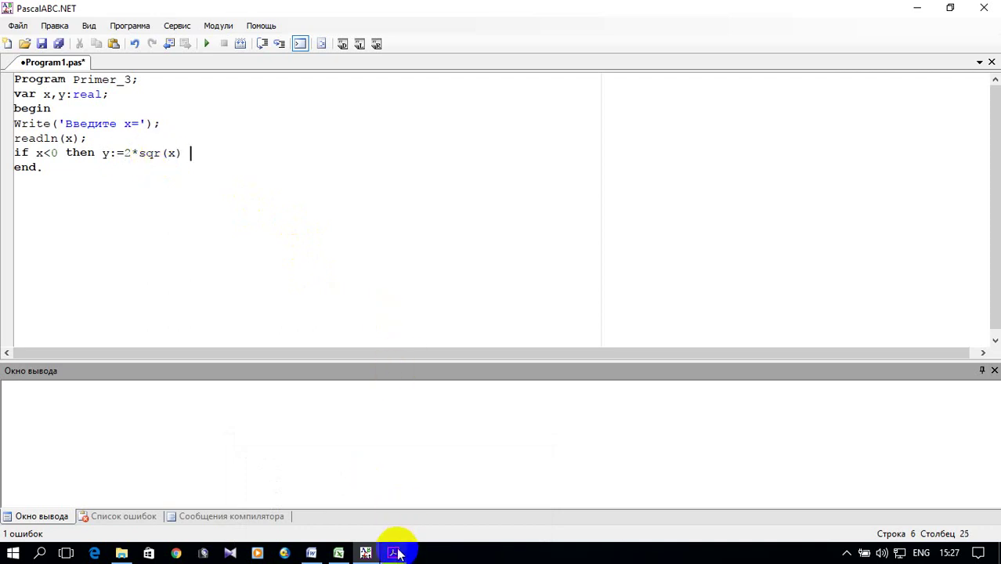
Step: Finish it with else y:=4*sqrt(x); and add a new line below
{"action": "mouse_move", "coordinate": [395, 553]}
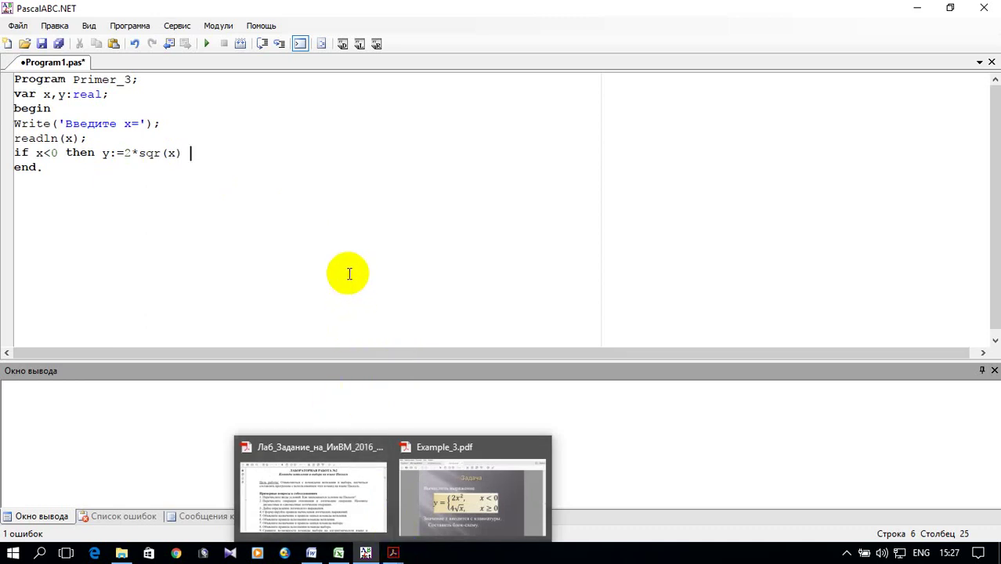
{"action": "type", "text": "else"}
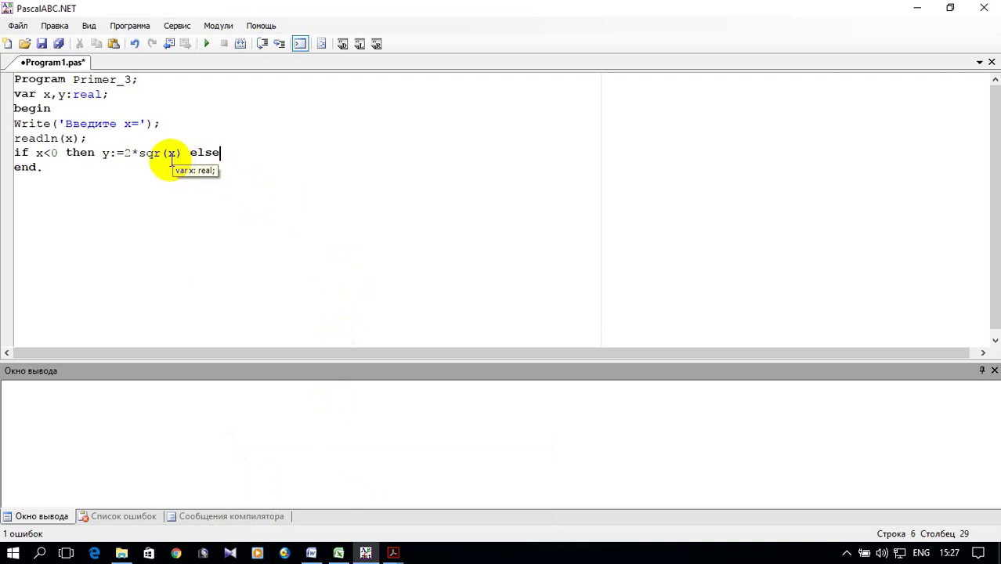
{"action": "type", "text": " i"}
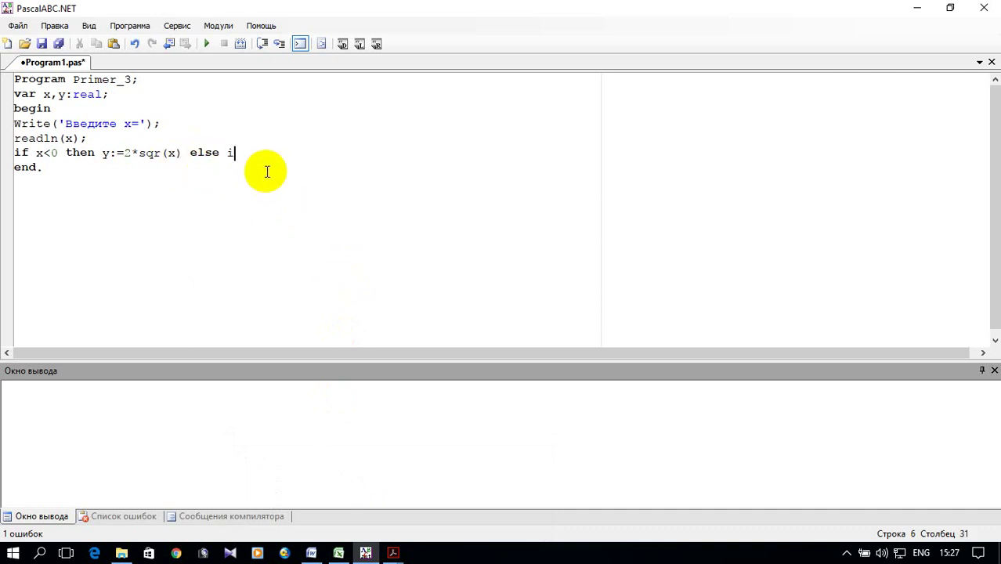
{"action": "type", "text": "f x"}
{"action": "type", "text": ">"}
{"action": "type", "text": "=0"}
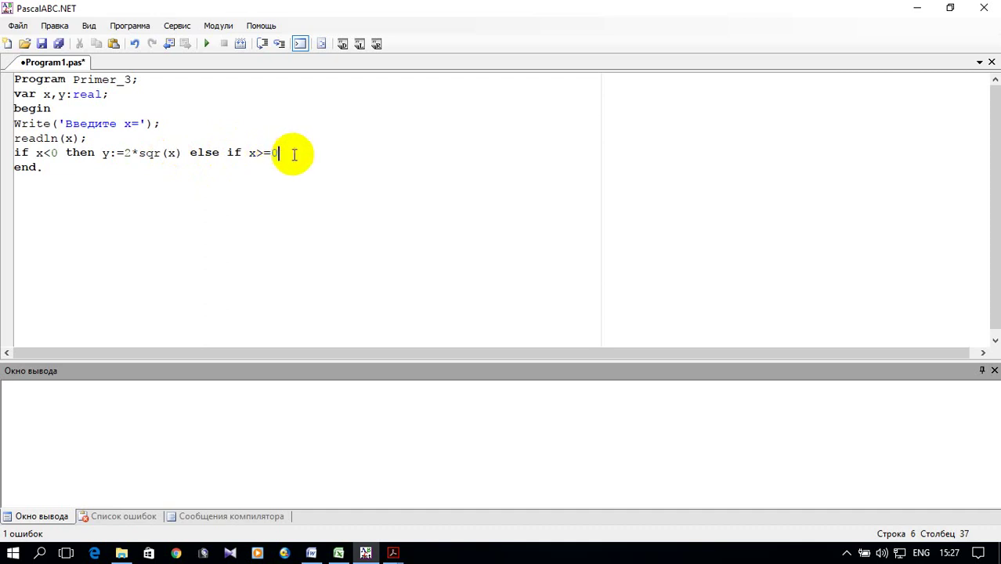
{"action": "key", "text": "BackSpace"}
{"action": "key", "text": "BackSpace"}
{"action": "key", "text": "BackSpace"}
{"action": "key", "text": "BackSpace"}
{"action": "key", "text": "BackSpace"}
{"action": "key", "text": "BackSpace"}
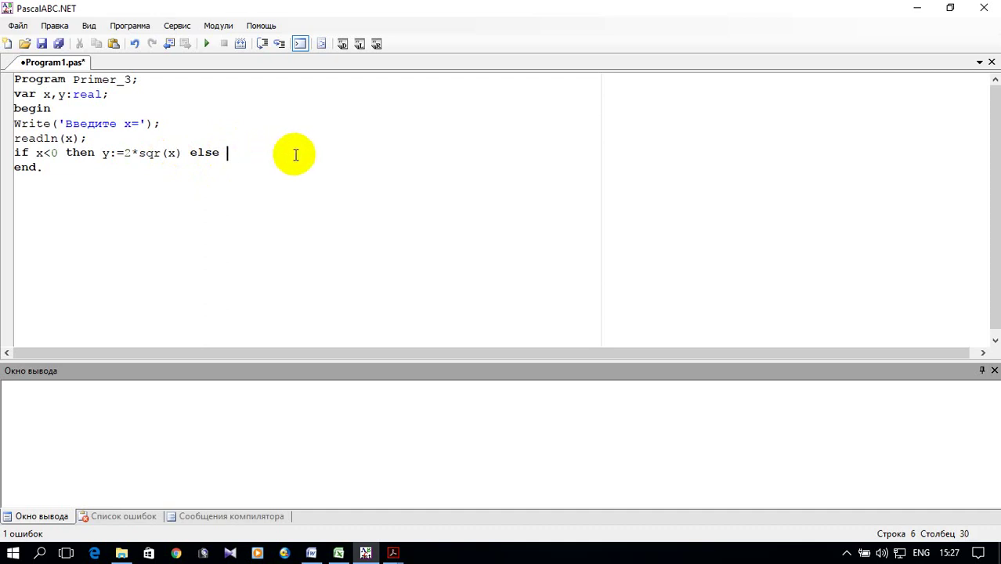
{"action": "type", "text": "y:"}
{"action": "type", "text": "="}
{"action": "left_click", "coordinate": [399, 553]}
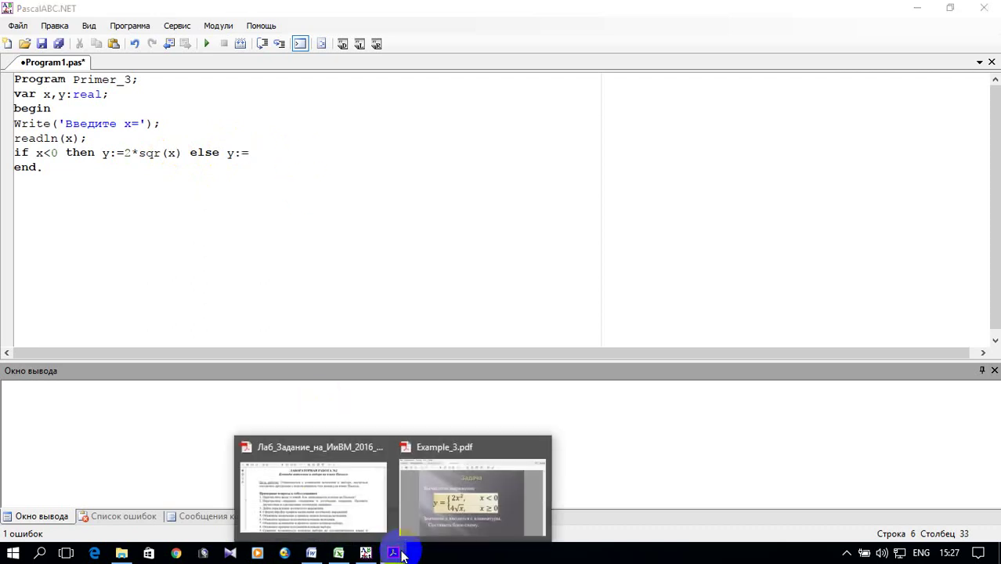
{"action": "left_click", "coordinate": [286, 150]}
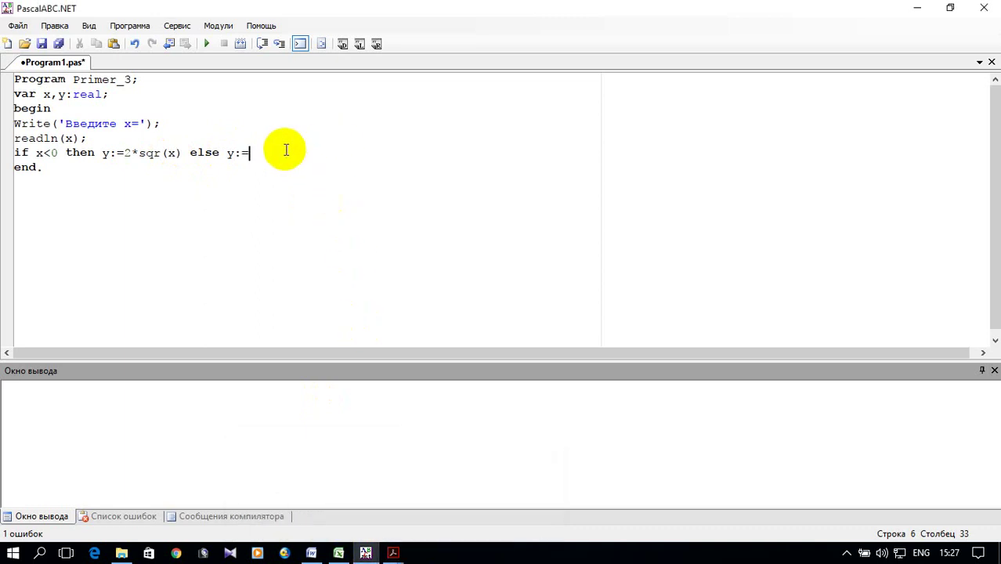
{"action": "type", "text": "4*sqrt("}
{"action": "type", "text": "x)"}
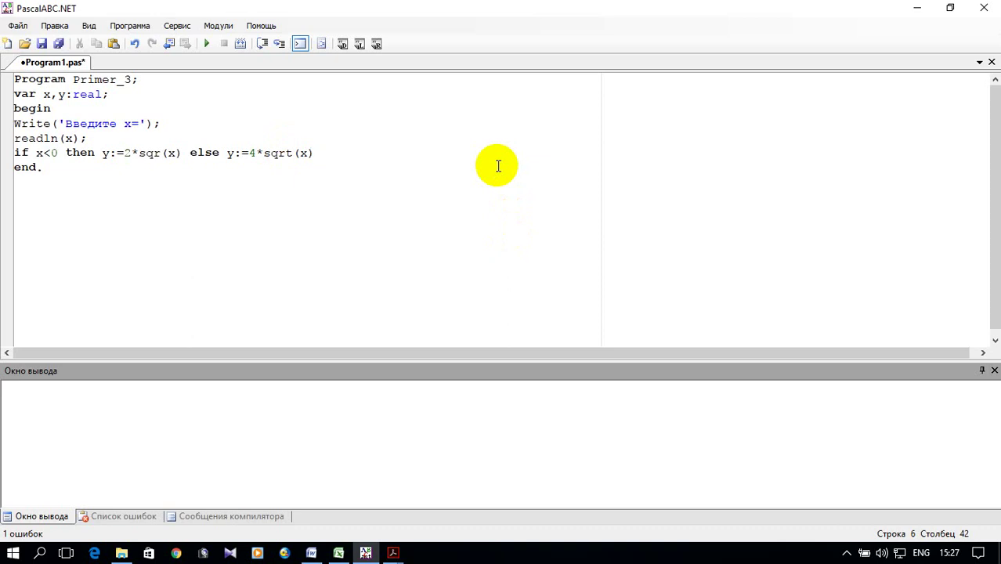
{"action": "type", "text": ";"}
{"action": "key", "text": "Return"}
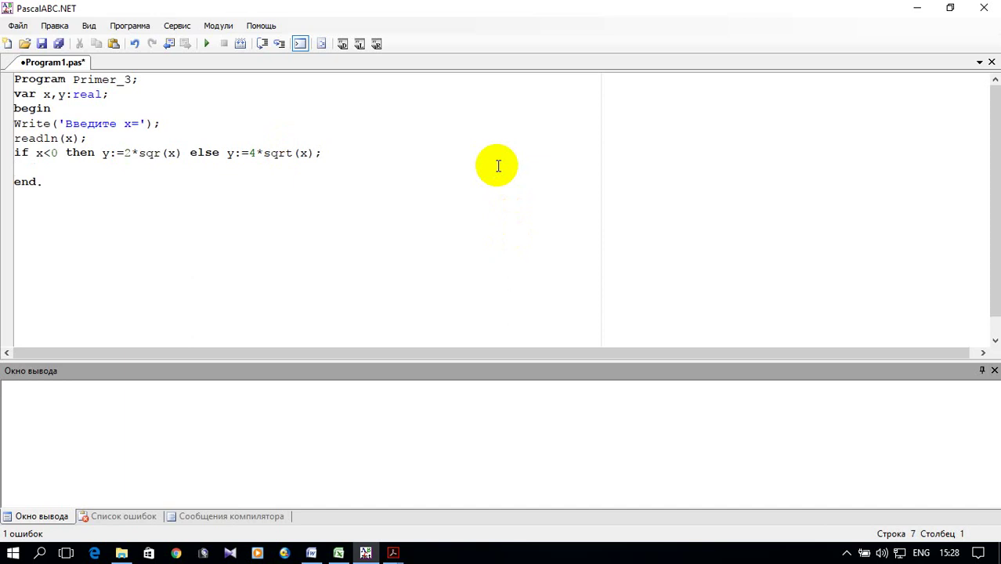
Step: Add writeln('y=',y:4:2) on line 7 to output y
{"action": "type", "text": "writeln"}
{"action": "type", "text": "("}
{"action": "type", "text": "'y='"}
{"action": "type", "text": ",y:"}
{"action": "type", "text": "4:2)"}
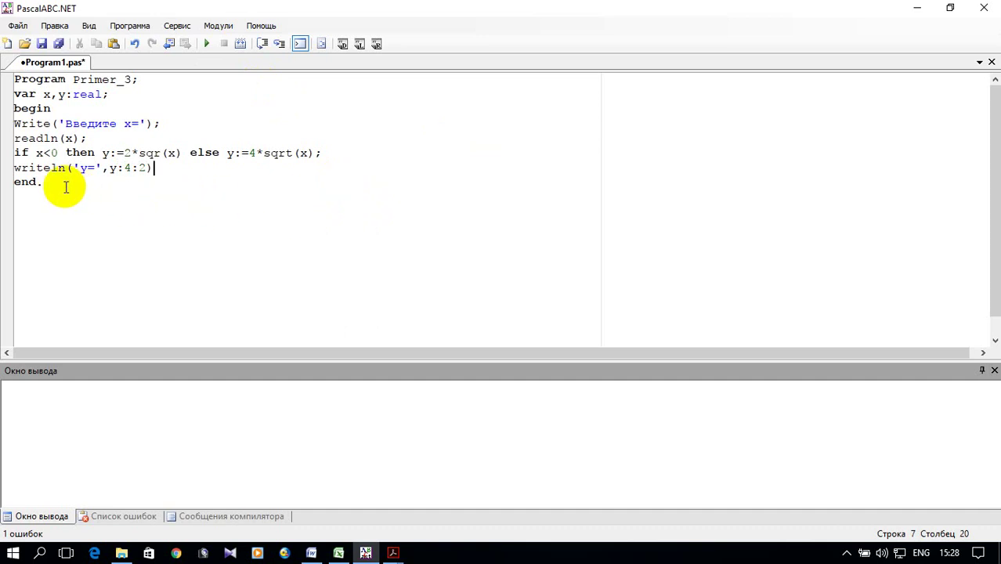
{"action": "mouse_move", "coordinate": [43, 94]}
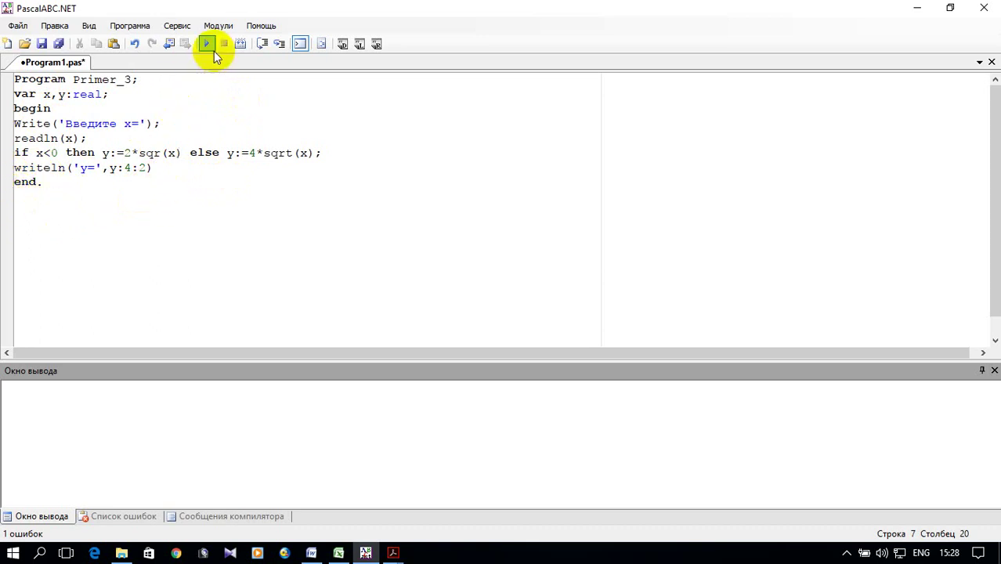
Step: Run Primer_3 with x=-1 (y=2.00), then again with x=2 (y=5.66)
{"action": "left_click", "coordinate": [206, 45]}
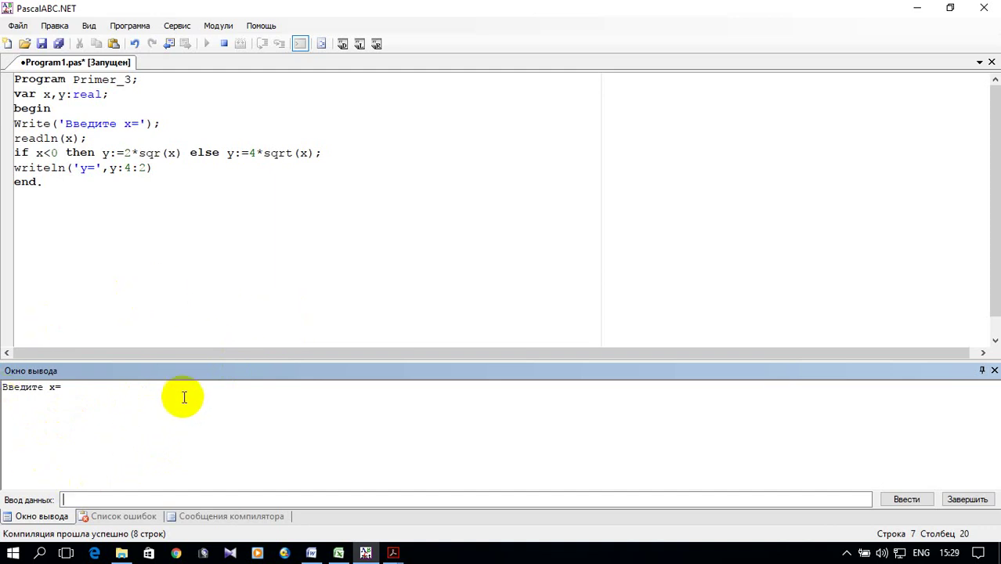
{"action": "type", "text": "-1"}
{"action": "key", "text": "Return"}
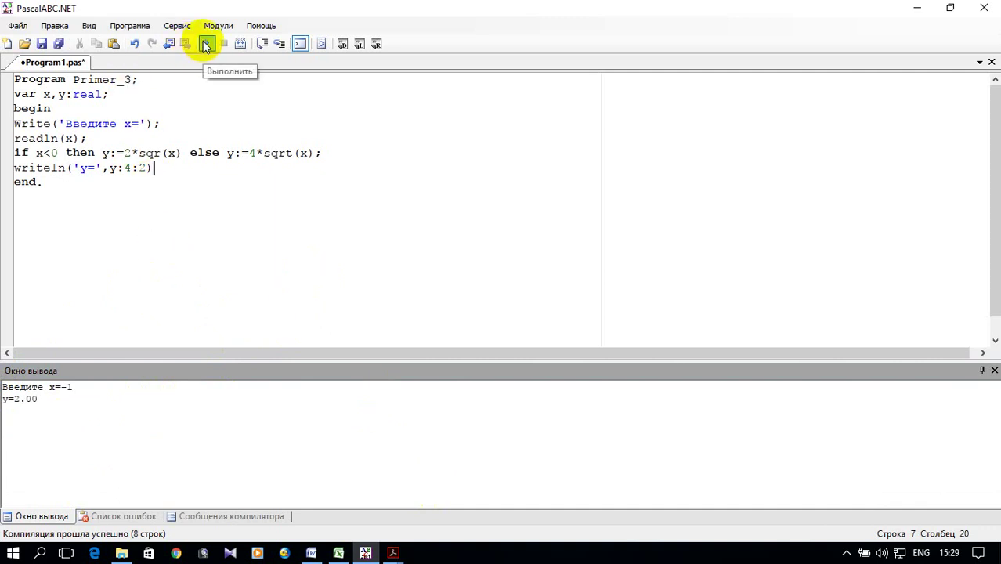
{"action": "left_click", "coordinate": [205, 45]}
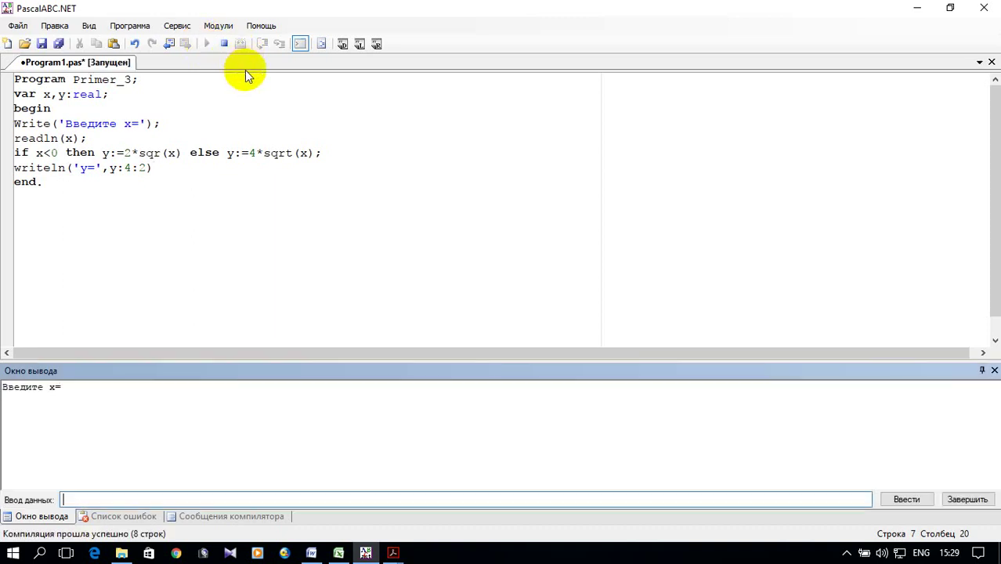
{"action": "type", "text": "2"}
{"action": "key", "text": "Return"}
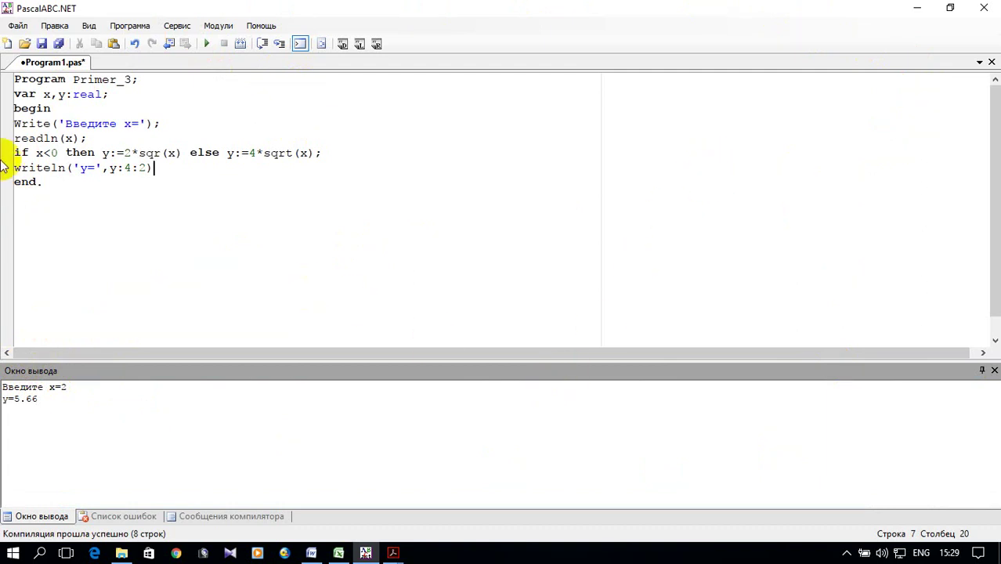
Step: Copy all of the Primer_3 code and switch to the Excel workbook
{"action": "mouse_move", "coordinate": [43, 182]}
{"action": "left_mouse_down"}
{"action": "mouse_move", "coordinate": [23, 79]}
{"action": "mouse_move", "coordinate": [11, 78]}
{"action": "left_mouse_up"}
{"action": "right_click", "coordinate": [34, 100]}
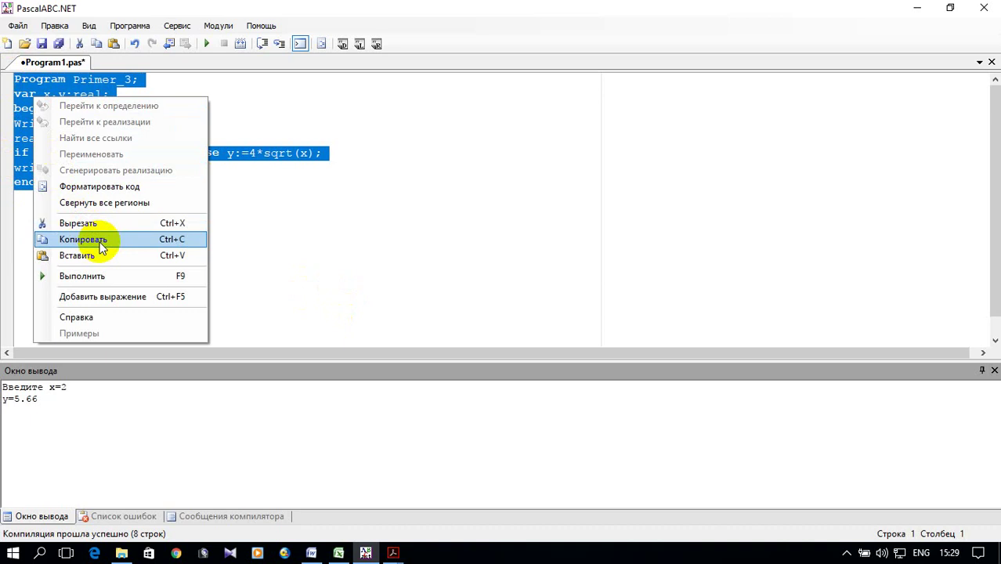
{"action": "left_click", "coordinate": [99, 245]}
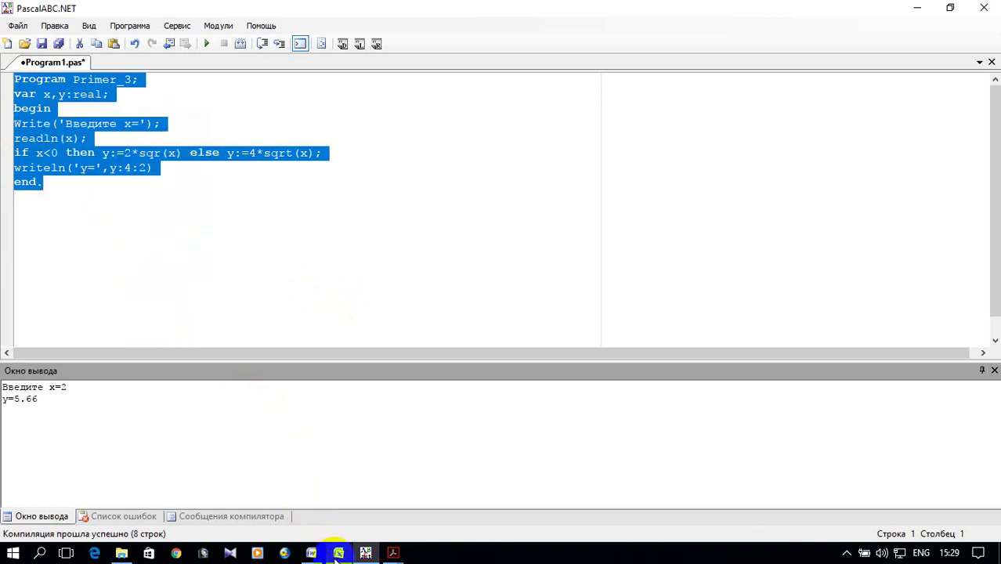
{"action": "left_click", "coordinate": [336, 553]}
Step: Paste the Pascal program into column A starting at A2
{"action": "left_click", "coordinate": [212, 429]}
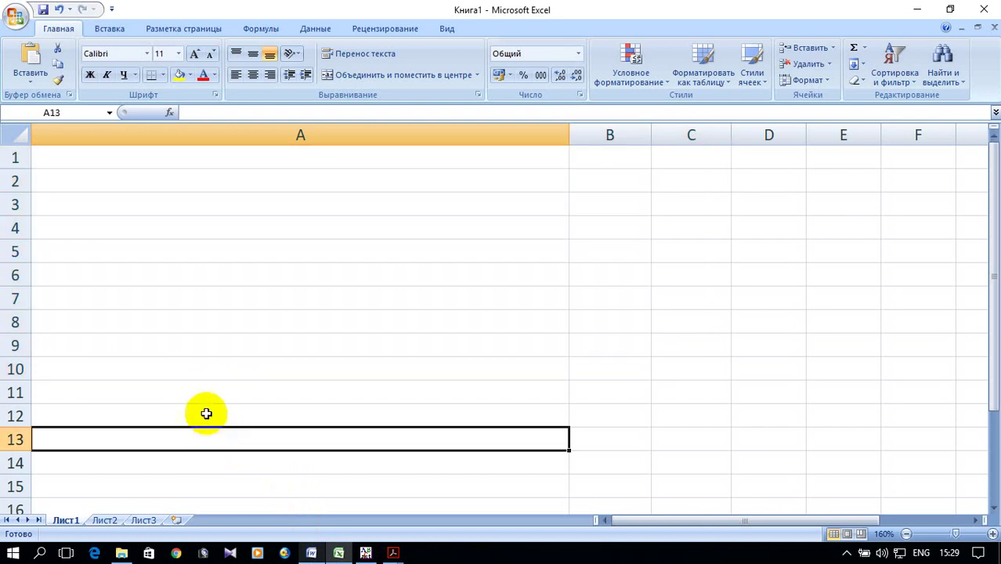
{"action": "left_click", "coordinate": [74, 185]}
{"action": "right_click", "coordinate": [76, 184]}
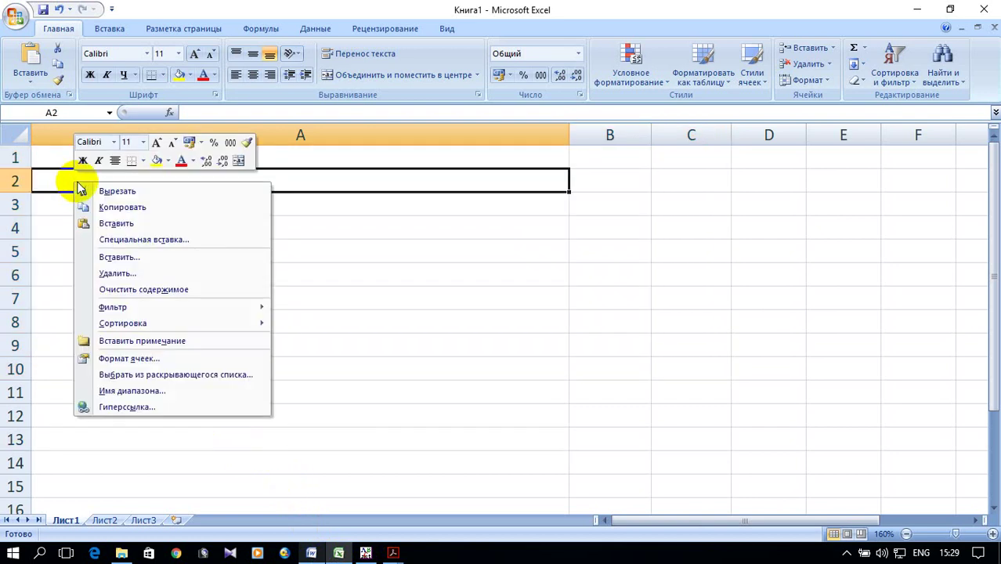
{"action": "left_click", "coordinate": [127, 223]}
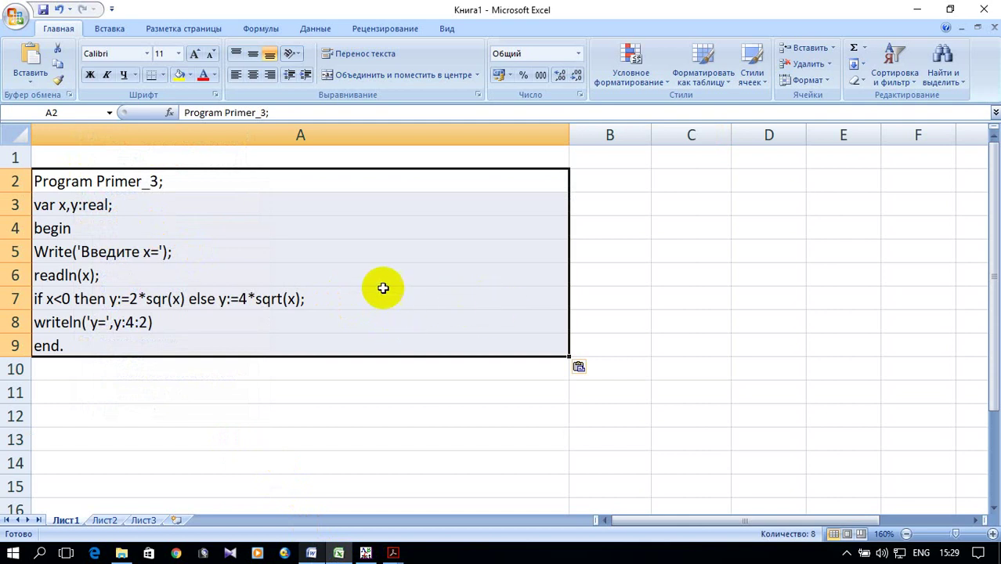
Step: Enter headings Параметр in B1 and Значение in C1, and autofit column A
{"action": "left_click", "coordinate": [613, 157]}
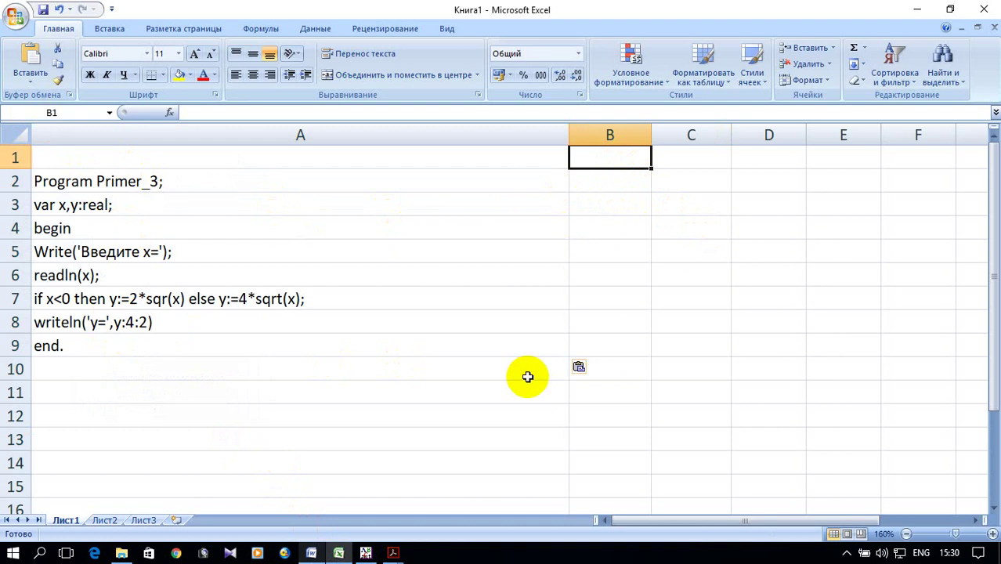
{"action": "key", "text": "alt+shift"}
{"action": "type", "text": "Параметр"}
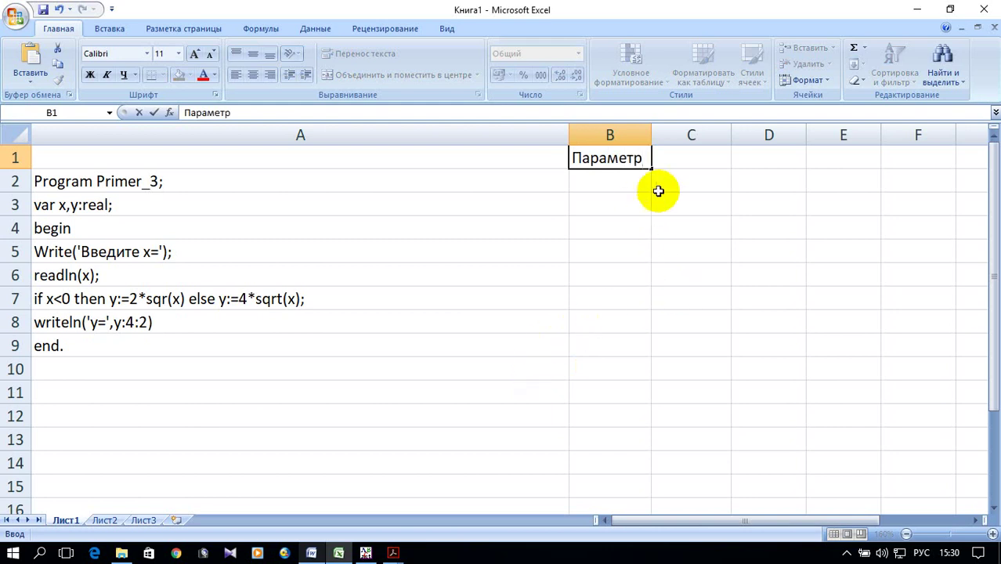
{"action": "left_click", "coordinate": [674, 158]}
{"action": "type", "text": "Значение"}
{"action": "left_click", "coordinate": [619, 297]}
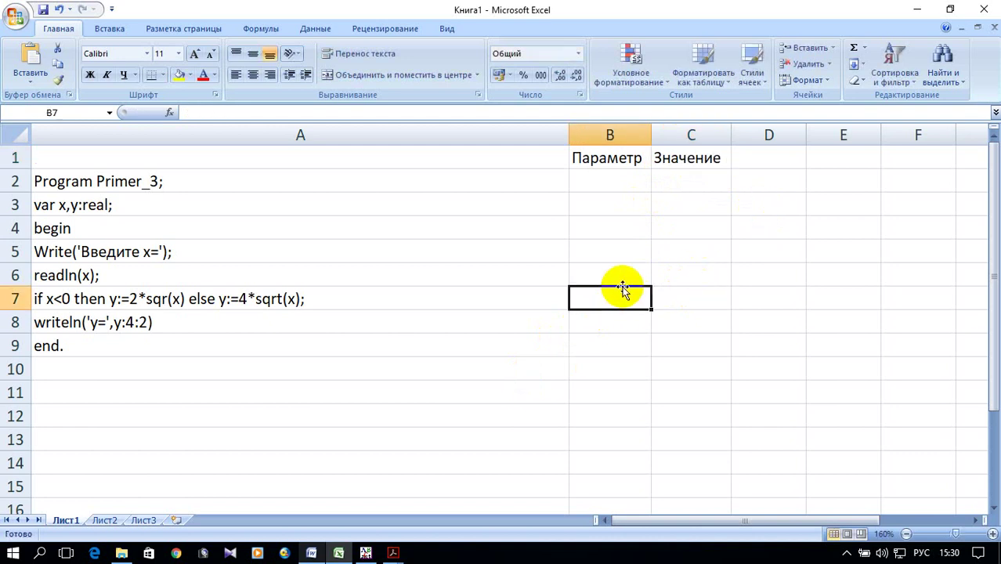
{"action": "double_click", "coordinate": [562, 132]}
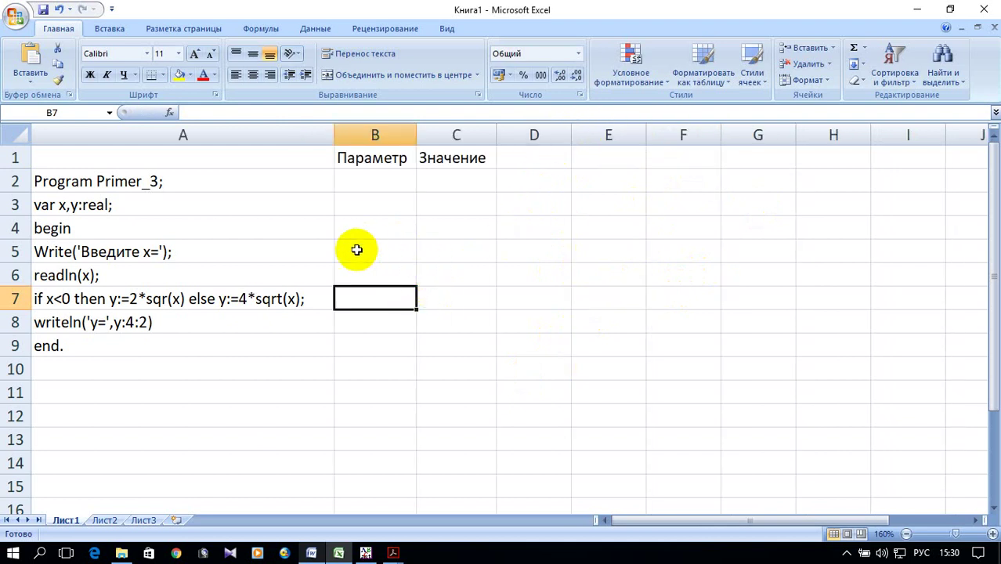
Step: Label B6 x= with value 2 in C6, and put the label y= in B7
{"action": "left_click", "coordinate": [358, 278]}
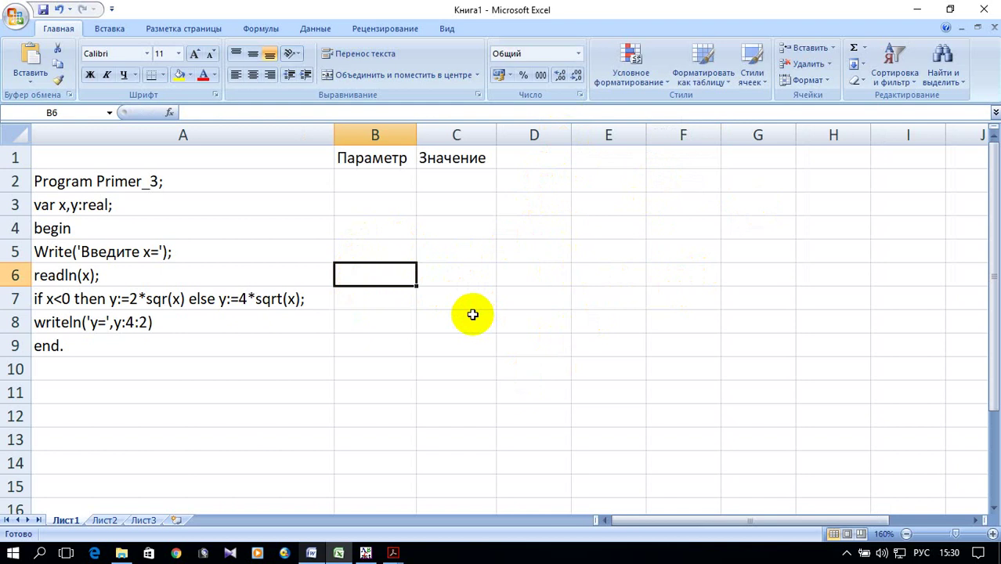
{"action": "type", "text": "x="}
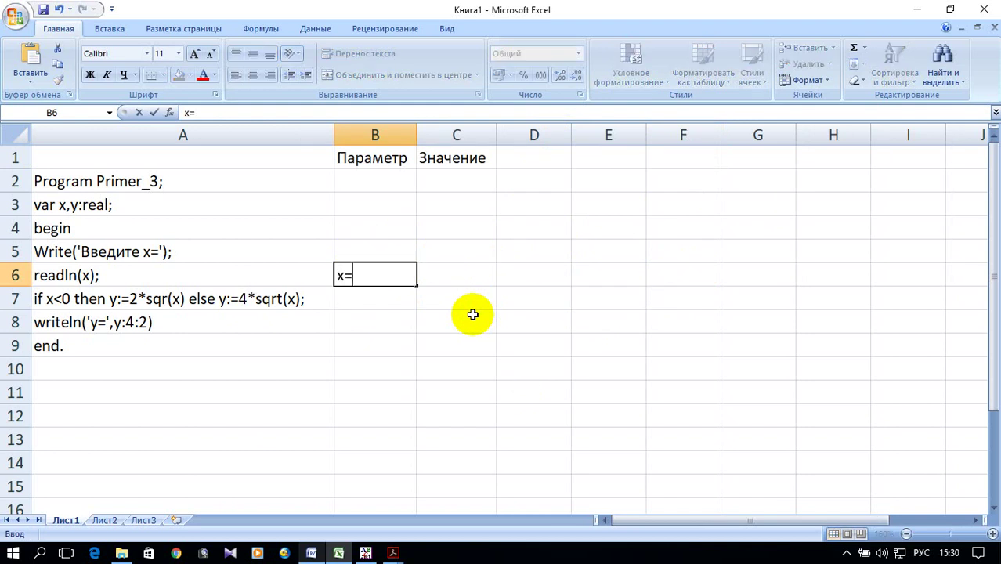
{"action": "left_click", "coordinate": [459, 279]}
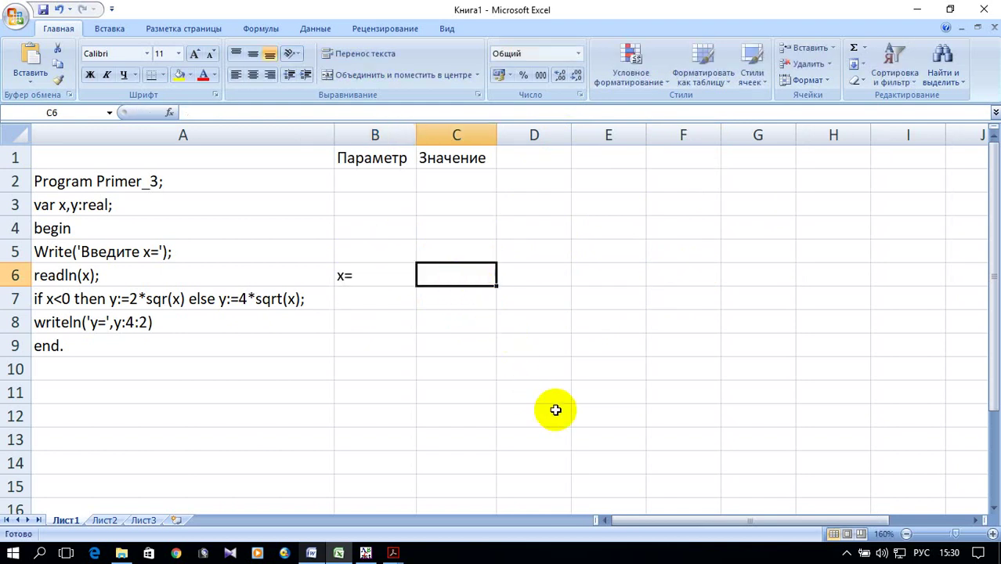
{"action": "mouse_move", "coordinate": [367, 554]}
{"action": "left_click", "coordinate": [343, 496]}
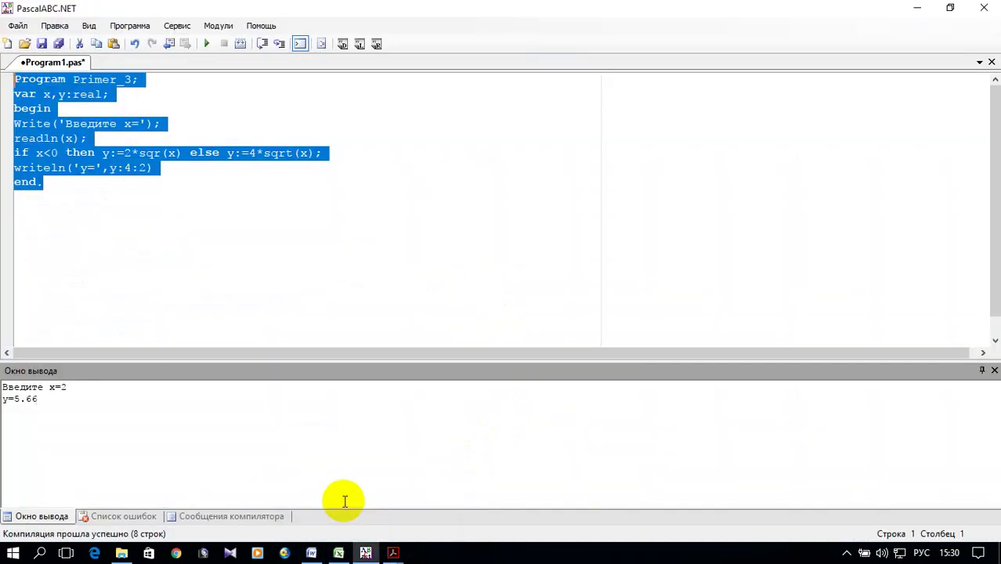
{"action": "left_click", "coordinate": [918, 11]}
{"action": "type", "text": "2"}
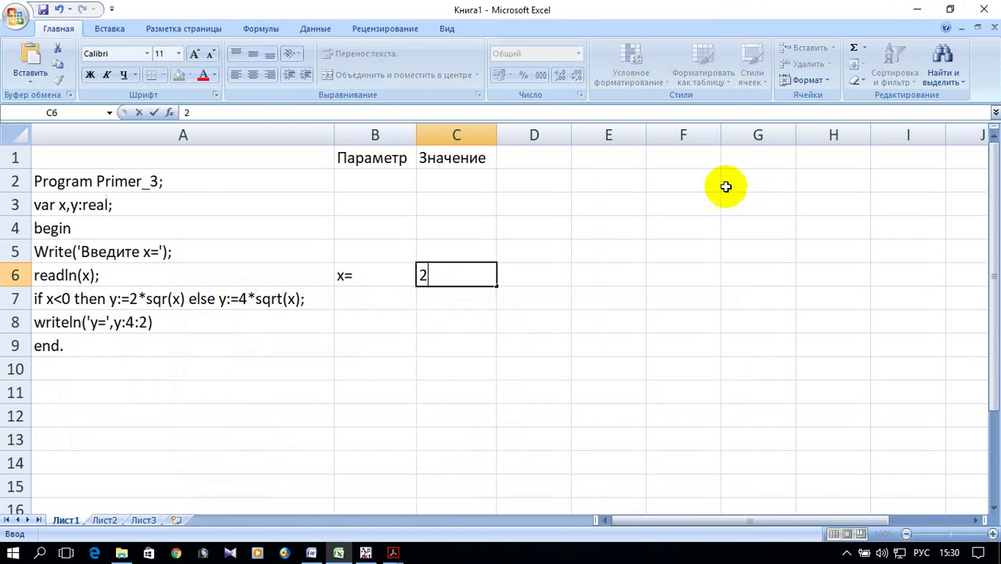
{"action": "left_click", "coordinate": [358, 300]}
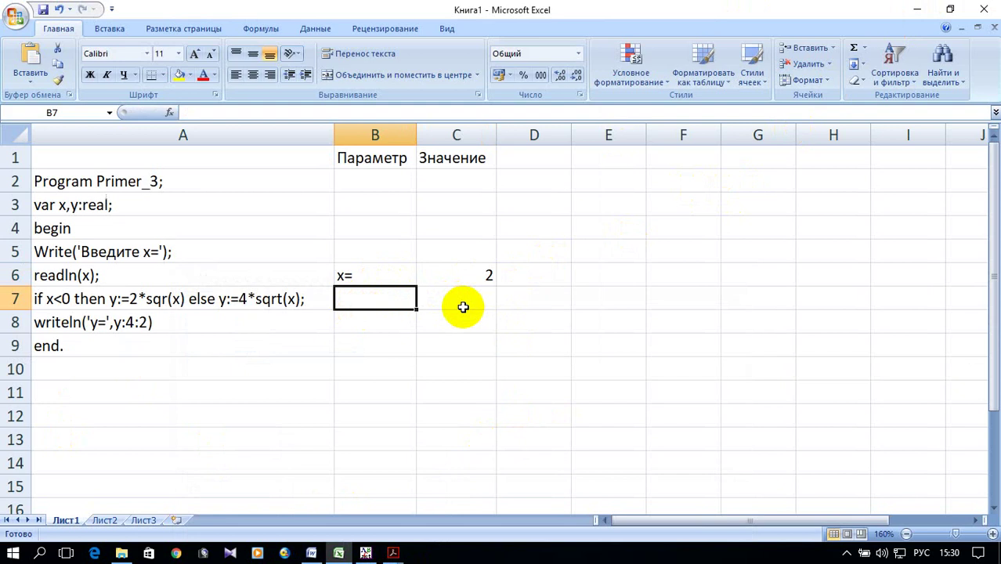
{"action": "type", "text": "н="}
{"action": "key", "text": "BackSpace"}
{"action": "key", "text": "BackSpace"}
{"action": "key", "text": "alt+shift"}
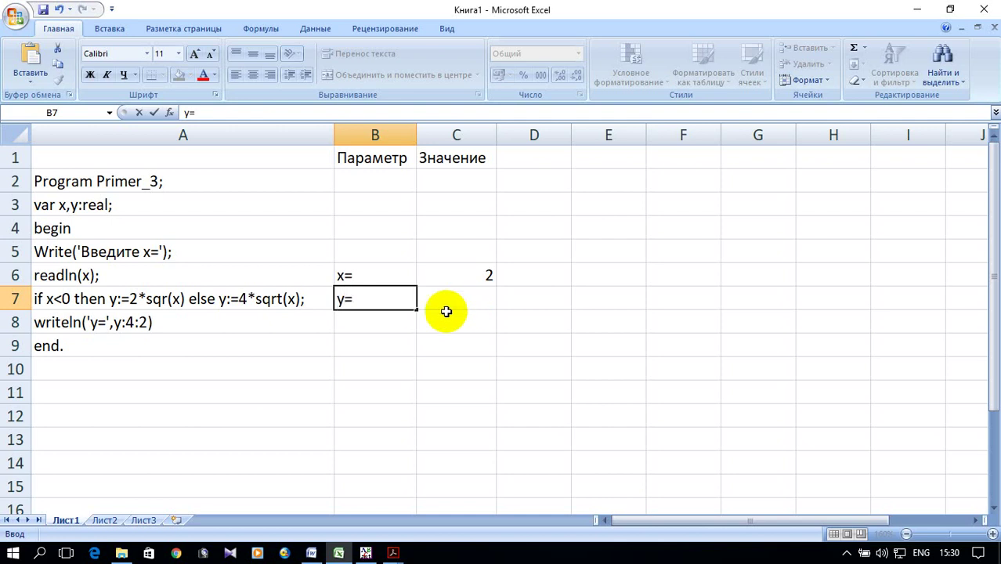
{"action": "left_click", "coordinate": [450, 308]}
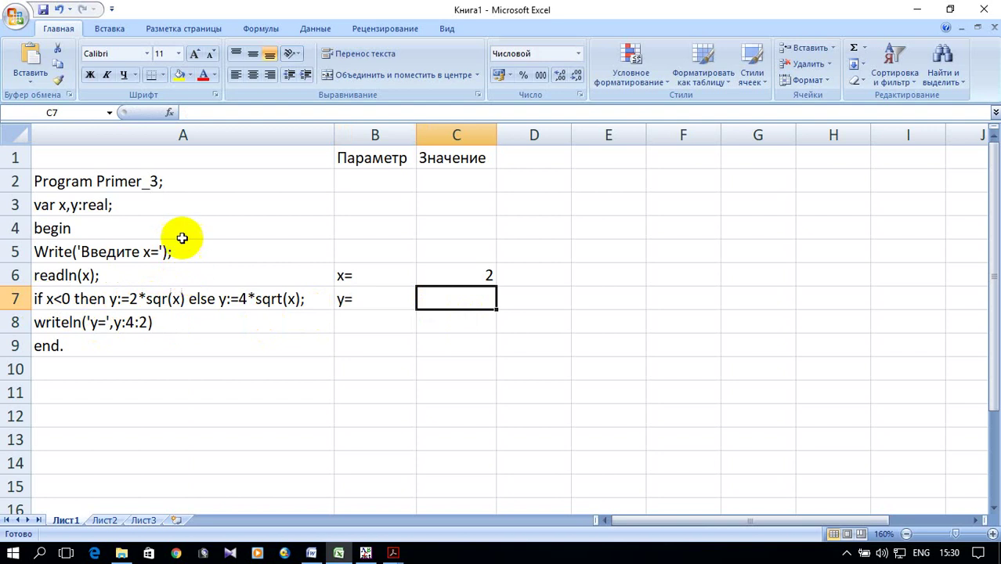
Step: Insert the logical function ЕСЛИ into C7 from the Логические category
{"action": "left_click", "coordinate": [171, 112]}
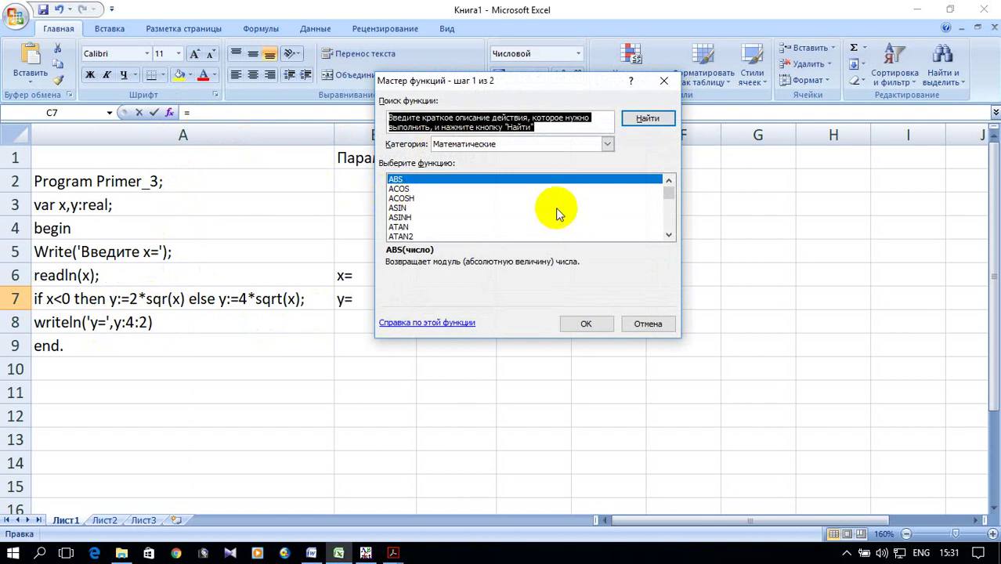
{"action": "left_click", "coordinate": [607, 146]}
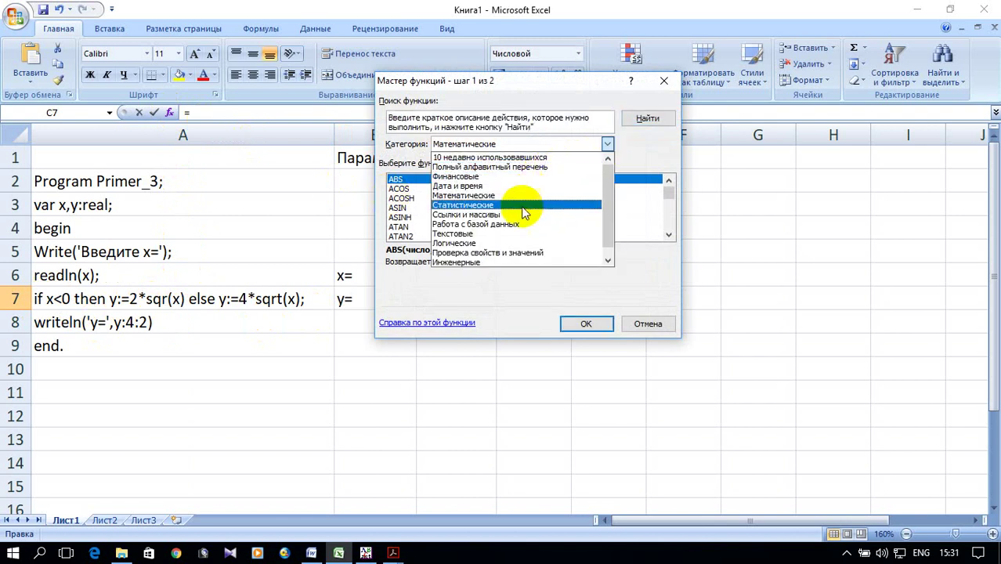
{"action": "left_click", "coordinate": [503, 244]}
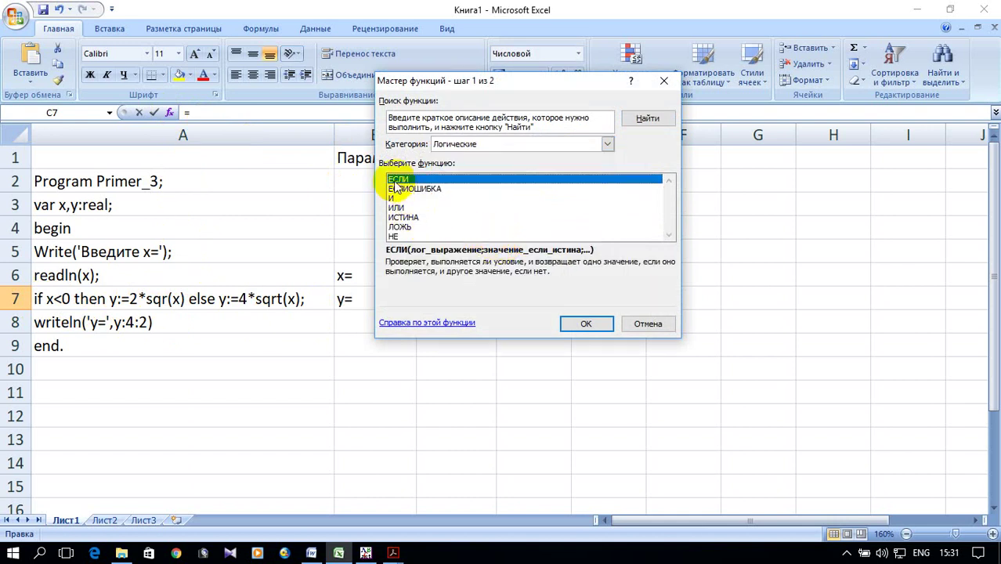
{"action": "left_click", "coordinate": [587, 324]}
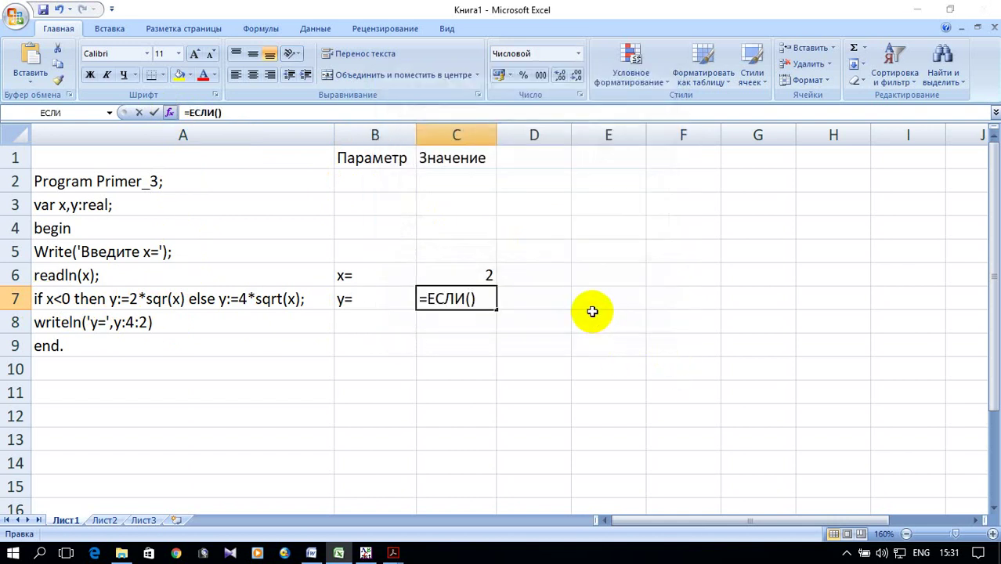
{"action": "mouse_move", "coordinate": [488, 14]}
{"action": "left_mouse_down"}
{"action": "mouse_move", "coordinate": [563, 96]}
{"action": "mouse_move", "coordinate": [668, 168]}
{"action": "left_mouse_up"}
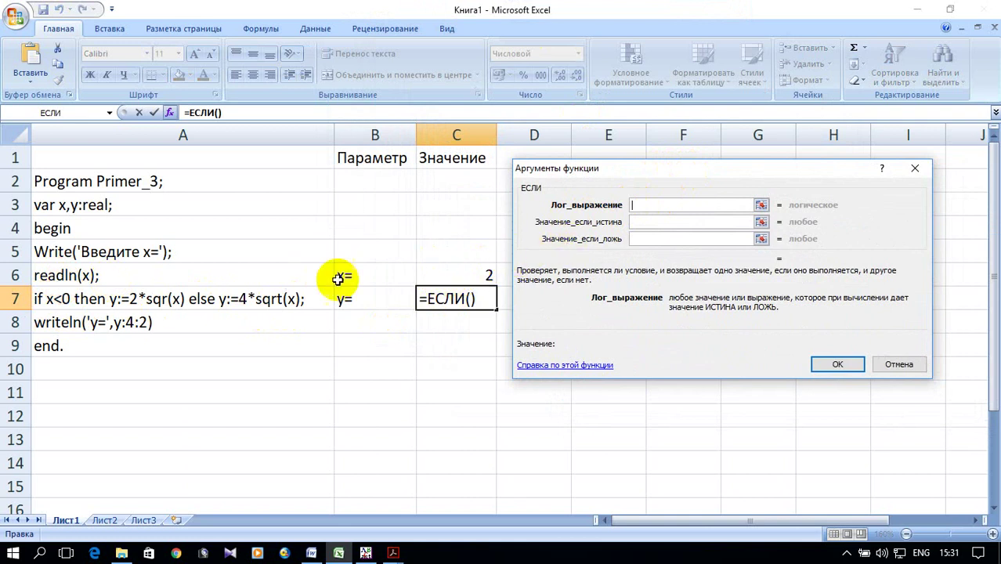
Step: Set the IF condition to C6<0 and the true value to 2*C6^2
{"action": "left_click", "coordinate": [424, 272]}
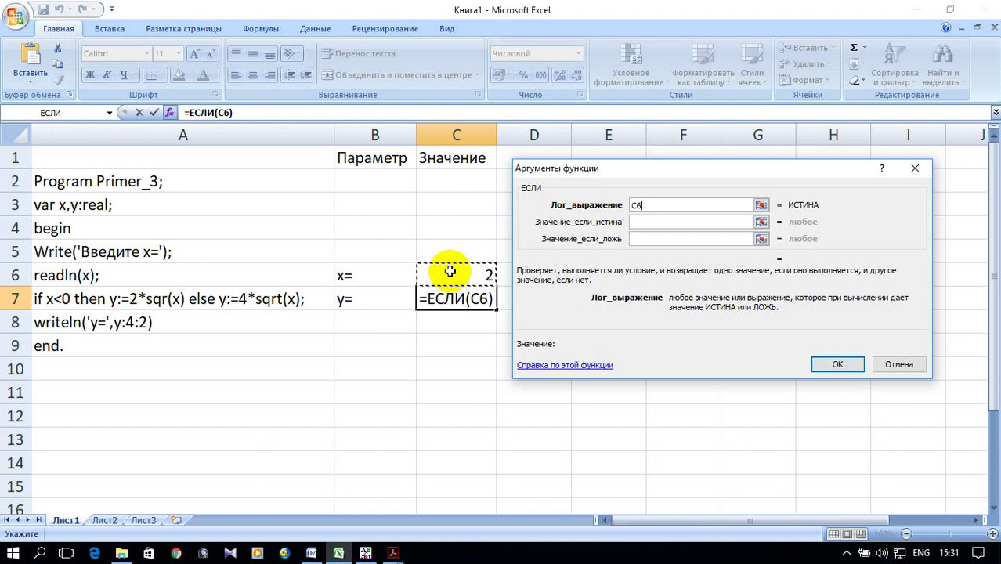
{"action": "type", "text": "<"}
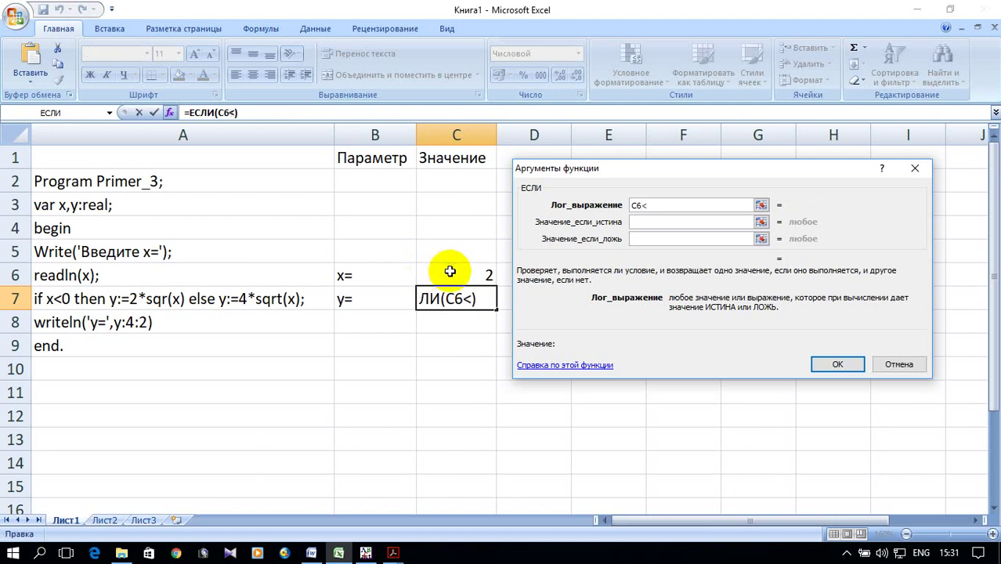
{"action": "type", "text": "0"}
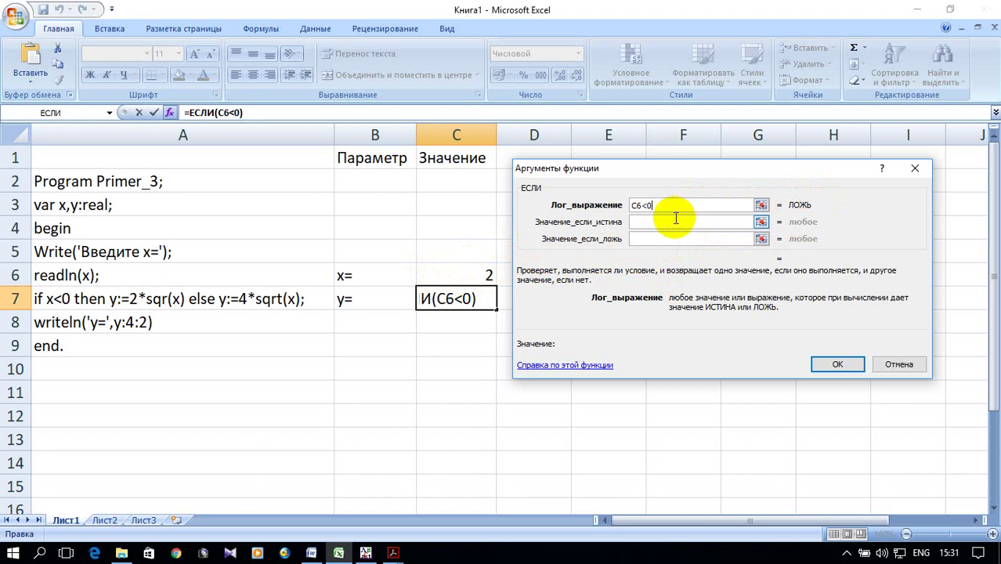
{"action": "left_click", "coordinate": [671, 222]}
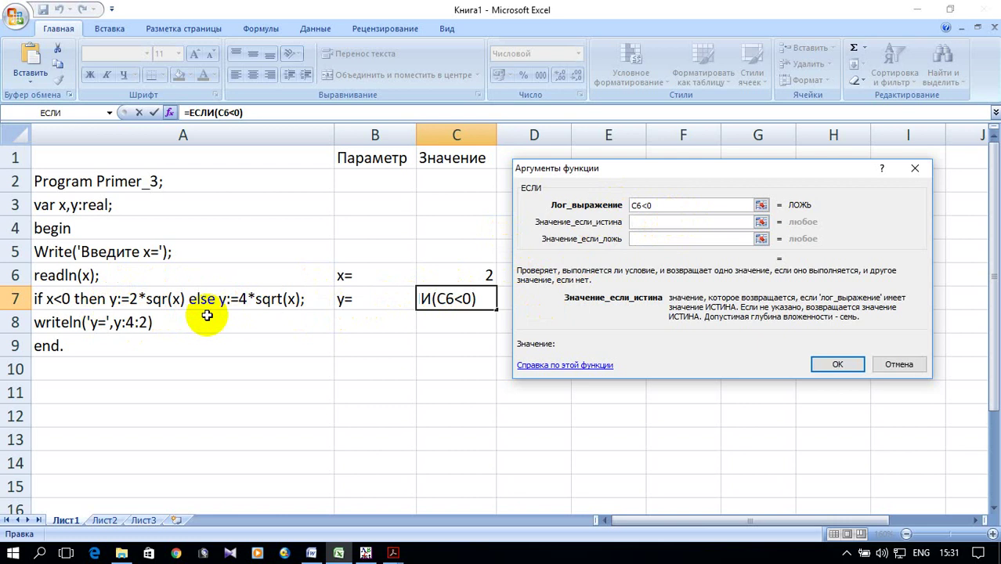
{"action": "type", "text": "2"}
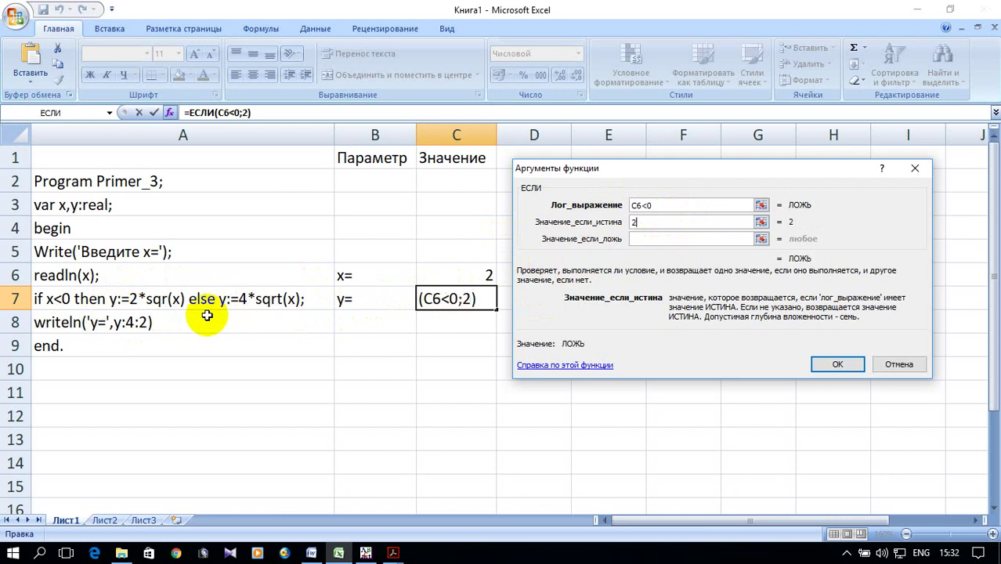
{"action": "type", "text": "*"}
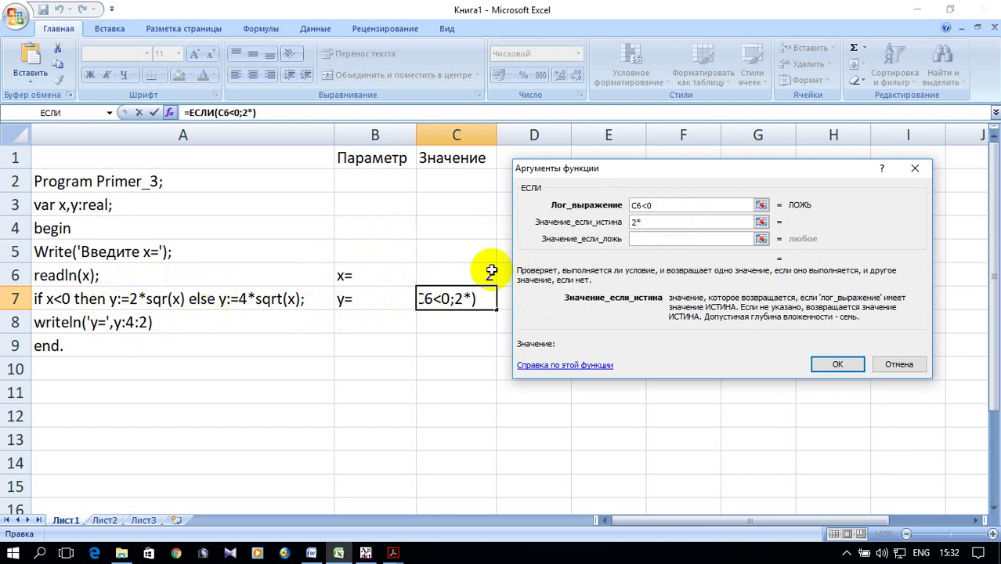
{"action": "left_click", "coordinate": [466, 275]}
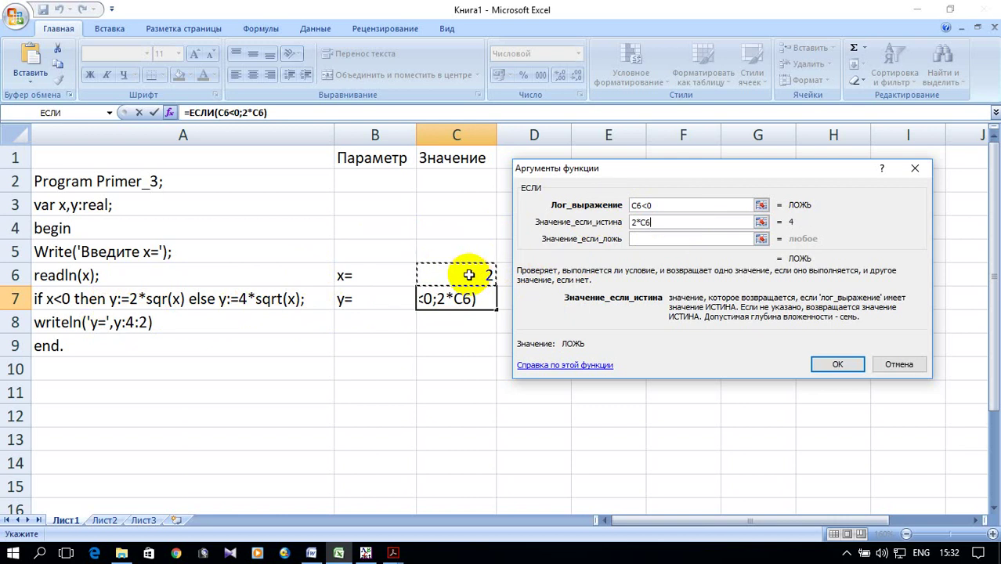
{"action": "type", "text": "^"}
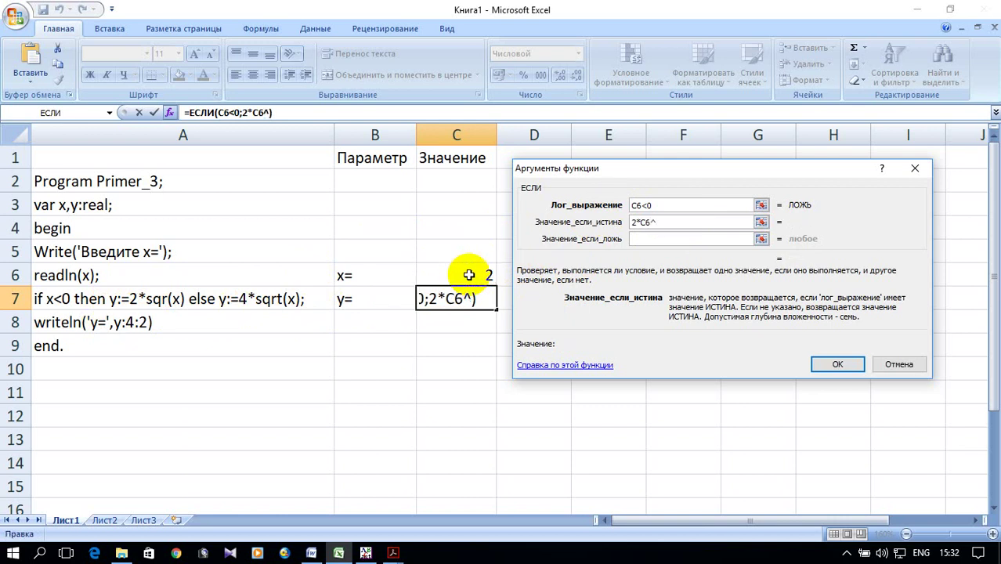
{"action": "type", "text": "2"}
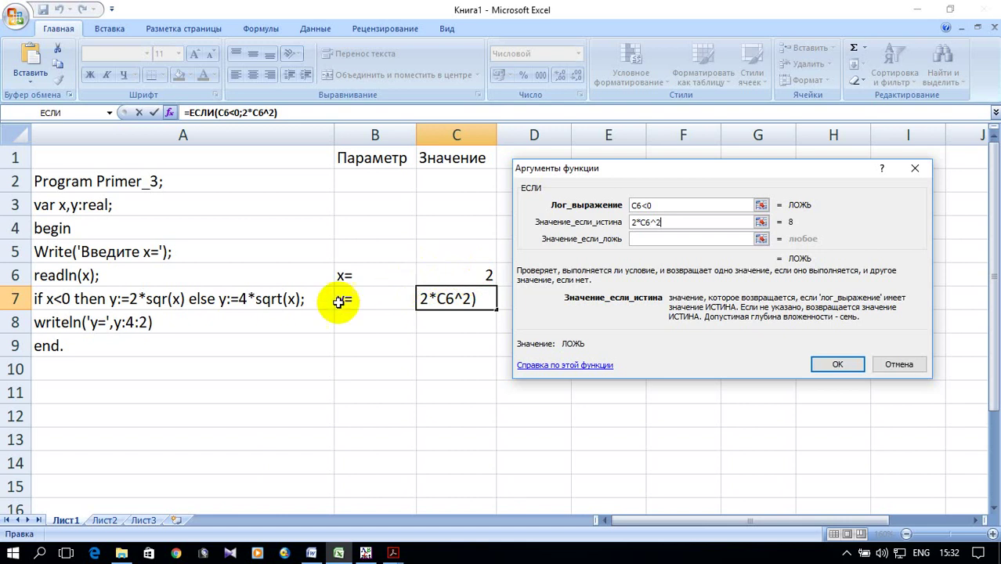
{"action": "left_click", "coordinate": [638, 238]}
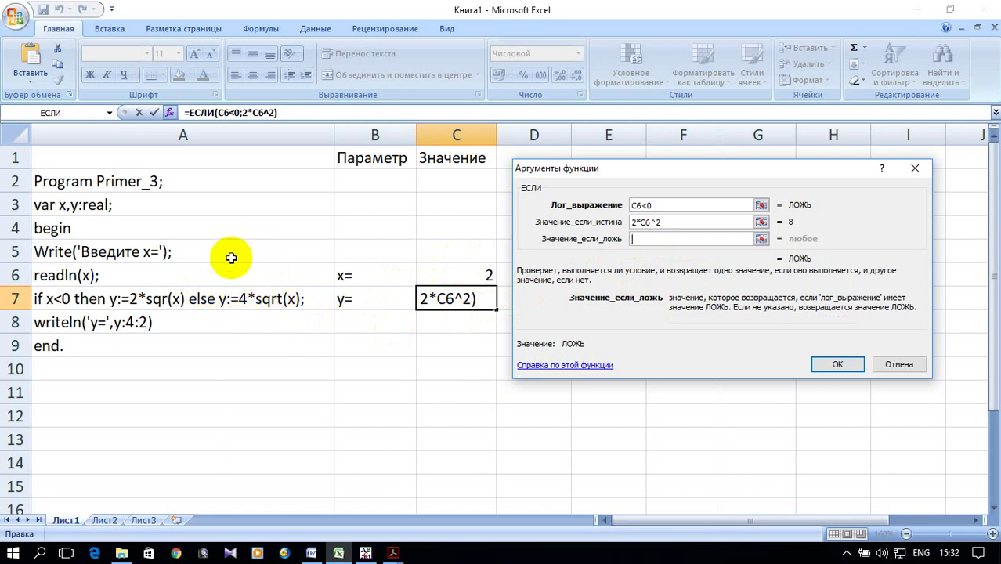
Step: Complete C7's IF formula with 4*КОРЕНЬ(C6) as the false result, so C7 shows 5,66
{"action": "type", "text": "4"}
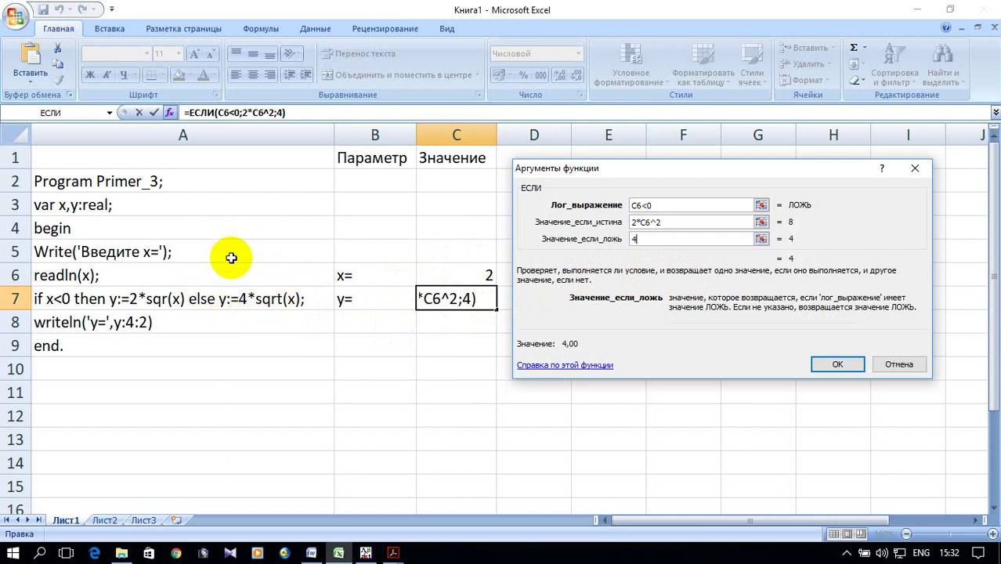
{"action": "type", "text": "*"}
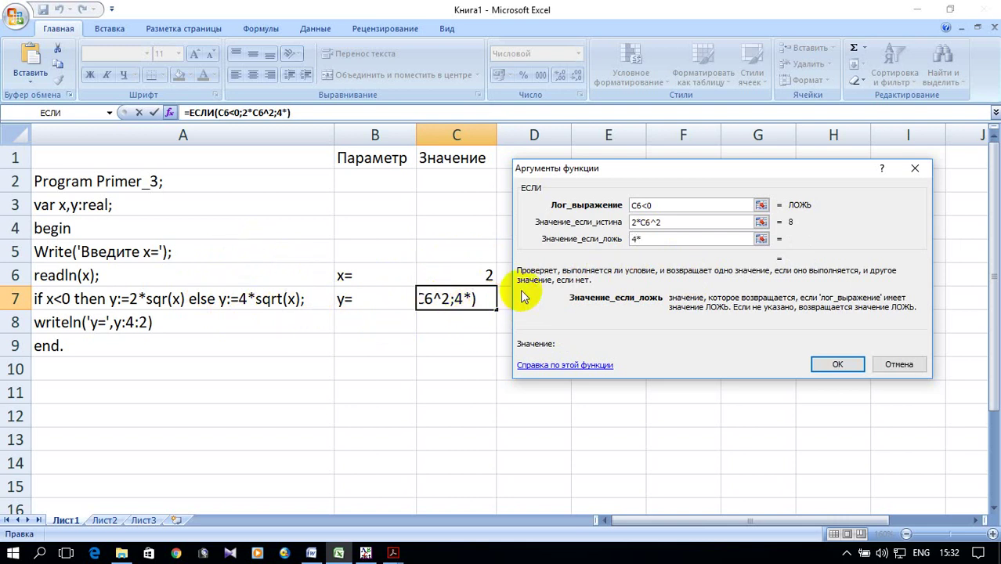
{"action": "type", "text": "корен"}
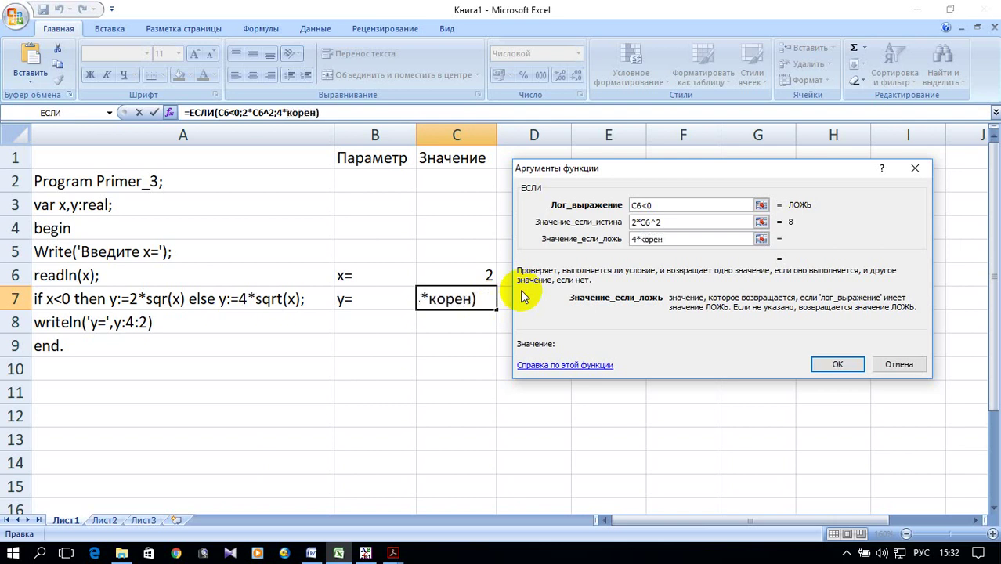
{"action": "type", "text": "ь("}
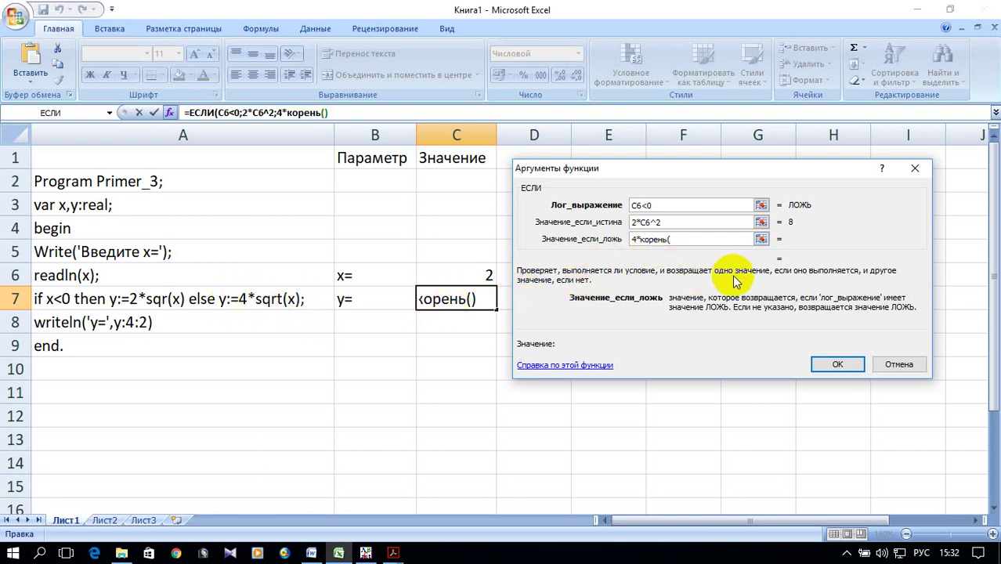
{"action": "left_click", "coordinate": [463, 268]}
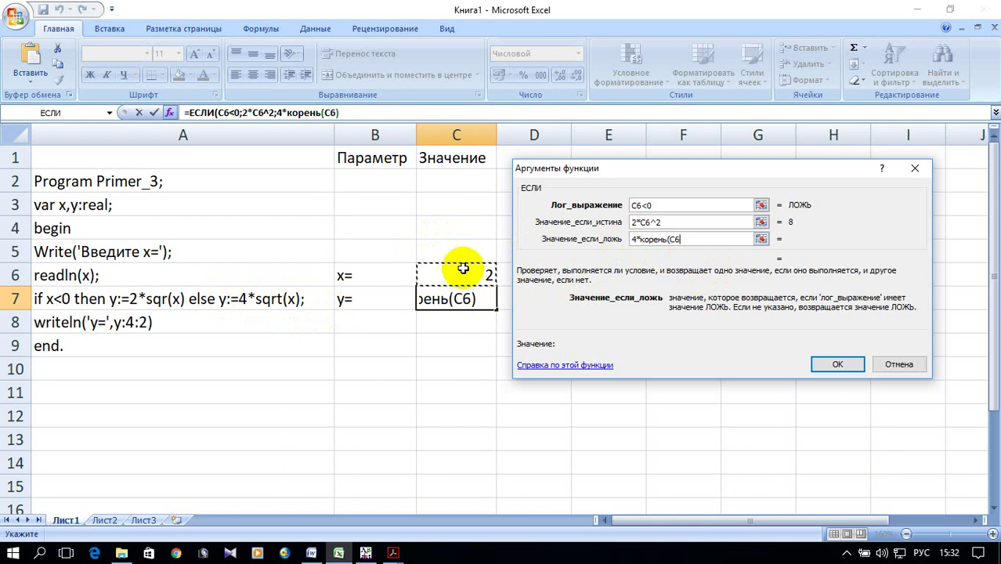
{"action": "type", "text": ")"}
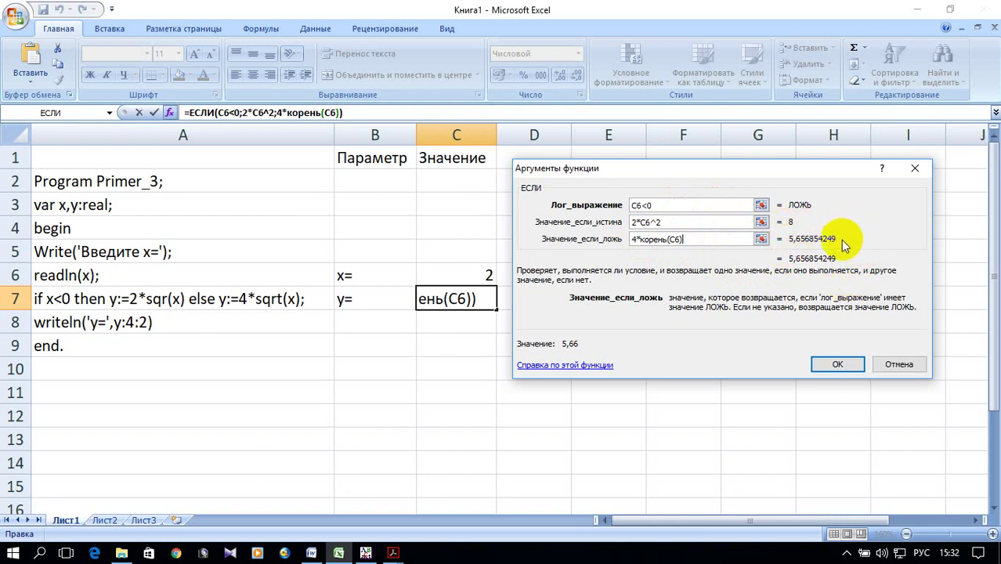
{"action": "left_click", "coordinate": [839, 364]}
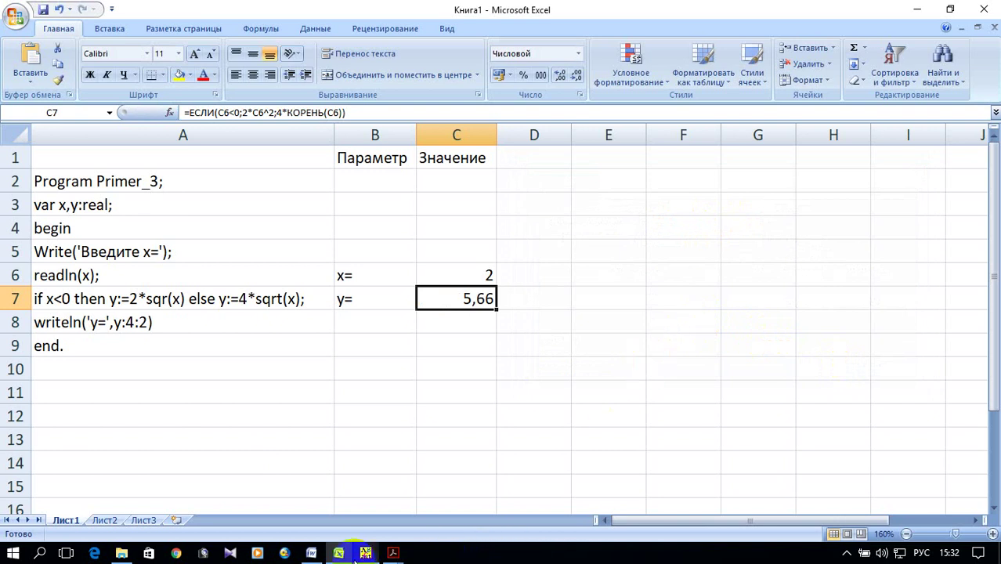
Step: Check the PascalABC.NET output, then minimize it to return to the workbook
{"action": "mouse_move", "coordinate": [368, 553]}
{"action": "left_click", "coordinate": [370, 485]}
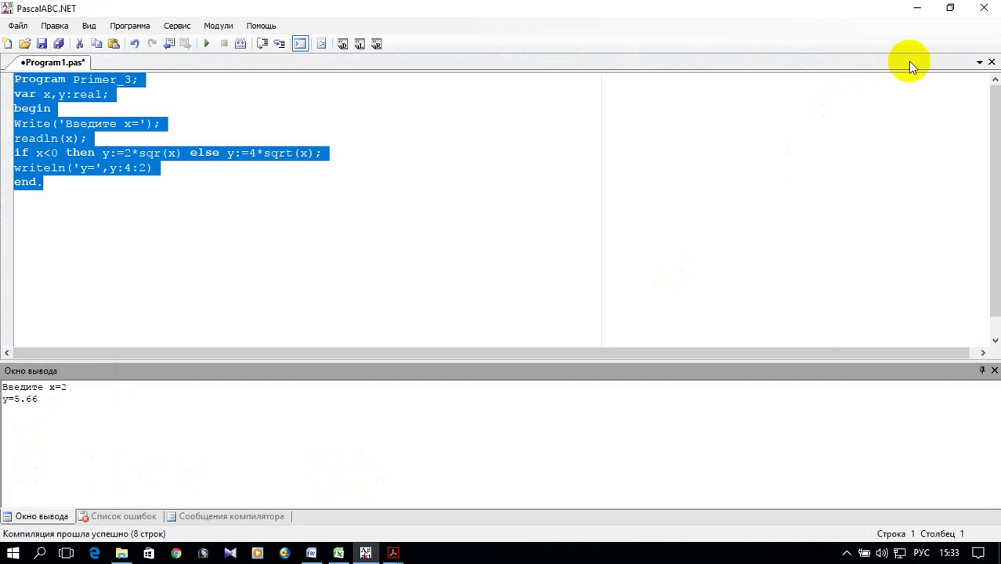
{"action": "left_click", "coordinate": [915, 8]}
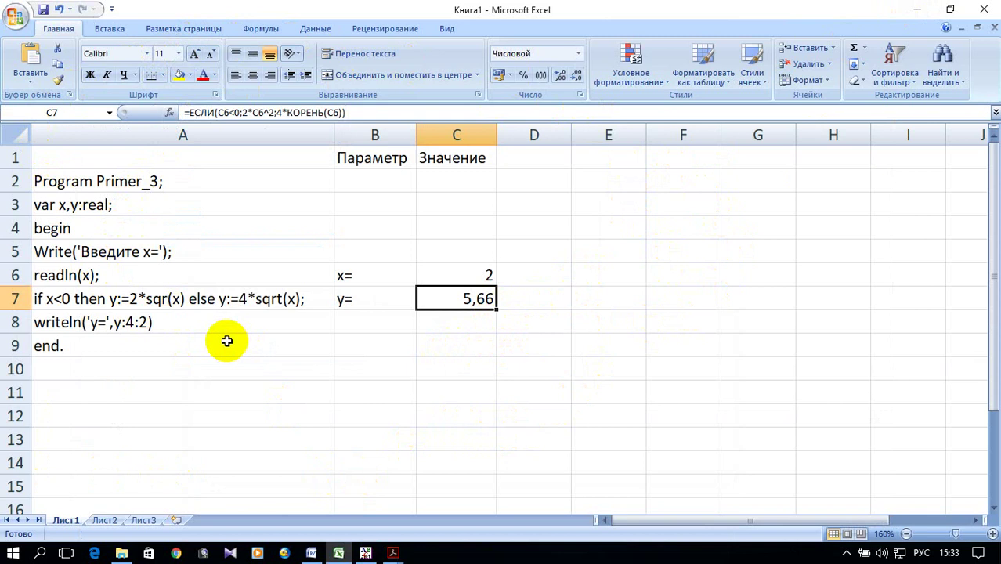
Step: Change x in C6 to -1 so C7 recalculates to 2,00
{"action": "left_click", "coordinate": [464, 267]}
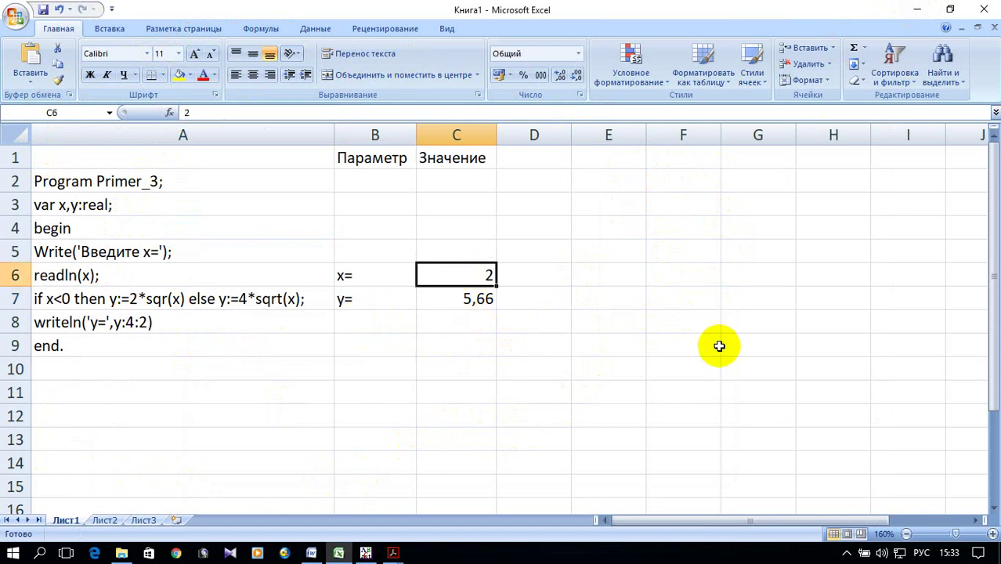
{"action": "type", "text": "-1"}
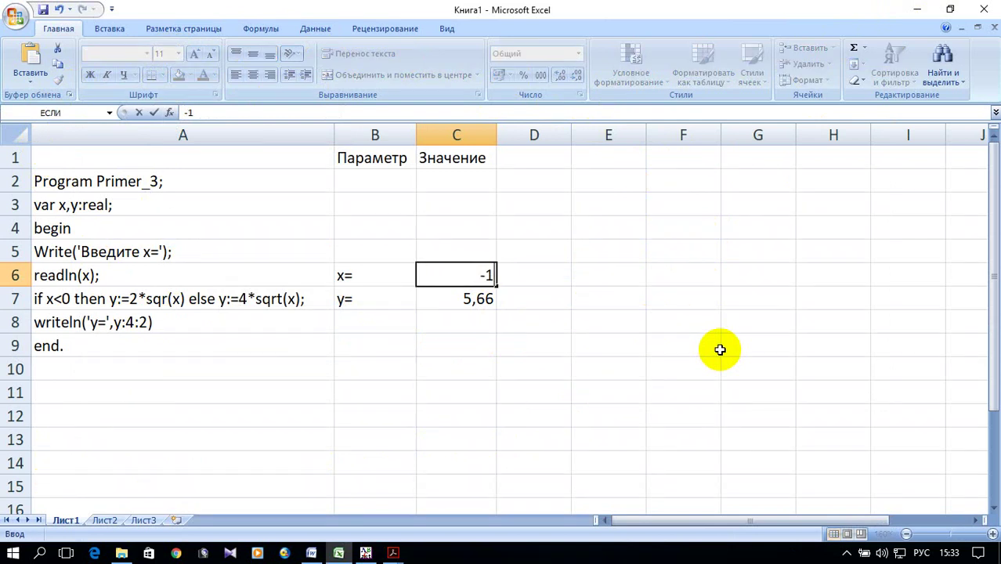
{"action": "left_click", "coordinate": [720, 349]}
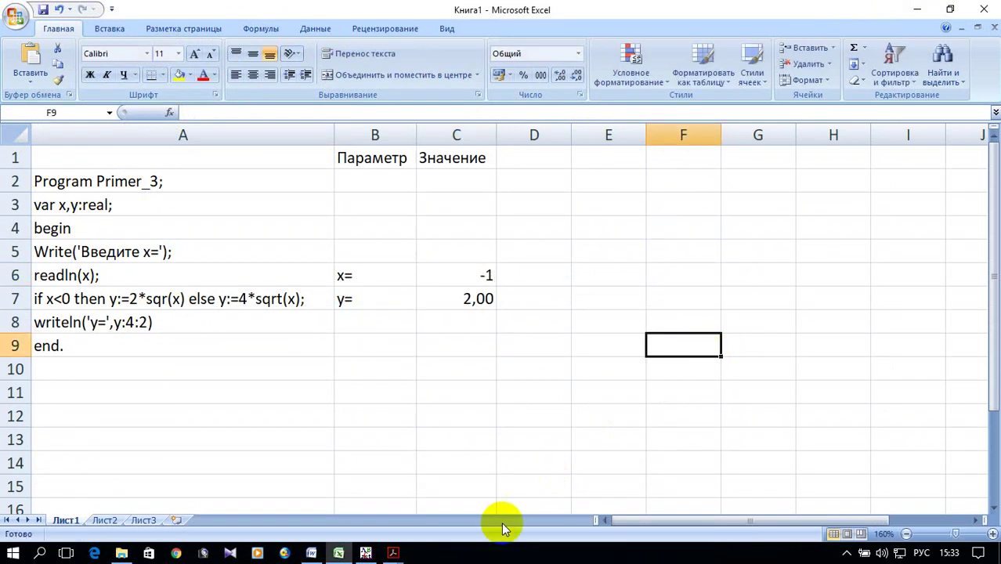
Step: Rerun Primer_3 with x = -1, confirm it prints y=2.00, and return to Excel
{"action": "left_click", "coordinate": [368, 553]}
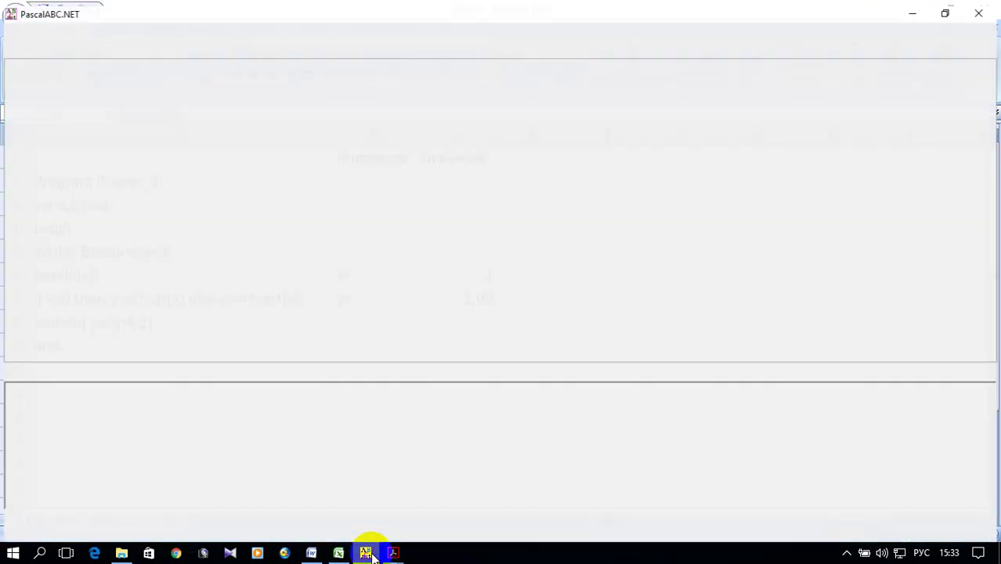
{"action": "left_click", "coordinate": [203, 44]}
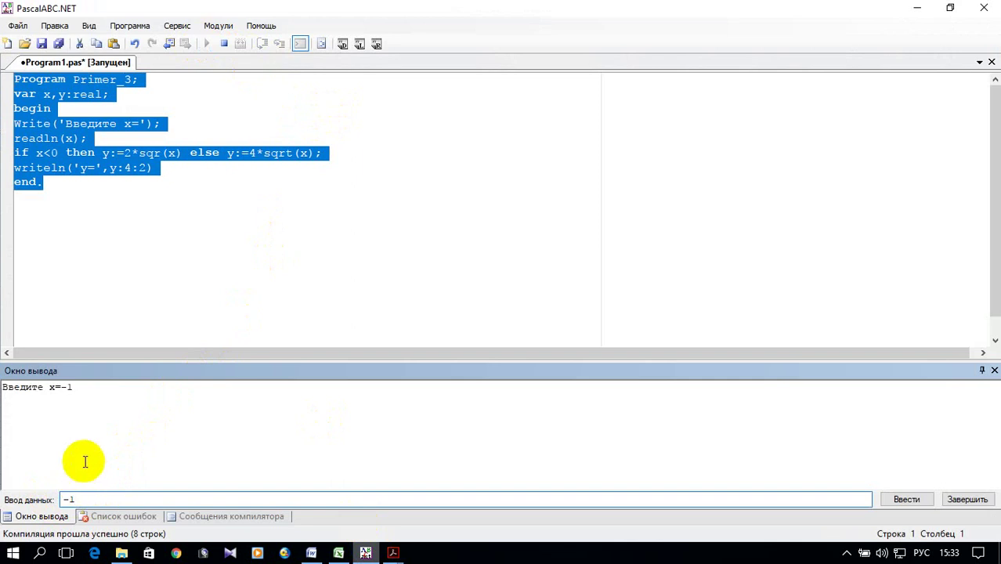
{"action": "key", "text": "Return"}
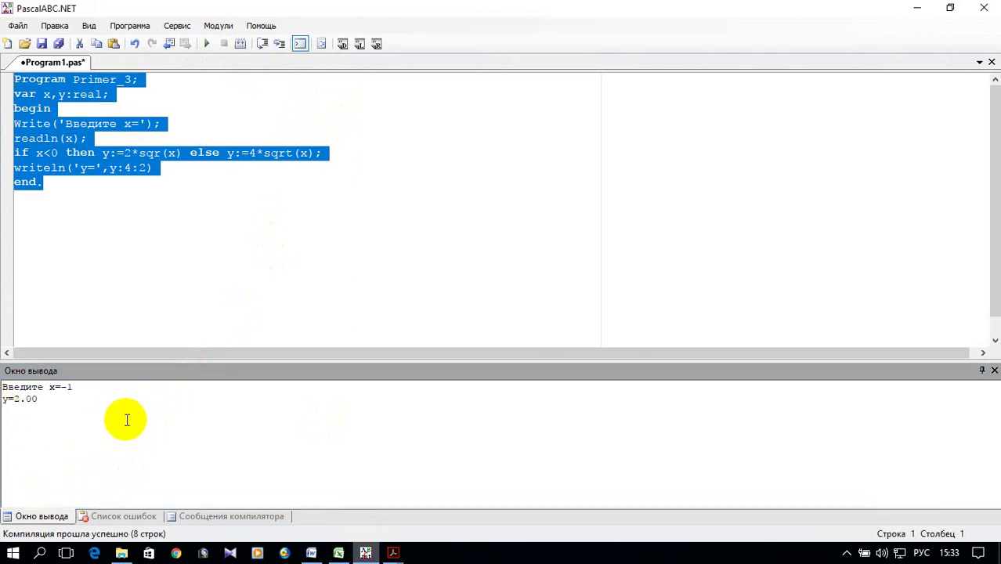
{"action": "mouse_move", "coordinate": [340, 548]}
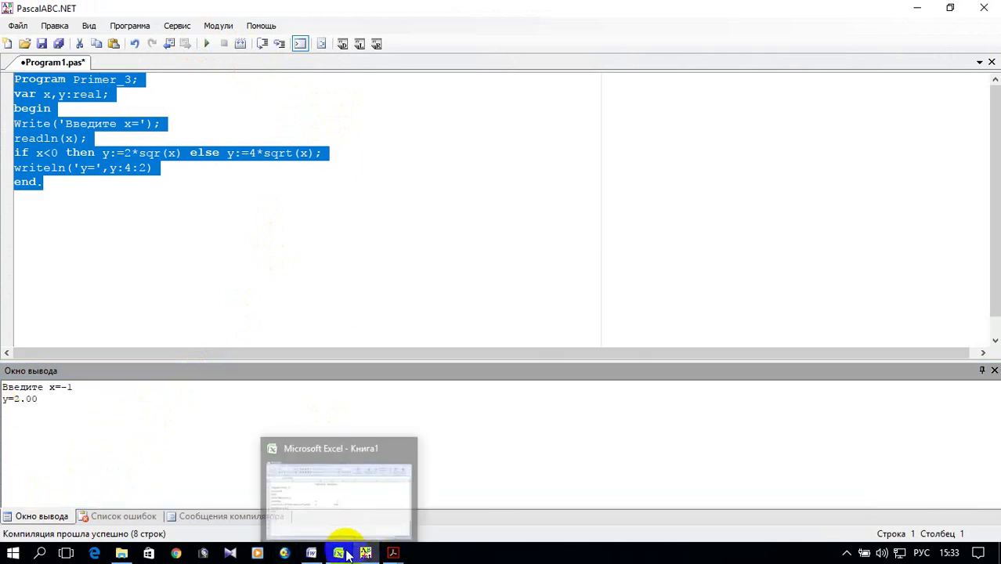
{"action": "left_click", "coordinate": [341, 501]}
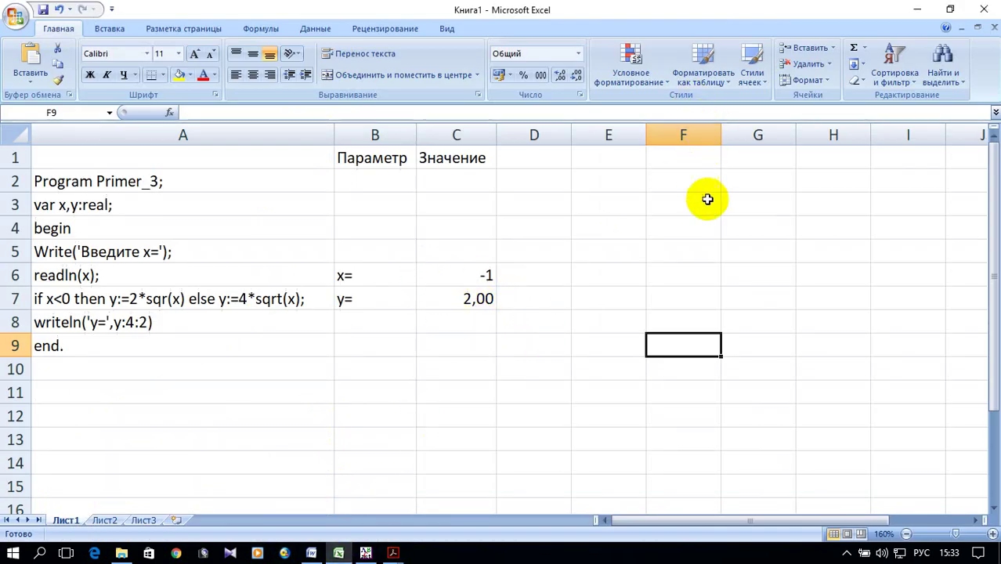
Step: Copy the task text from Example_3.pdf and paste it into Word's Документ1
{"action": "left_click", "coordinate": [312, 554]}
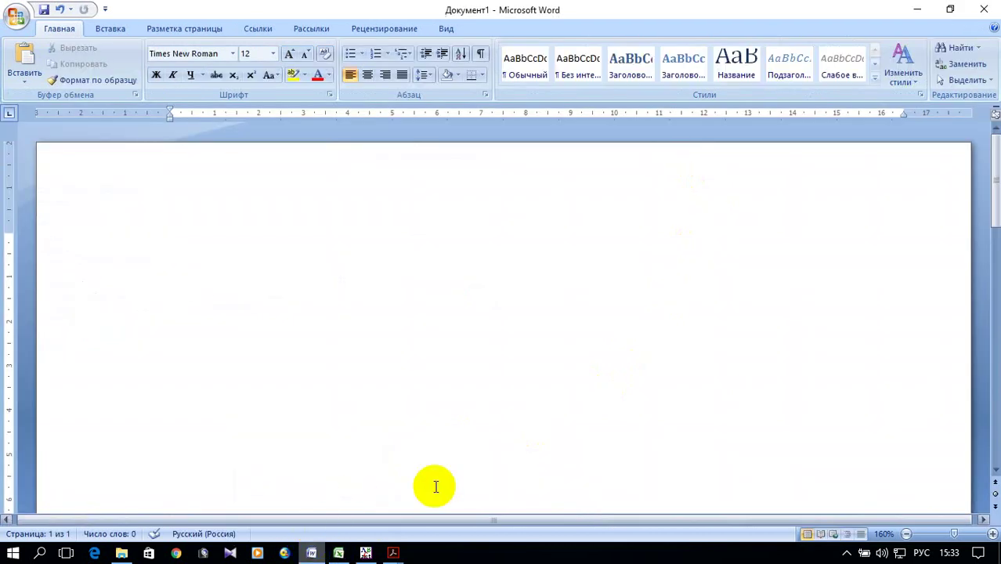
{"action": "mouse_move", "coordinate": [394, 555]}
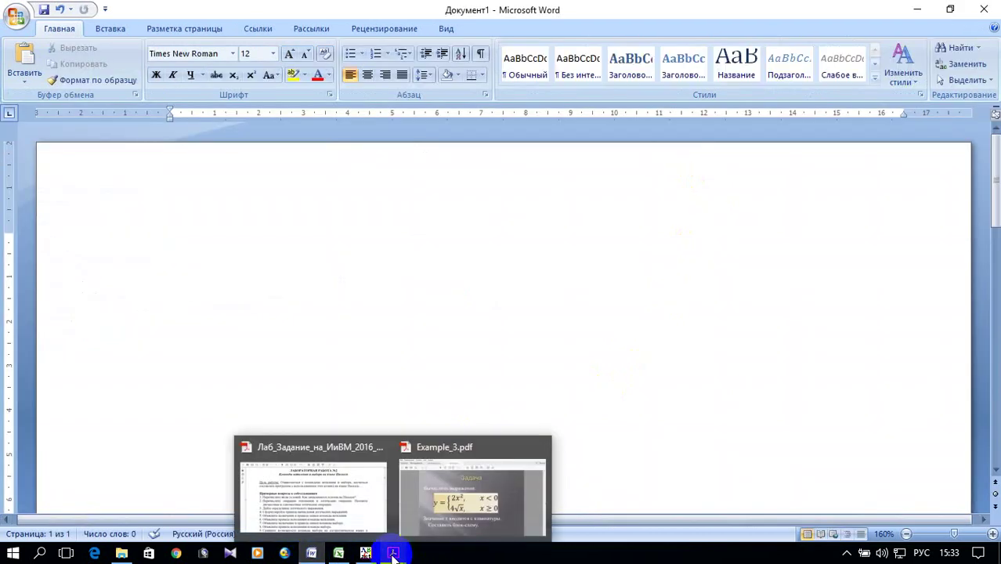
{"action": "left_click", "coordinate": [471, 499]}
{"action": "mouse_move", "coordinate": [171, 211]}
{"action": "left_mouse_down"}
{"action": "mouse_move", "coordinate": [643, 423]}
{"action": "mouse_move", "coordinate": [699, 415]}
{"action": "left_mouse_up"}
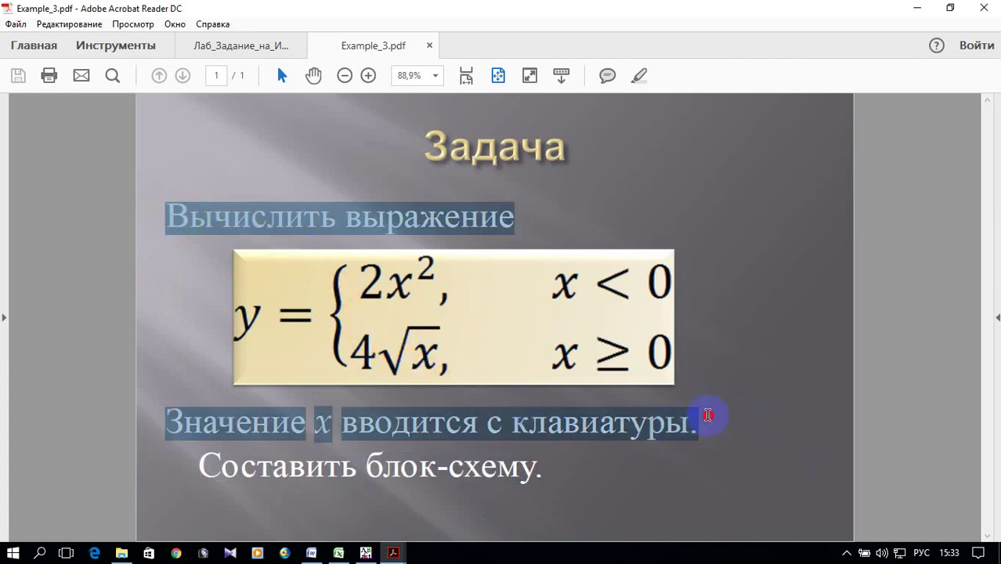
{"action": "right_click", "coordinate": [693, 427]}
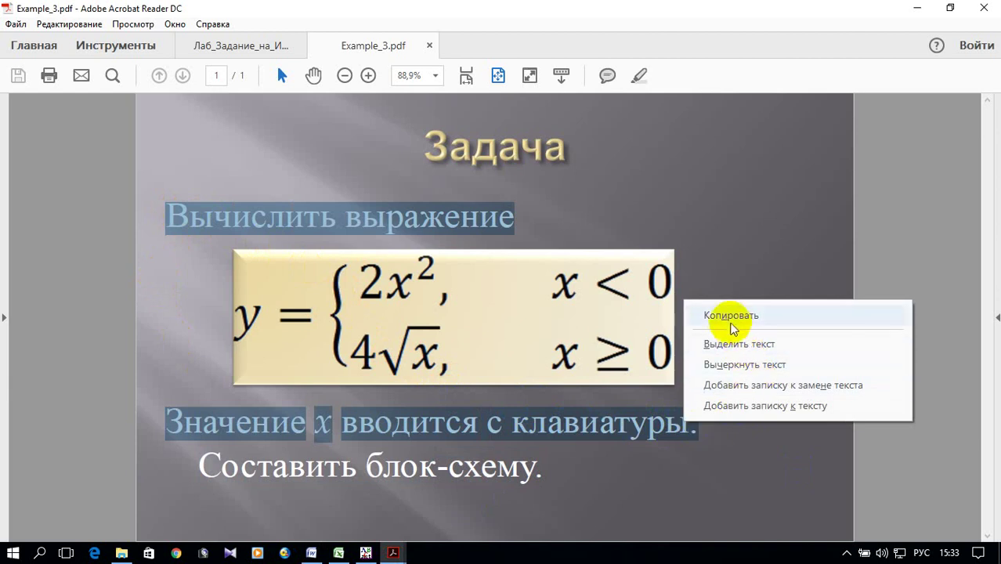
{"action": "left_click", "coordinate": [726, 317]}
{"action": "left_click", "coordinate": [915, 7]}
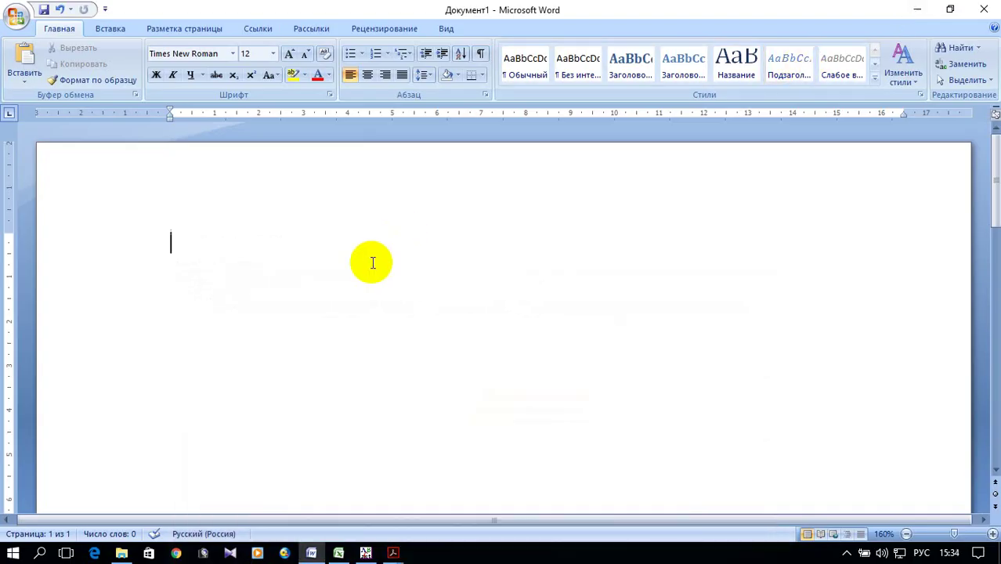
{"action": "key", "text": "ctrl+v"}
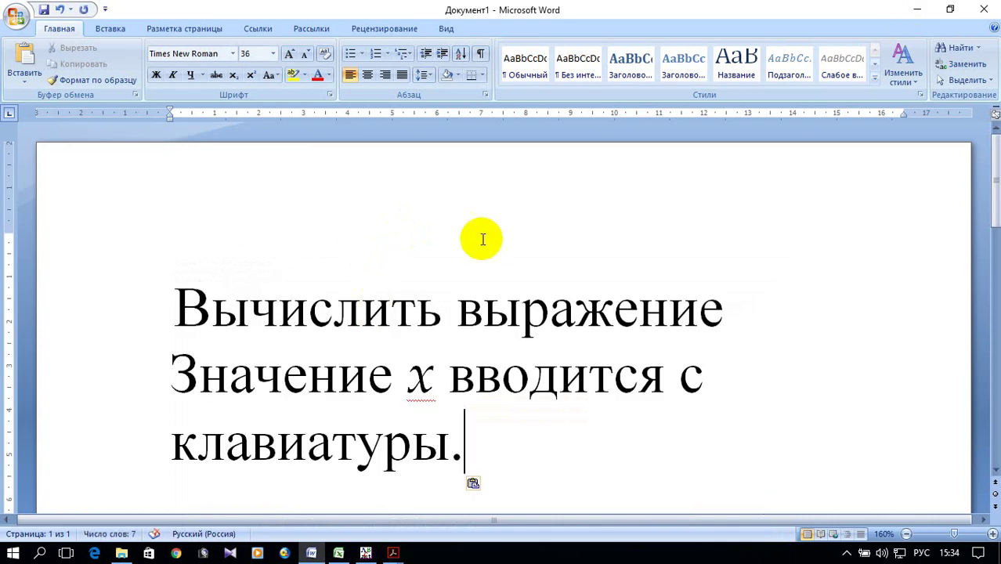
Step: Format the pasted task text in Times New Roman, 14 pt
{"action": "left_click_drag", "start_coordinate": [474, 455], "coordinate": [183, 320]}
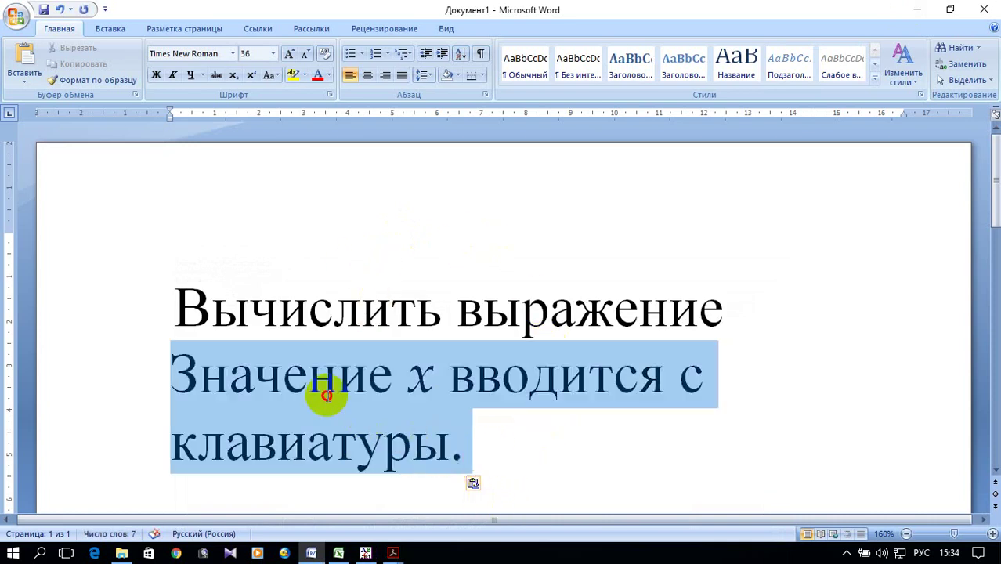
{"action": "left_click", "coordinate": [234, 55]}
{"action": "left_click", "coordinate": [233, 53]}
{"action": "left_click", "coordinate": [232, 56]}
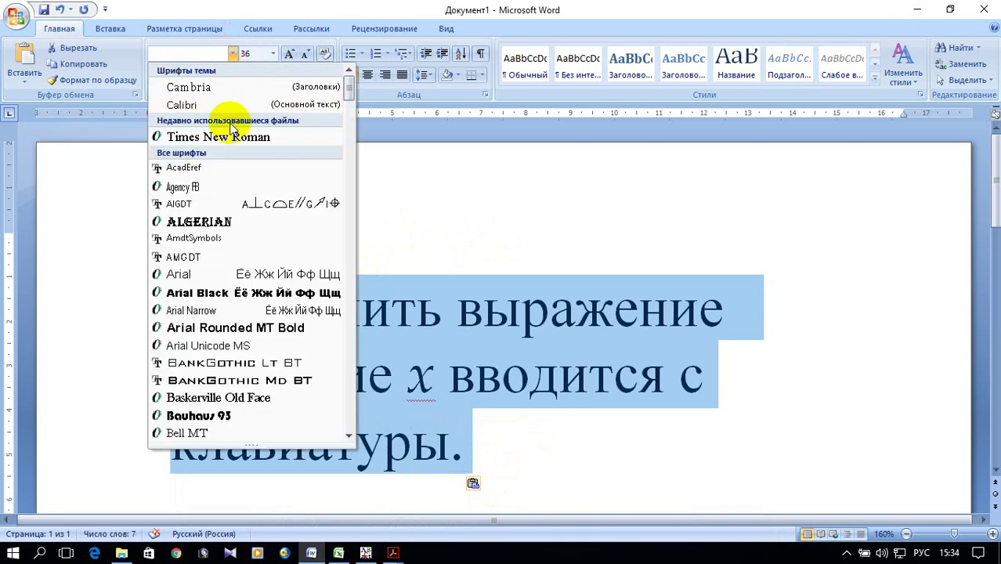
{"action": "left_click", "coordinate": [220, 136]}
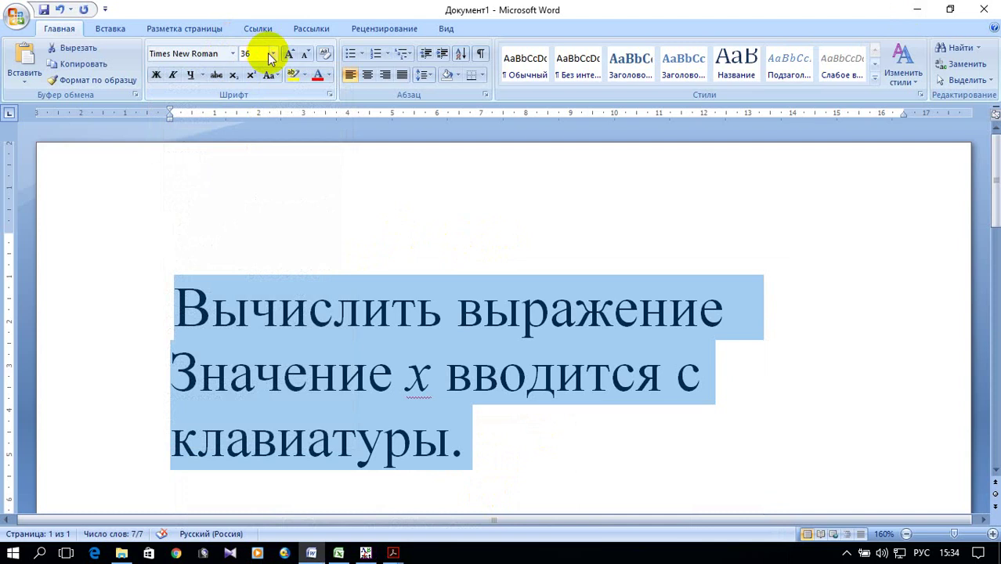
{"action": "left_click", "coordinate": [271, 54]}
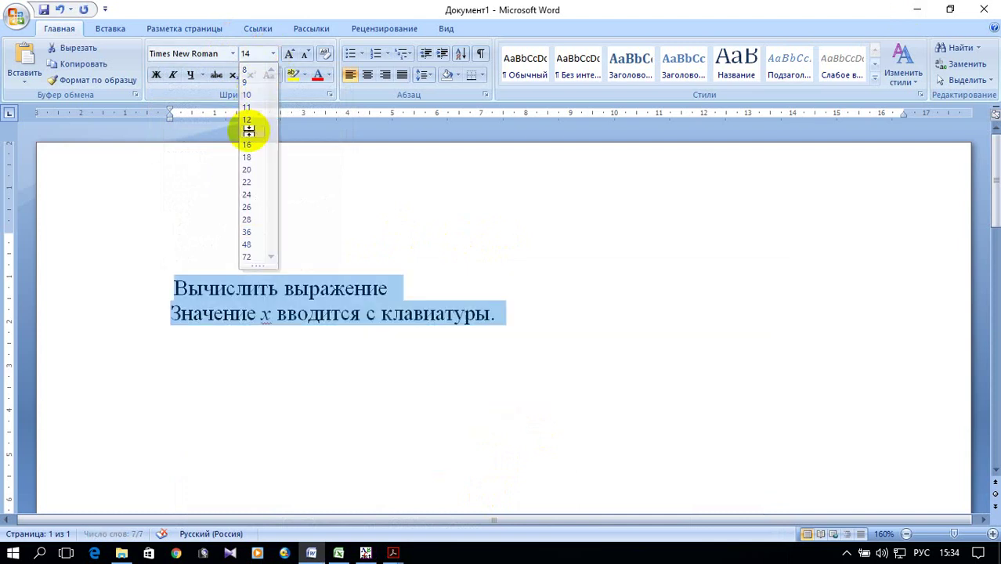
{"action": "left_click", "coordinate": [247, 132]}
{"action": "scroll", "coordinate": [406, 229], "scroll_direction": "down", "scroll_amount": 3}
{"action": "scroll", "coordinate": [353, 259], "scroll_direction": "up", "scroll_amount": 2}
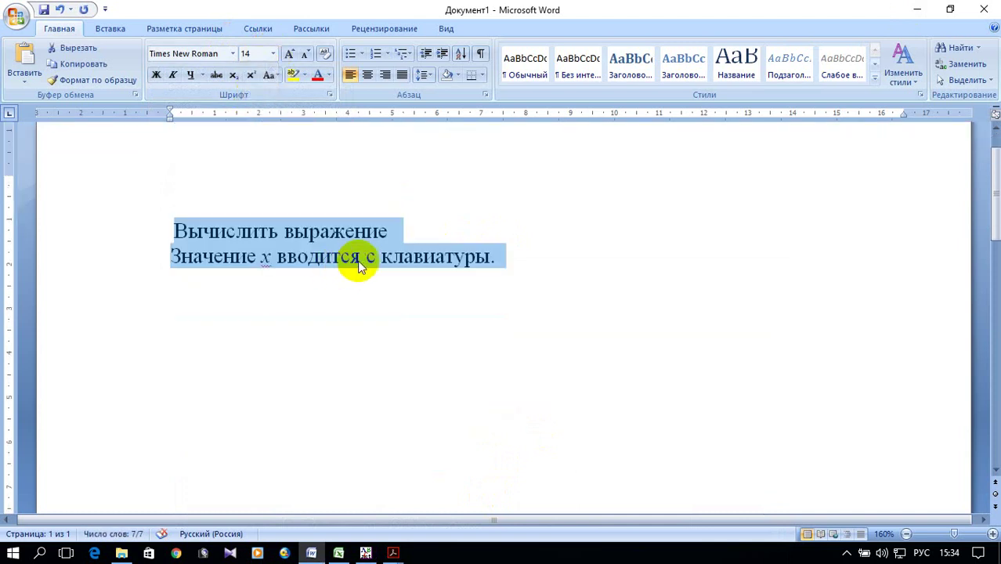
Step: Insert an empty line after 'Вычислить выражение' to make room for the formula
{"action": "left_click", "coordinate": [415, 230]}
{"action": "key", "text": "Return"}
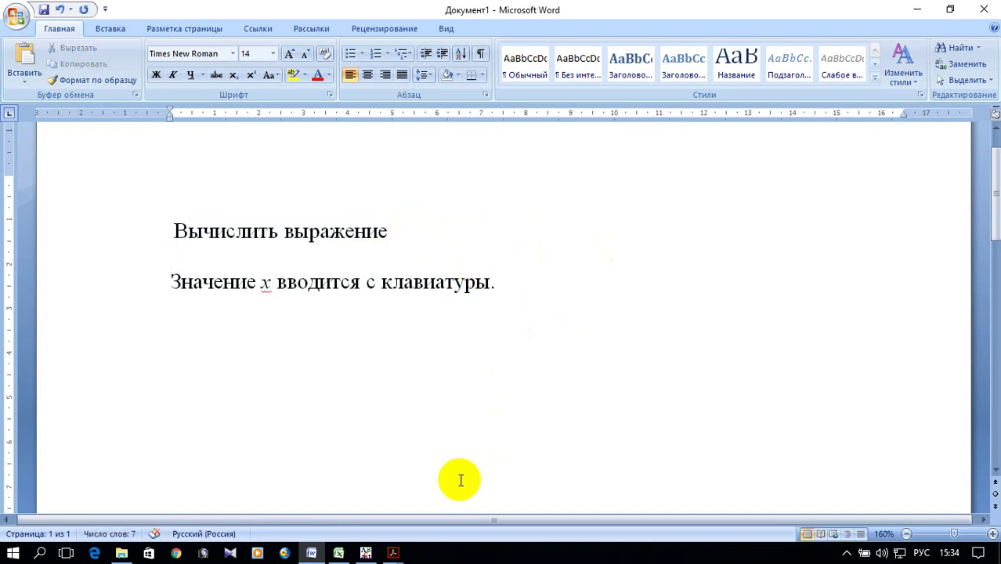
{"action": "mouse_move", "coordinate": [390, 555]}
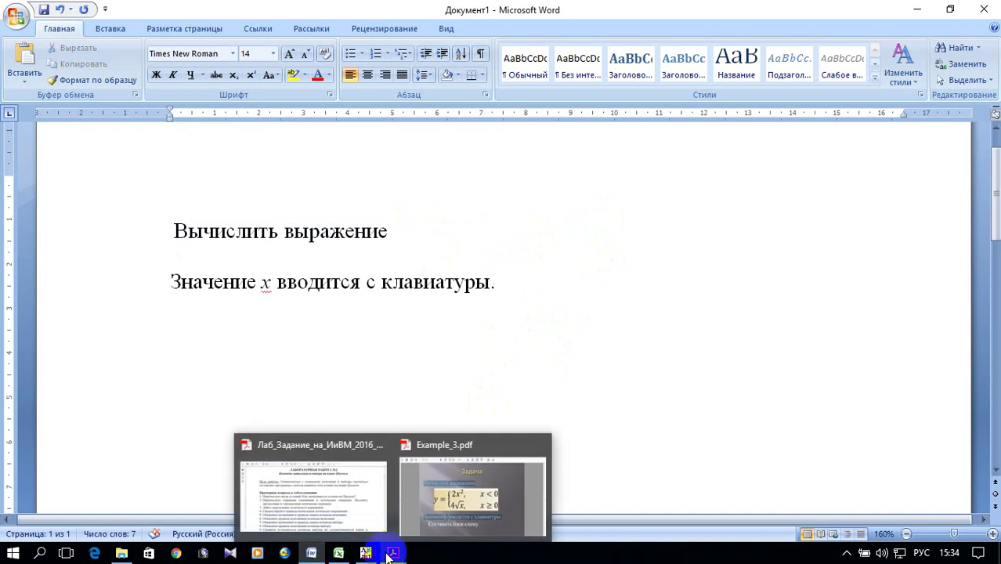
{"action": "mouse_move", "coordinate": [435, 513]}
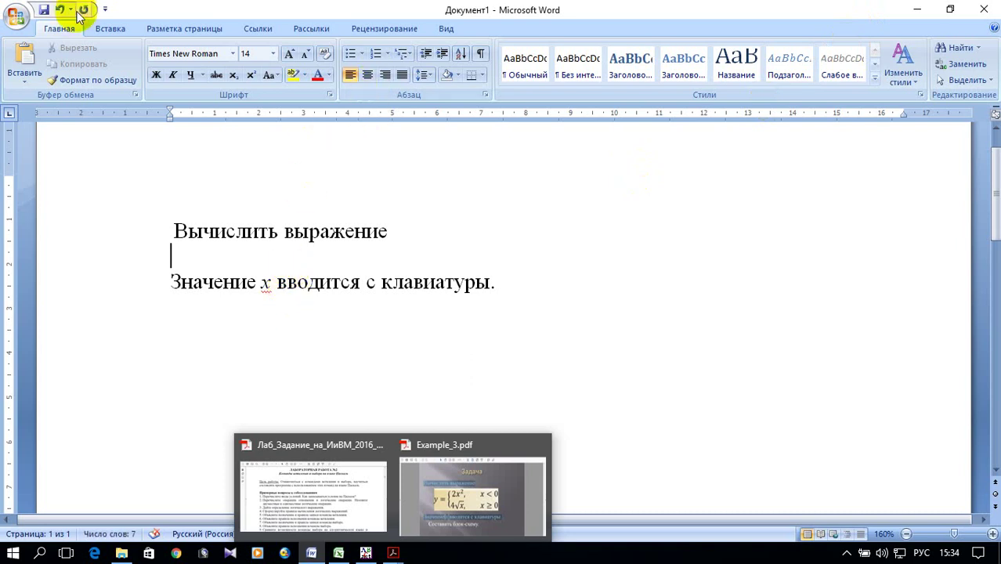
Step: Insert a Microsoft Equation 3.0 object on the empty line between the task lines
{"action": "left_click", "coordinate": [112, 33]}
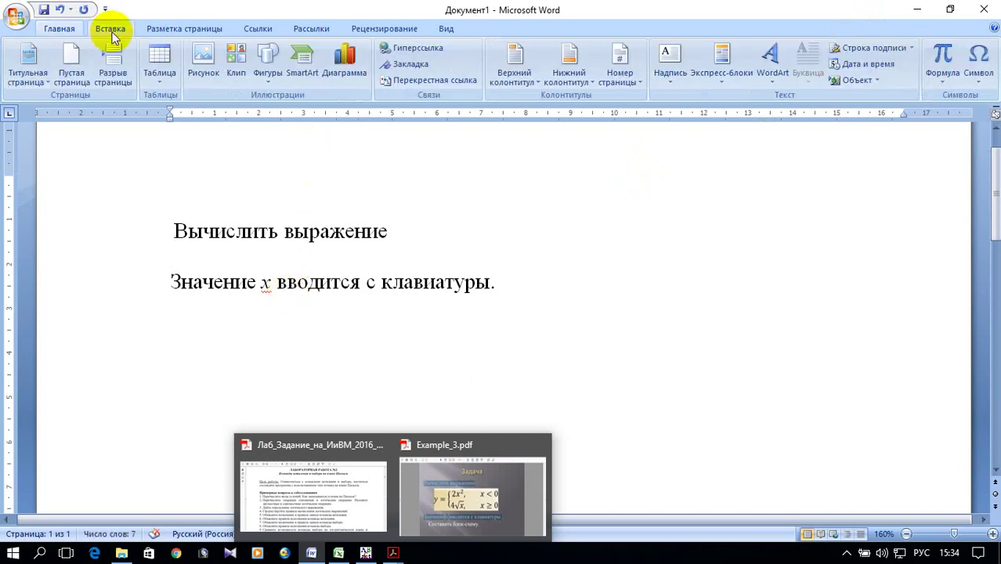
{"action": "left_click", "coordinate": [878, 81]}
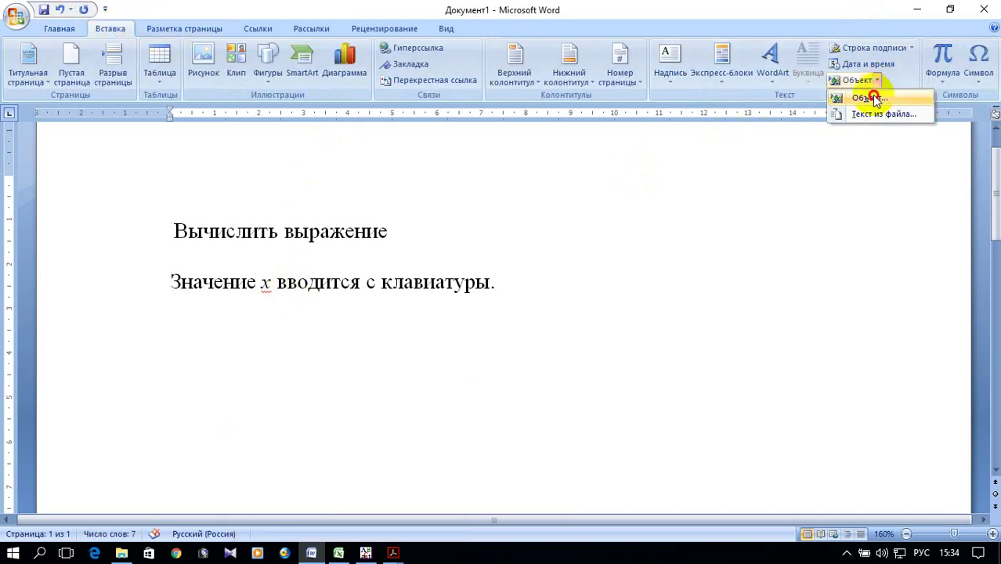
{"action": "left_click", "coordinate": [870, 97]}
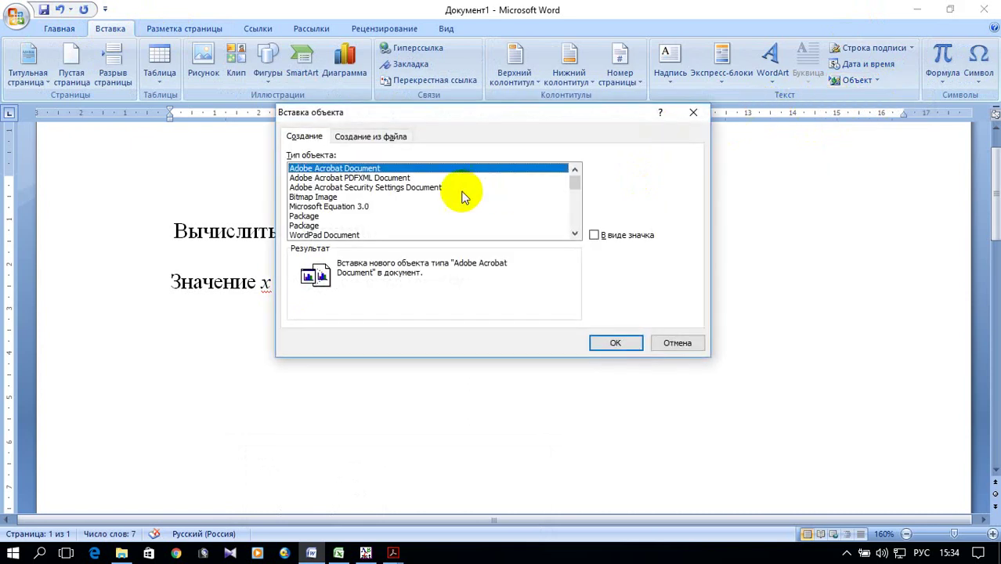
{"action": "left_click", "coordinate": [348, 208]}
{"action": "left_click", "coordinate": [630, 345]}
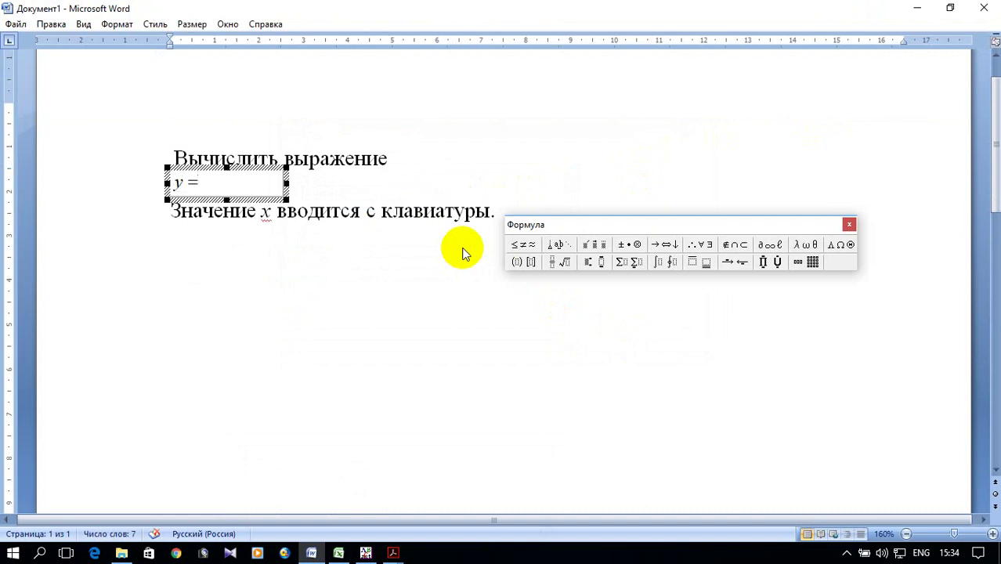
Step: Add a left curly brace after y = and a superscript for 2x²
{"action": "left_click", "coordinate": [523, 263]}
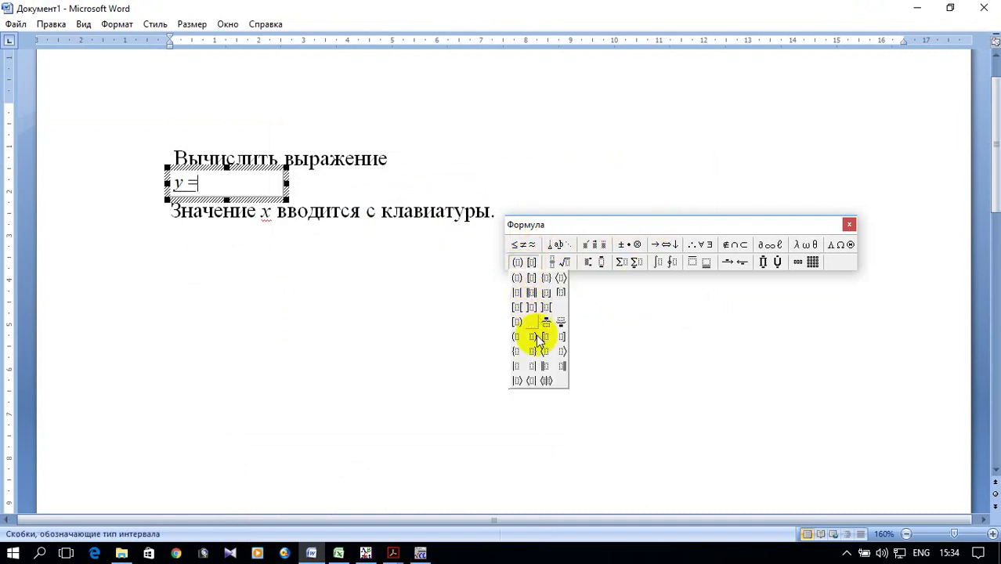
{"action": "left_click", "coordinate": [518, 354]}
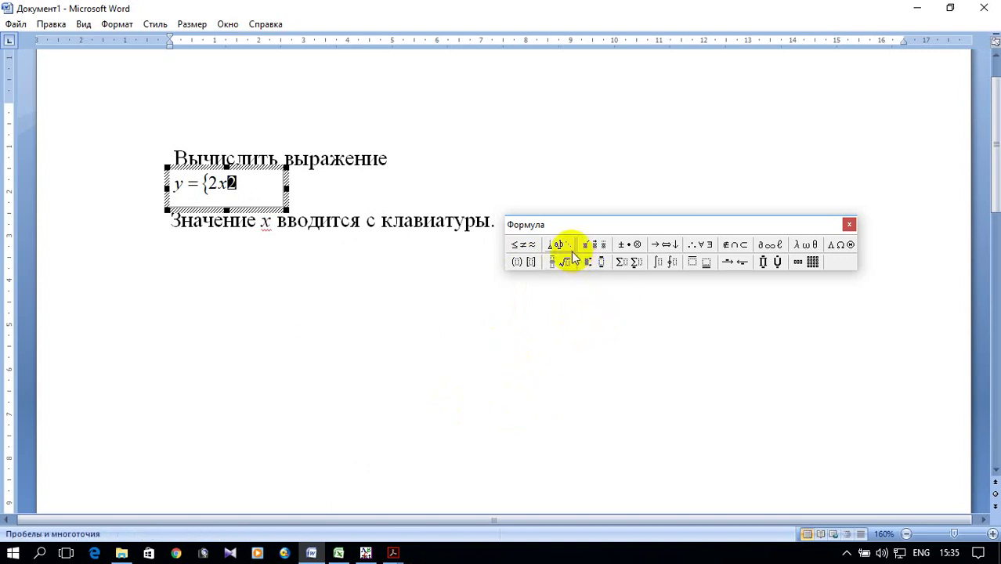
{"action": "left_click", "coordinate": [601, 264]}
{"action": "left_click", "coordinate": [599, 270]}
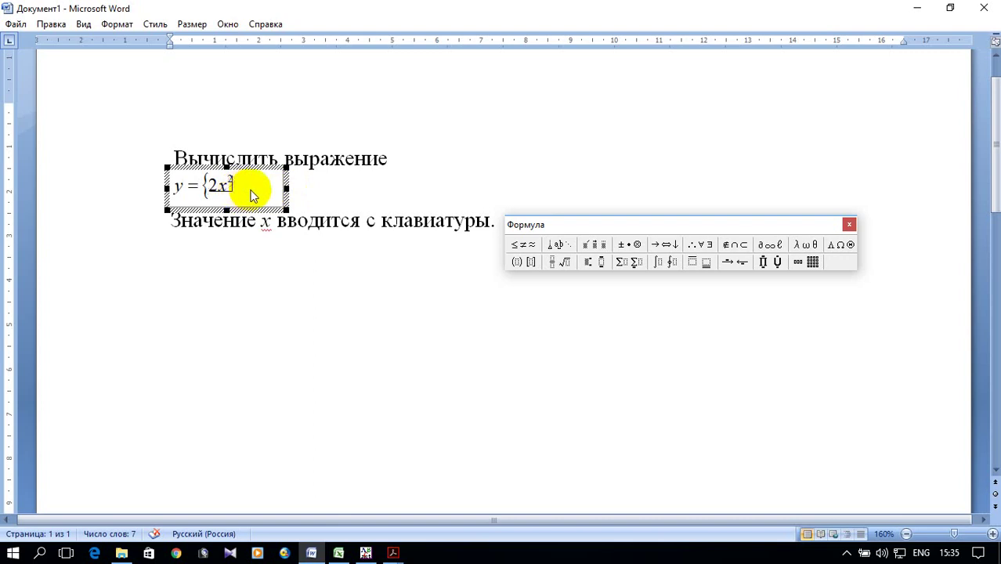
Step: Complete the first case as 2x² при x < 0 and start a second row
{"action": "left_click", "coordinate": [556, 248]}
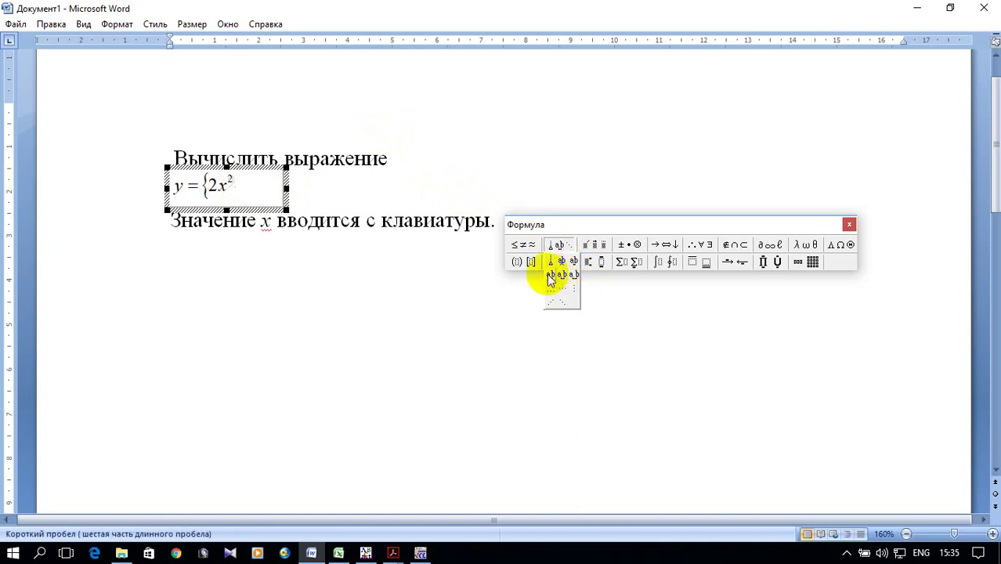
{"action": "left_click", "coordinate": [550, 275]}
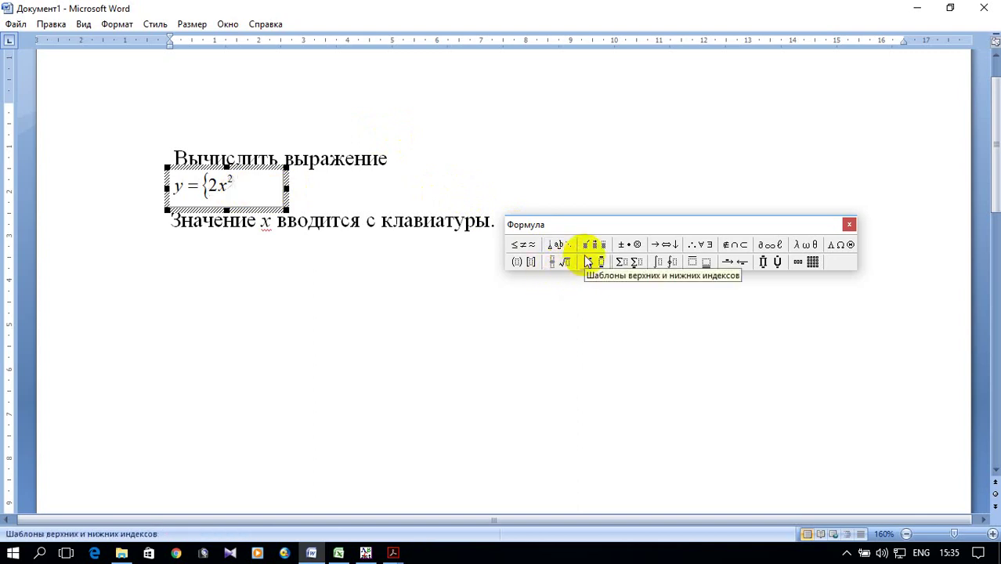
{"action": "type", "text": "gh"}
{"action": "key", "text": "BackSpace"}
{"action": "key", "text": "BackSpace"}
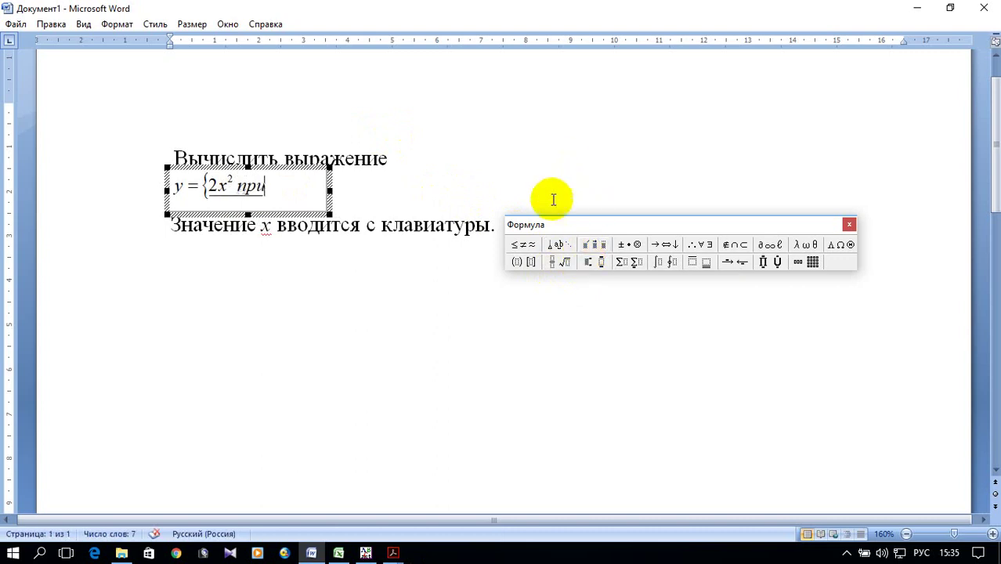
{"action": "left_click", "coordinate": [559, 247]}
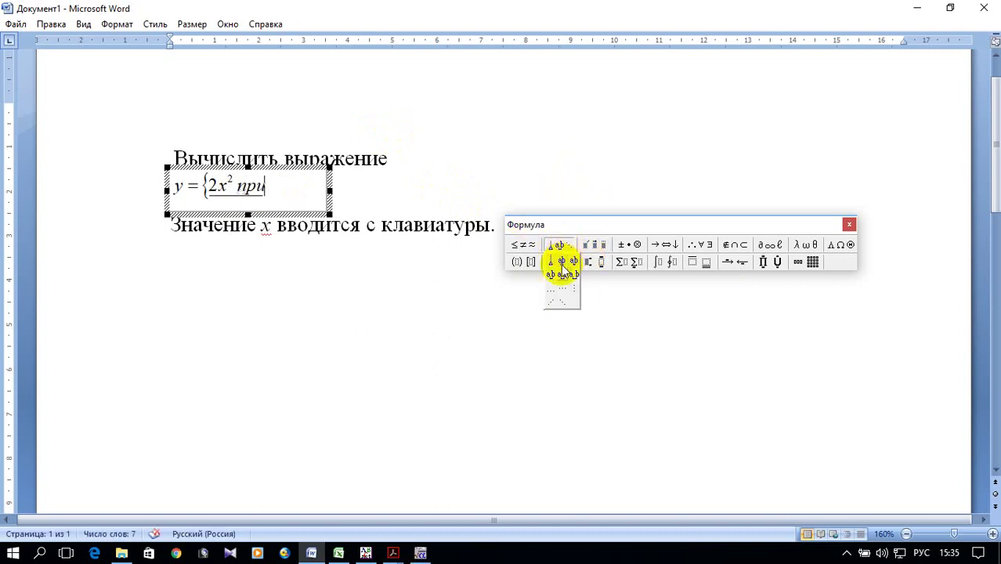
{"action": "left_click", "coordinate": [555, 275]}
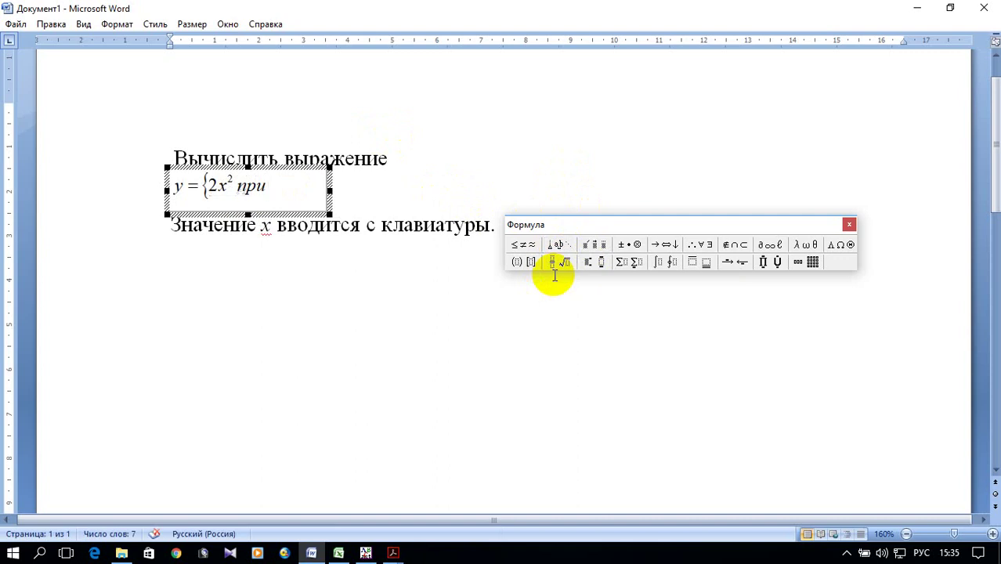
{"action": "type", "text": "x <"}
{"action": "type", "text": "0"}
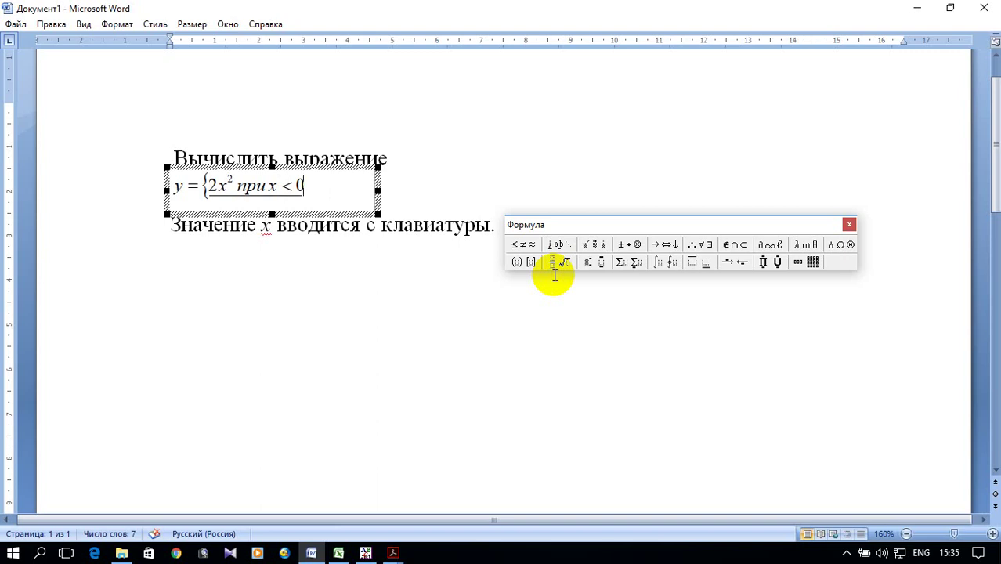
{"action": "key", "text": "Return"}
{"action": "type", "text": "4"}
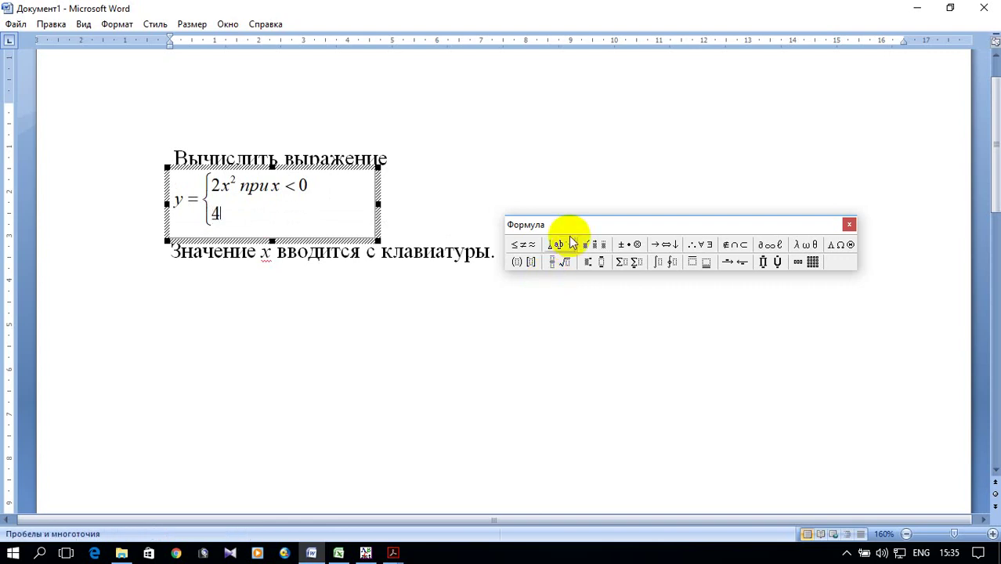
Step: Add √x after the 4 in the second row, followed by a space
{"action": "left_click", "coordinate": [558, 261]}
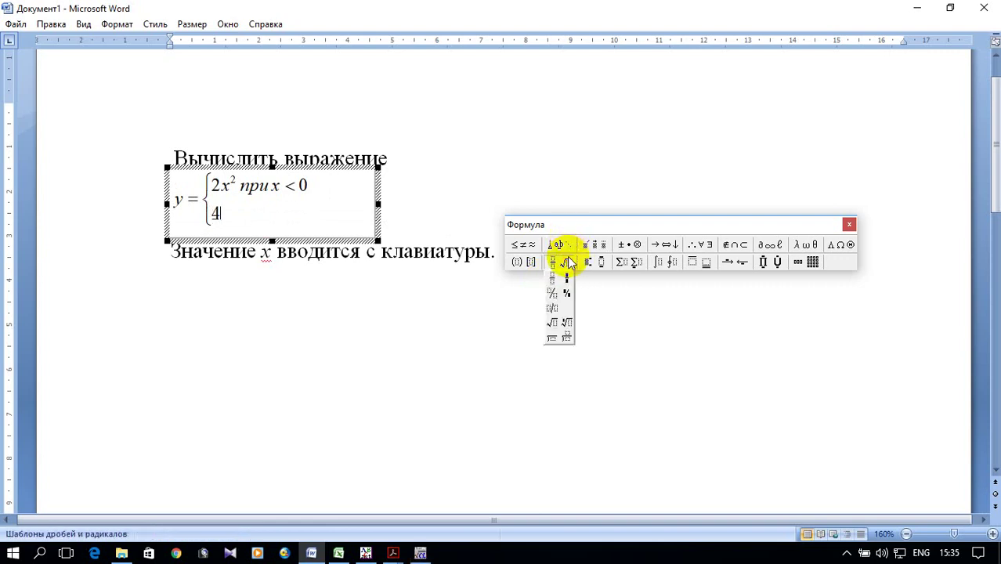
{"action": "left_click", "coordinate": [552, 322]}
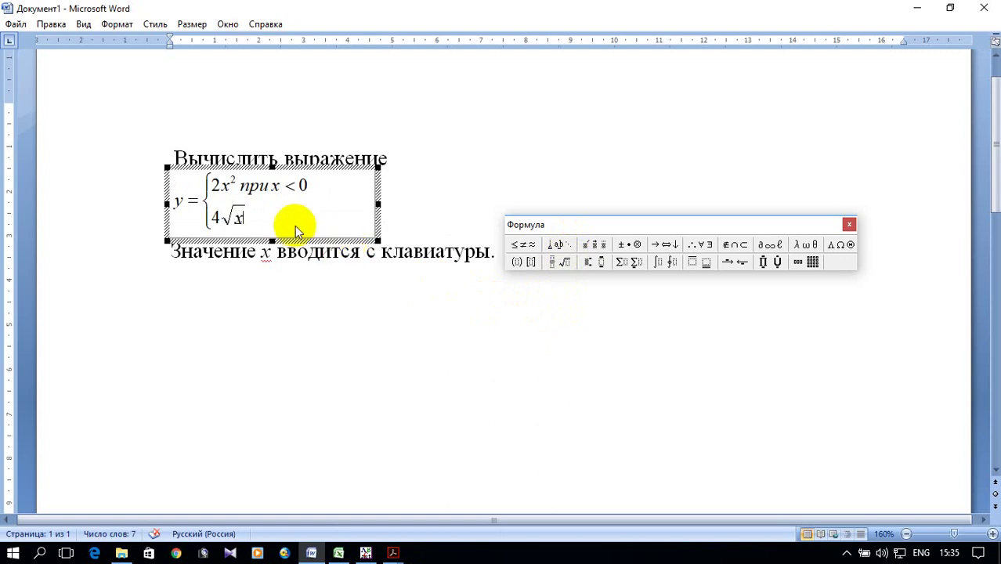
{"action": "left_click", "coordinate": [236, 217]}
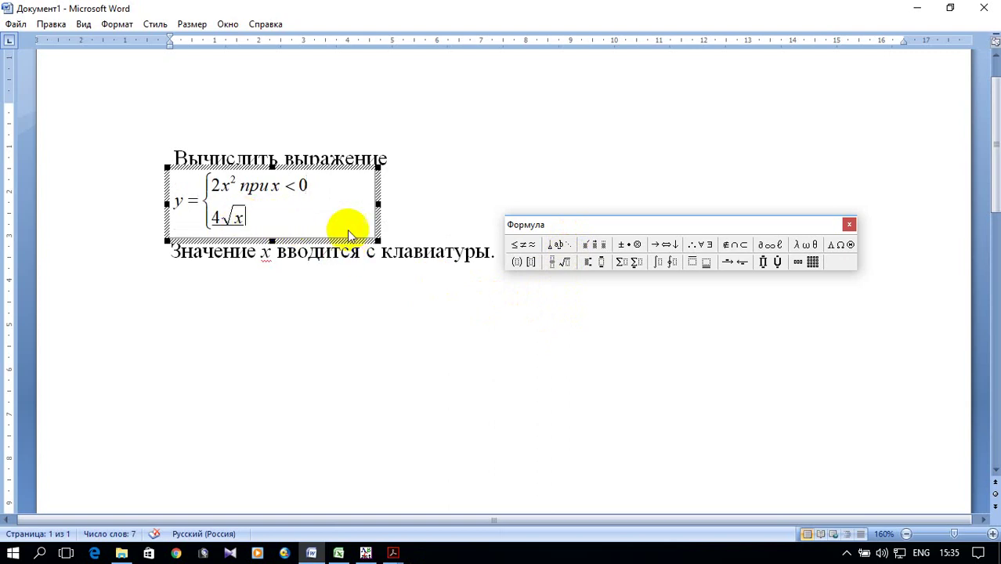
{"action": "left_click", "coordinate": [561, 247]}
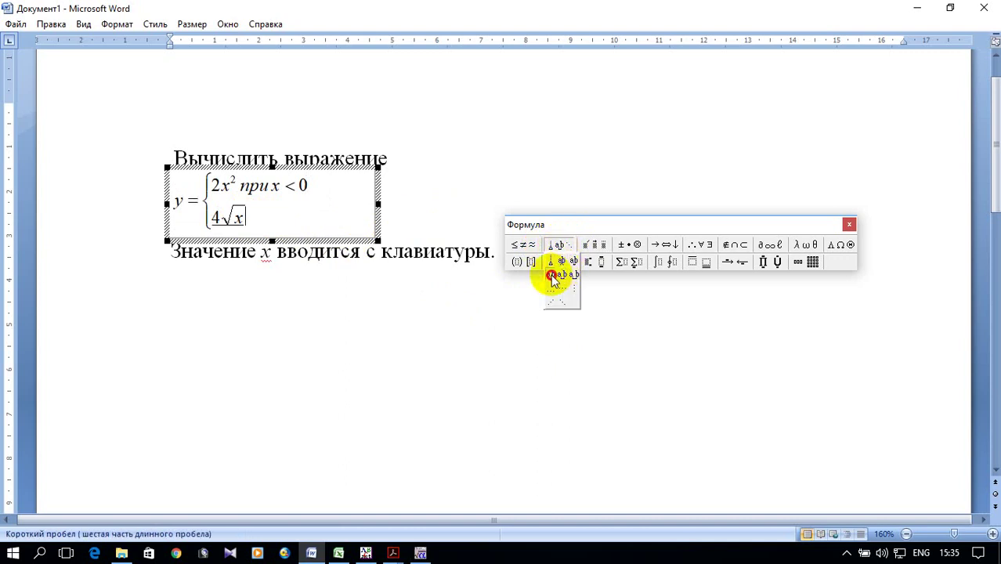
{"action": "left_click", "coordinate": [560, 278]}
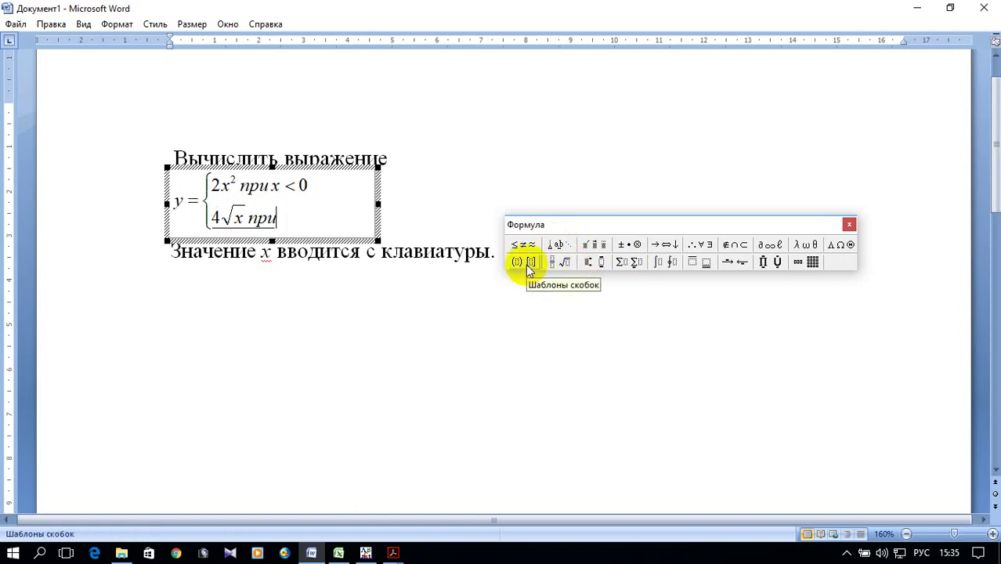
{"action": "type", "text": "при"}
Step: Finish the second case with при x ≥ 0 and leave the equation
{"action": "left_click", "coordinate": [556, 245]}
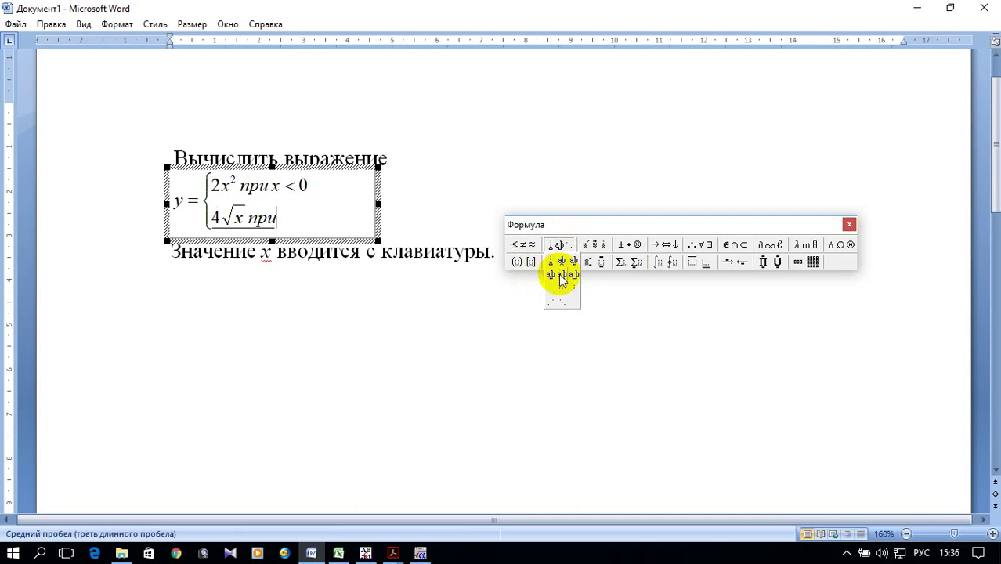
{"action": "left_click", "coordinate": [553, 276]}
{"action": "type", "text": "x"}
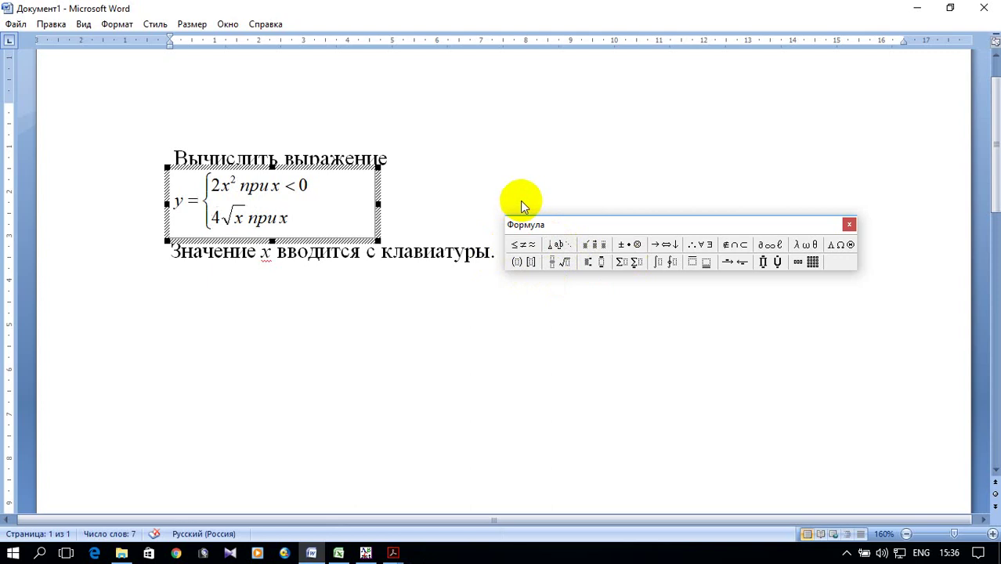
{"action": "left_click", "coordinate": [523, 245]}
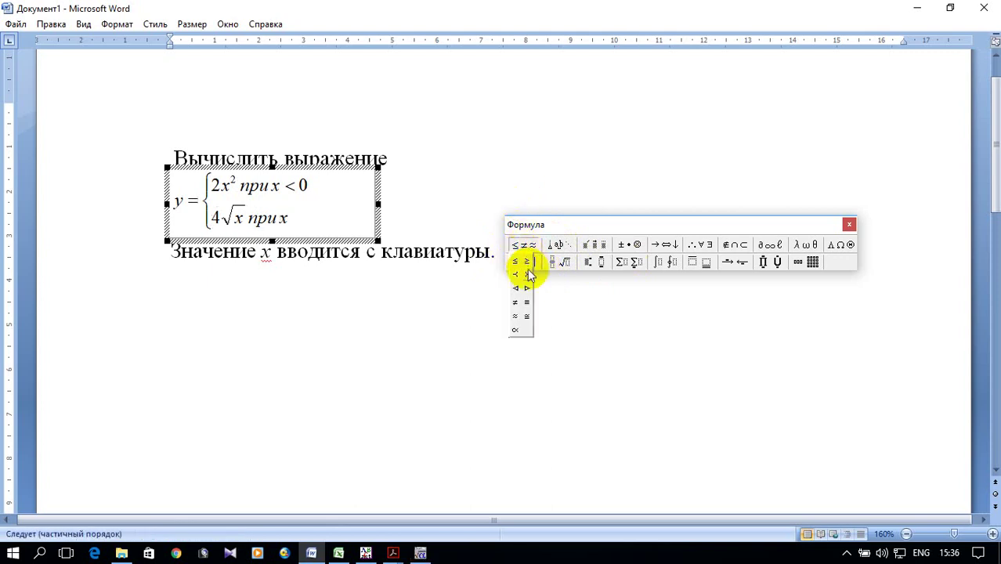
{"action": "left_click", "coordinate": [526, 261]}
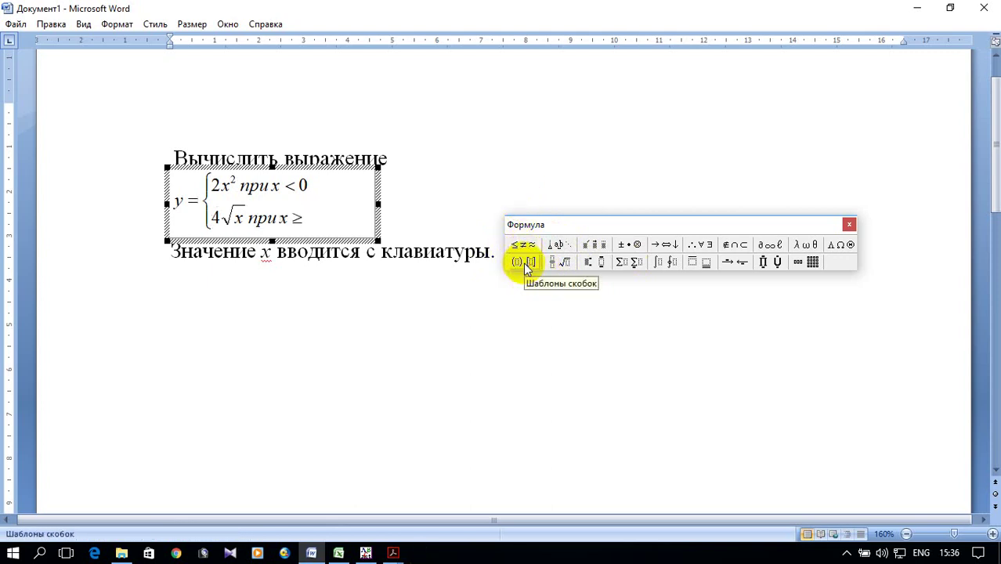
{"action": "type", "text": "0"}
{"action": "left_click", "coordinate": [397, 303]}
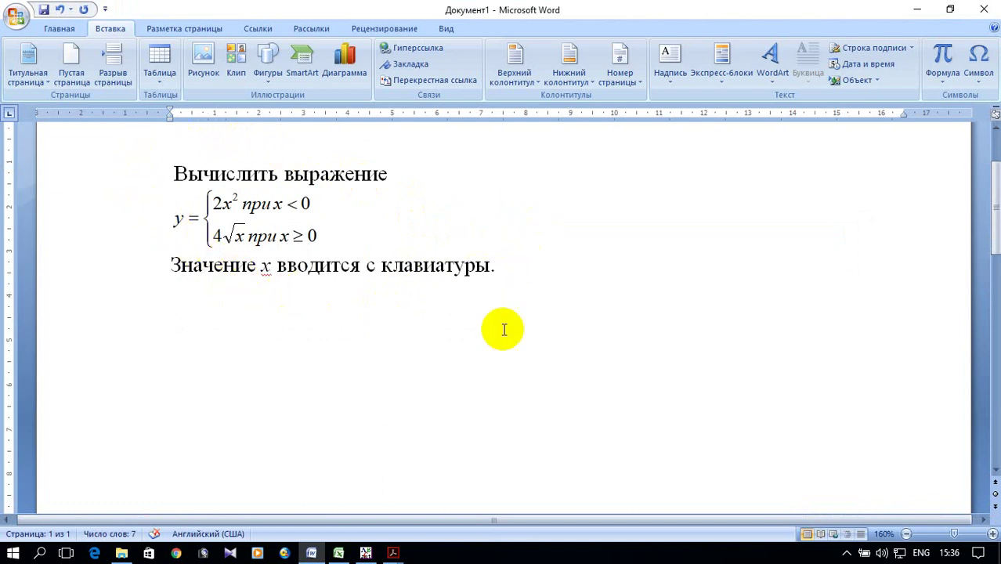
Step: Copy the full Primer_3 source code from PascalABC.NET and switch back to Word
{"action": "left_click", "coordinate": [369, 555]}
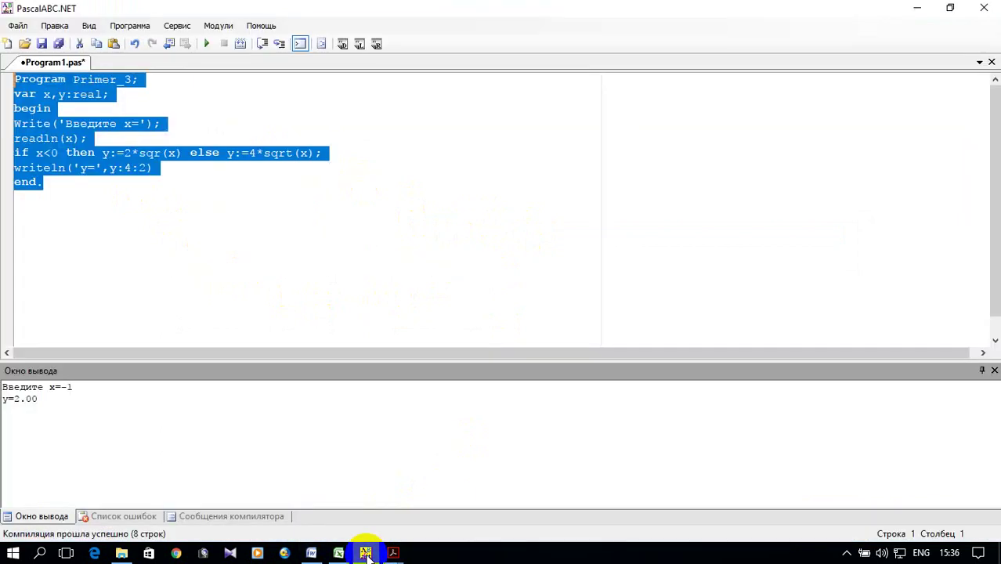
{"action": "right_click", "coordinate": [55, 138]}
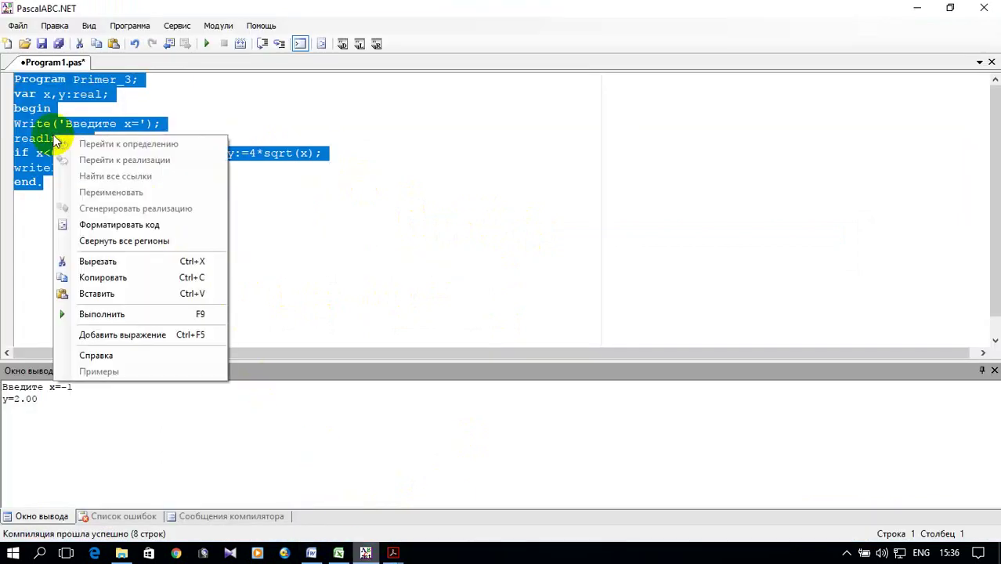
{"action": "left_click", "coordinate": [130, 277]}
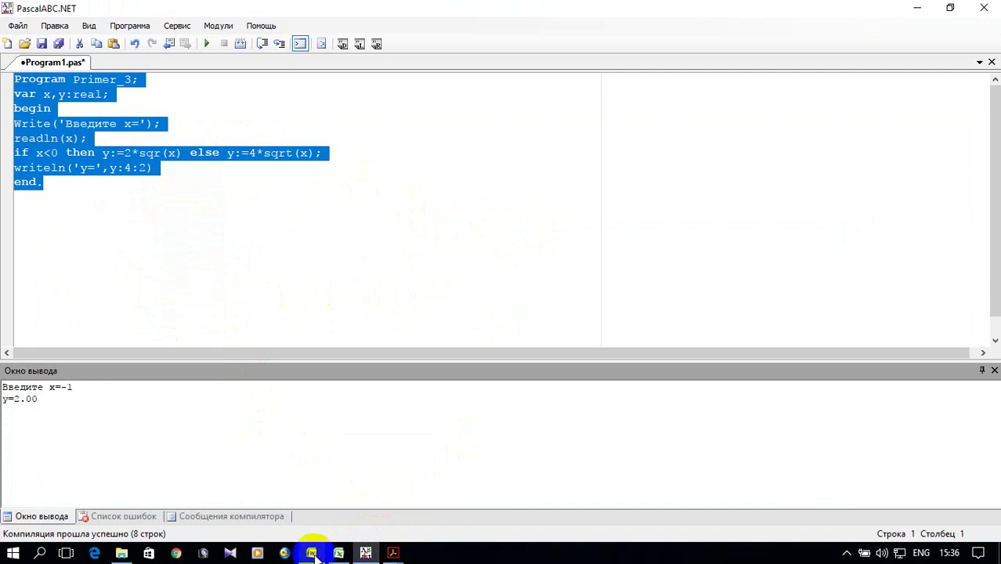
{"action": "left_click", "coordinate": [311, 553]}
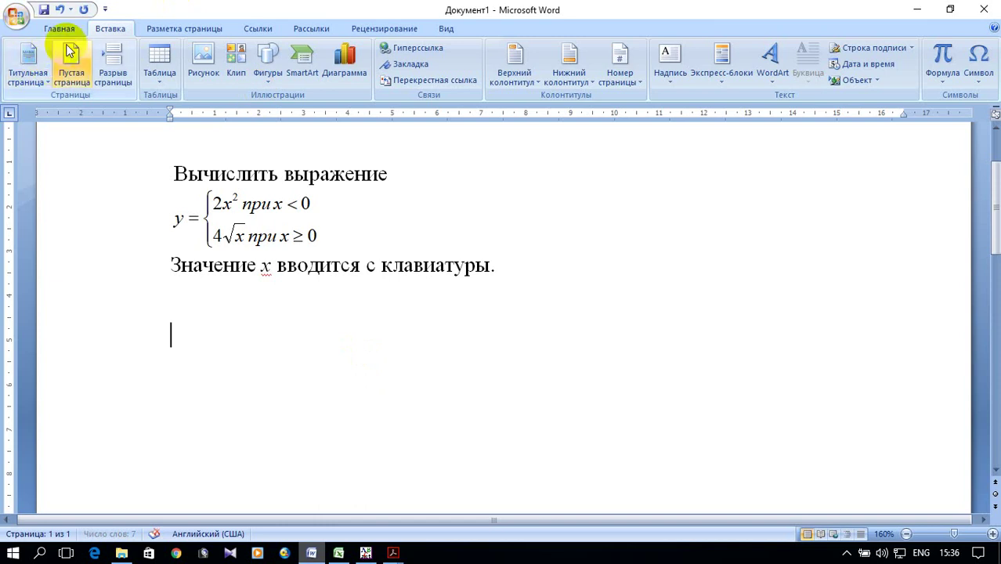
Step: Paste the Primer_3 Pascal code below the task and formula, then switch the keyboard to English
{"action": "left_click", "coordinate": [50, 26]}
{"action": "left_click", "coordinate": [24, 51]}
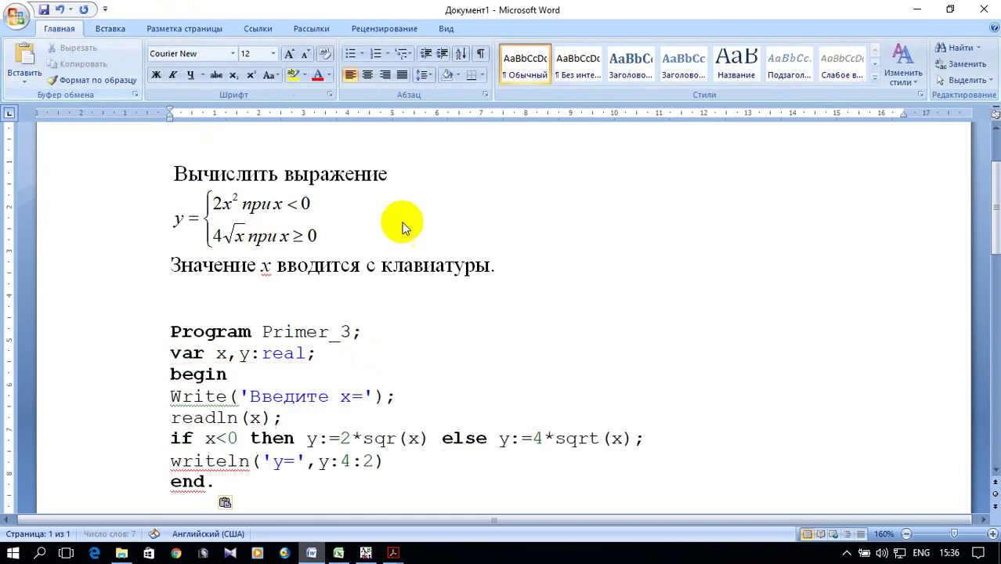
{"action": "scroll", "coordinate": [476, 217], "scroll_direction": "down", "scroll_amount": 2}
{"action": "key", "text": "alt+shift"}
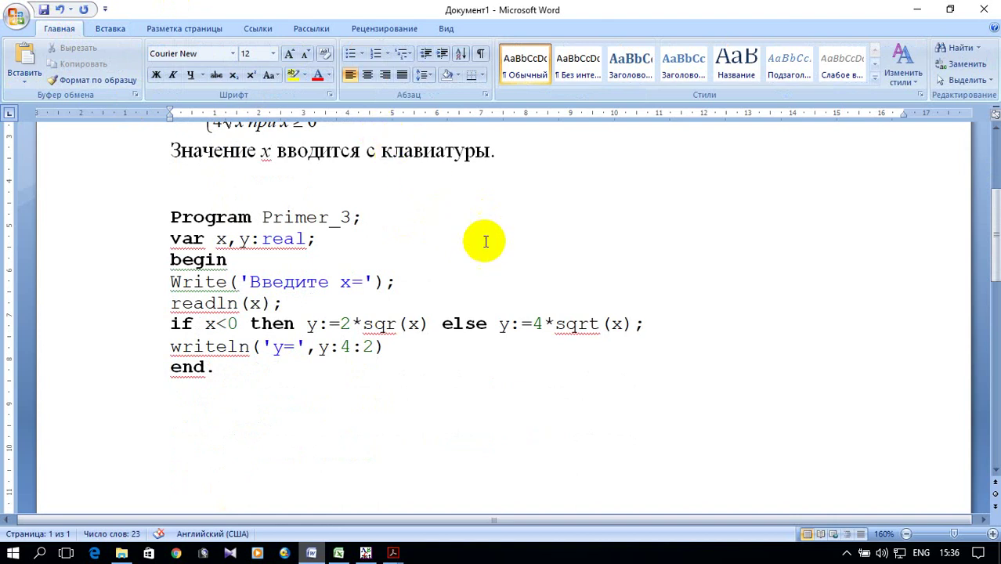
{"action": "scroll", "coordinate": [465, 262], "scroll_direction": "up", "scroll_amount": 1}
{"action": "scroll", "coordinate": [464, 262], "scroll_direction": "down", "scroll_amount": 1}
{"action": "scroll", "coordinate": [415, 216], "scroll_direction": "up", "scroll_amount": 1}
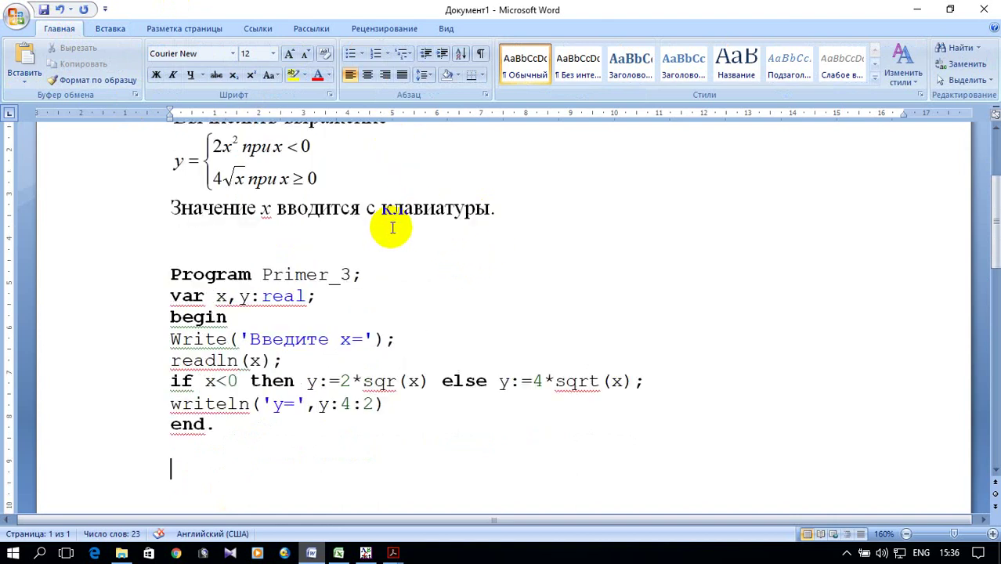
{"action": "left_click", "coordinate": [107, 32]}
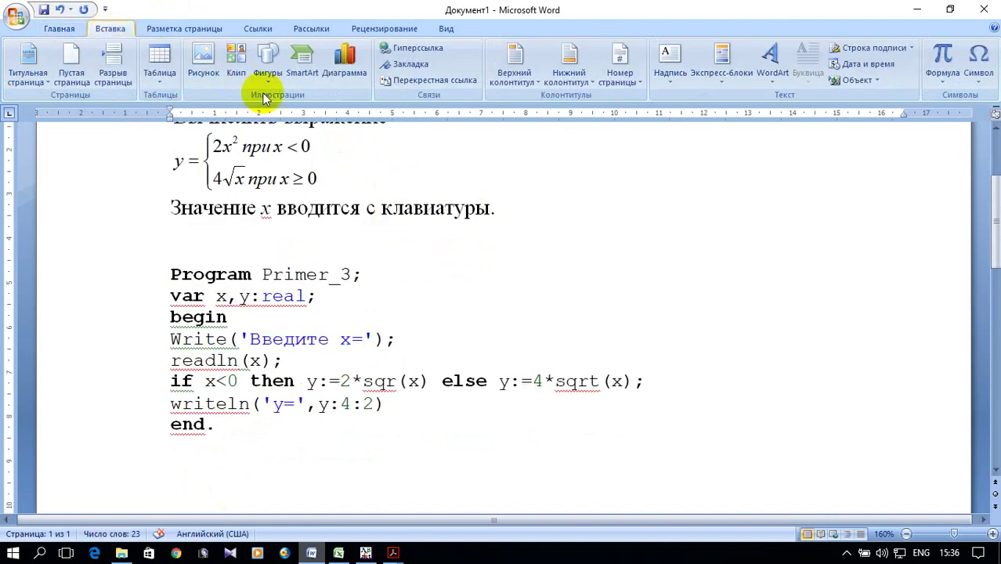
Step: Insert a new drawing canvas and draw the flowchart's first block inside it
{"action": "left_click", "coordinate": [271, 73]}
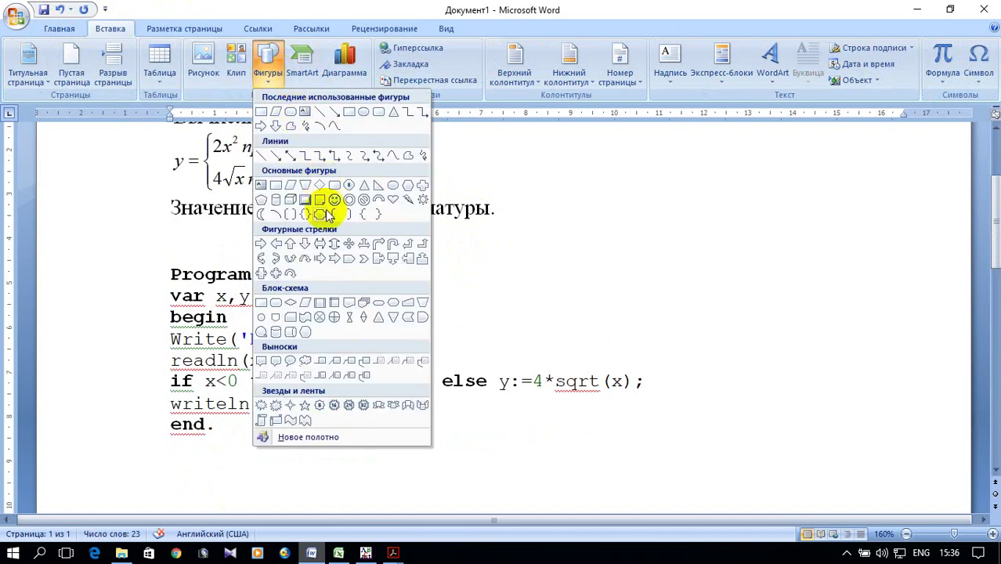
{"action": "left_click", "coordinate": [310, 437]}
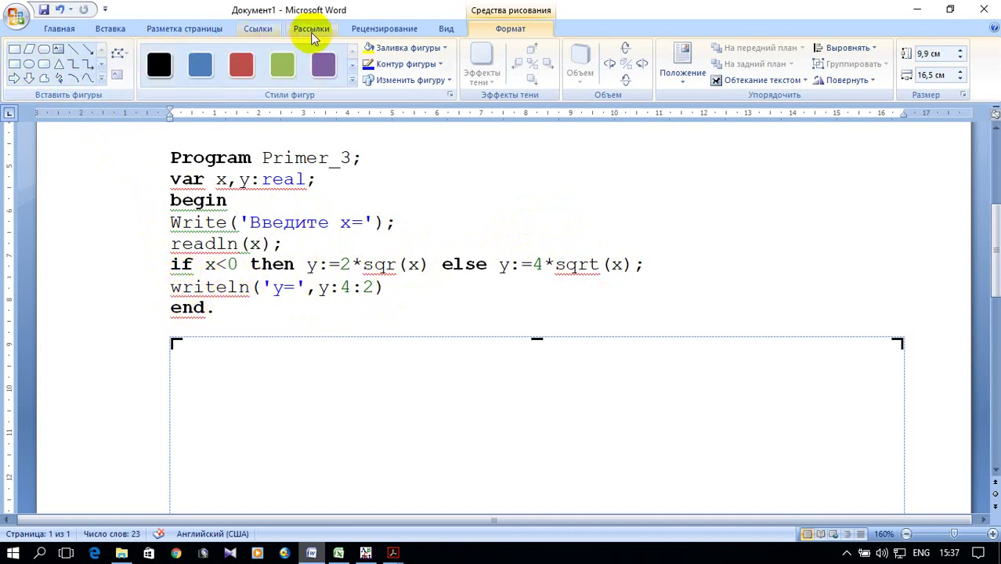
{"action": "left_click", "coordinate": [110, 31]}
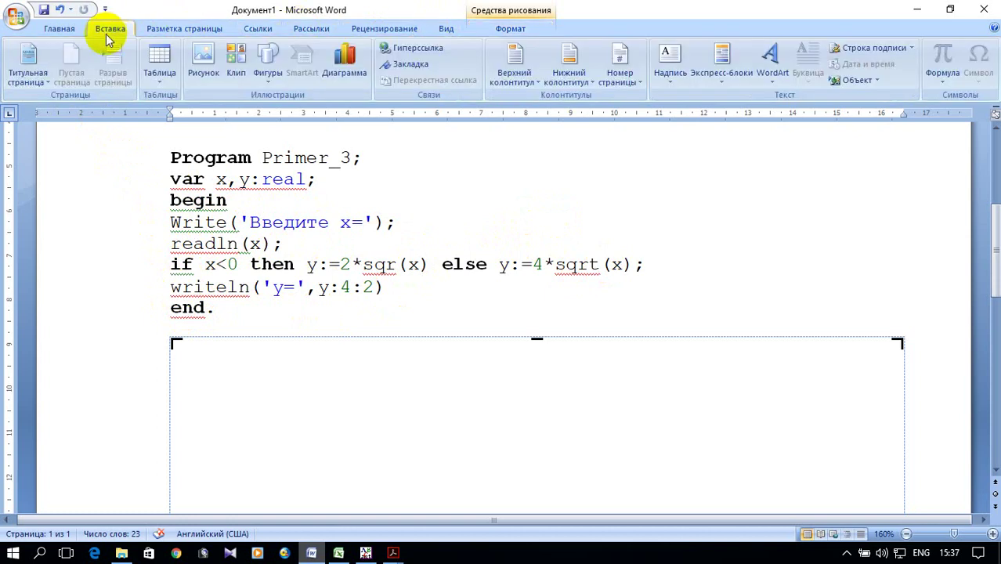
{"action": "left_click", "coordinate": [268, 72]}
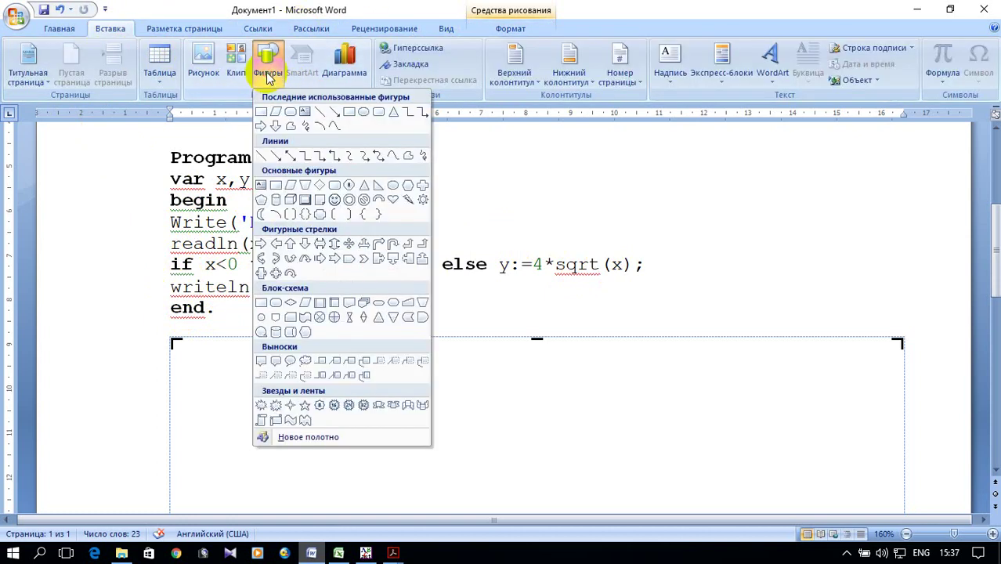
{"action": "left_click", "coordinate": [275, 304]}
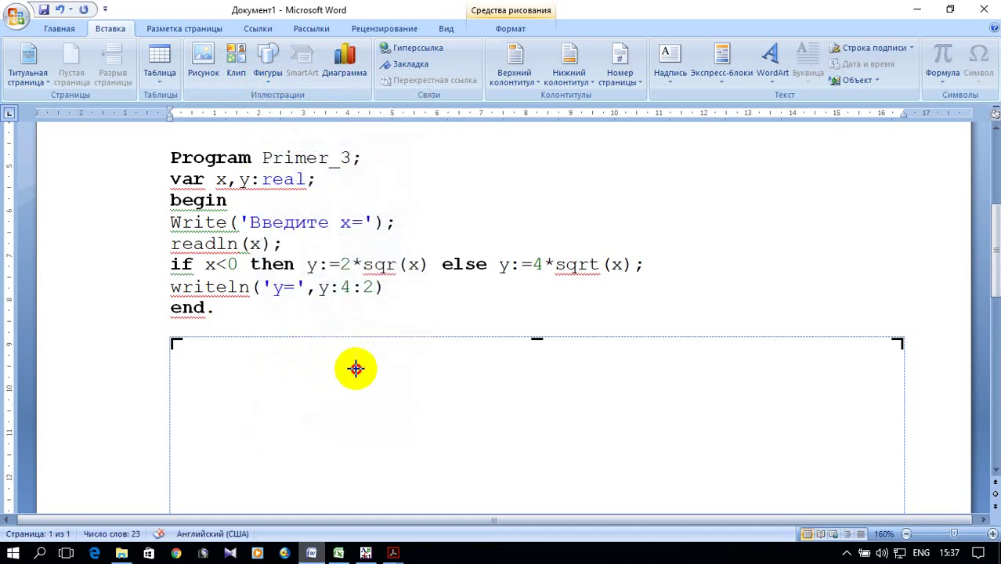
{"action": "left_click_drag", "start_coordinate": [276, 355], "coordinate": [397, 389]}
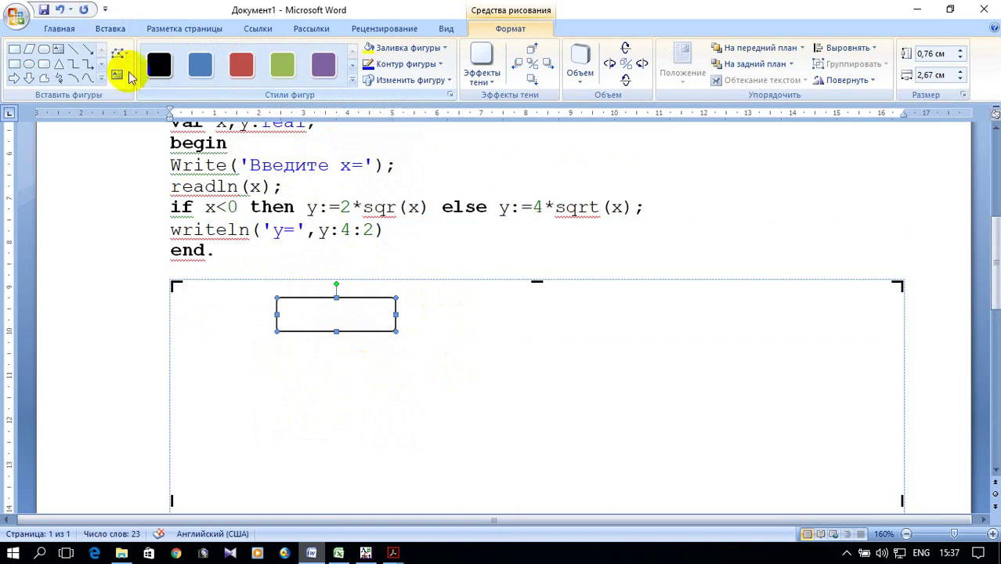
Step: Draw a parallelogram below the first flowchart block
{"action": "left_click", "coordinate": [28, 48]}
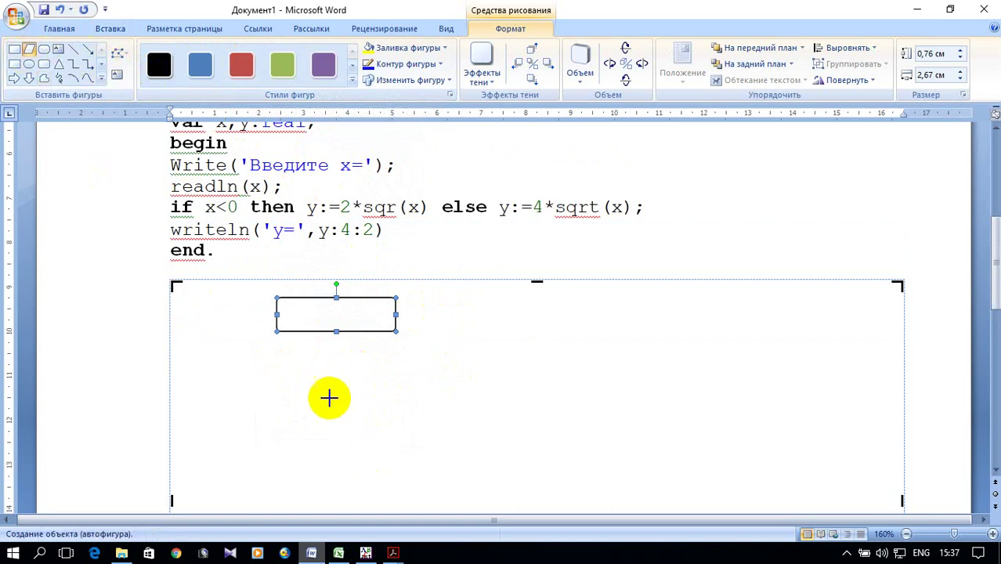
{"action": "left_click_drag", "start_coordinate": [268, 359], "coordinate": [412, 390]}
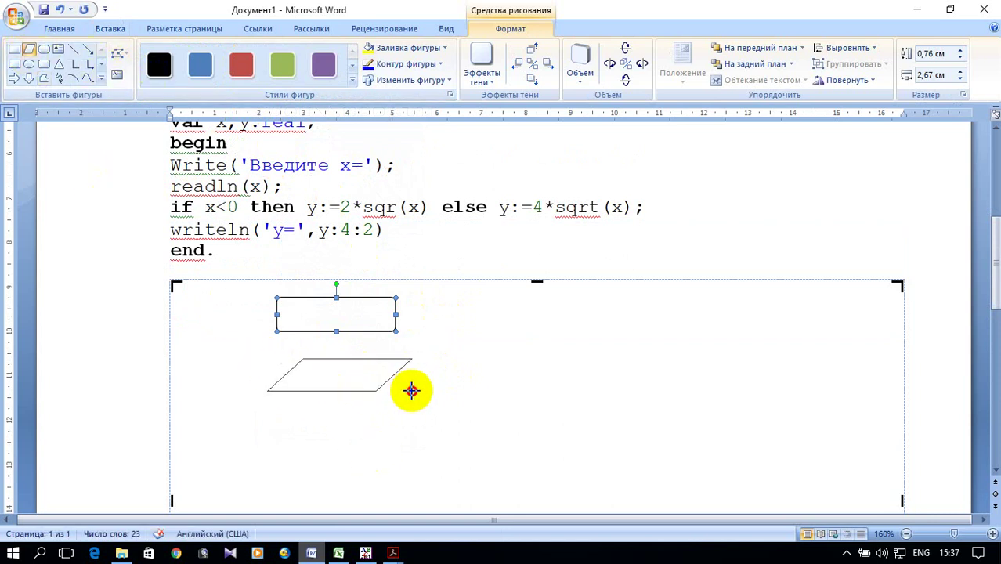
{"action": "scroll", "coordinate": [440, 322], "scroll_direction": "down", "scroll_amount": 1}
{"action": "scroll", "coordinate": [441, 303], "scroll_direction": "up", "scroll_amount": 2}
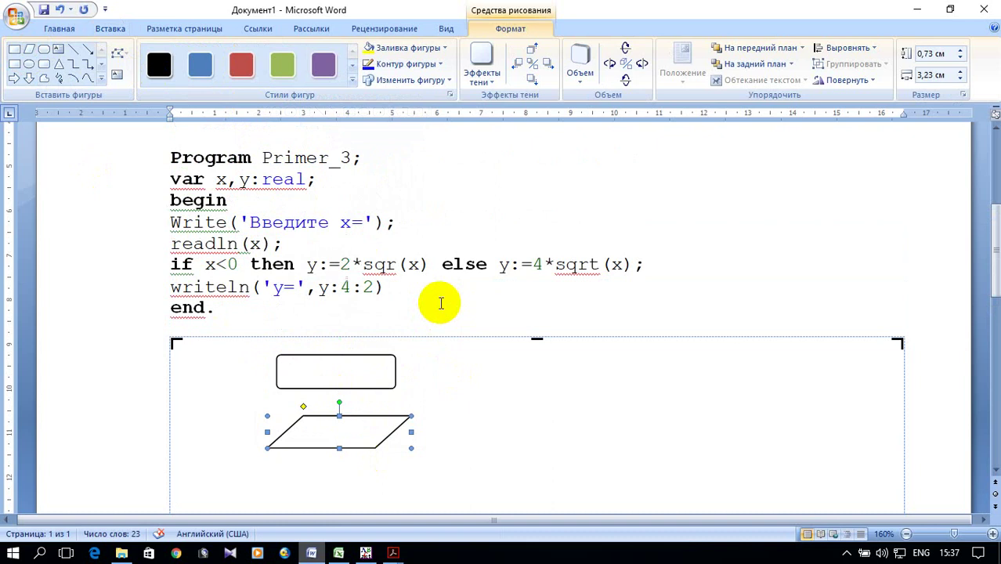
{"action": "scroll", "coordinate": [441, 303], "scroll_direction": "down", "scroll_amount": 2}
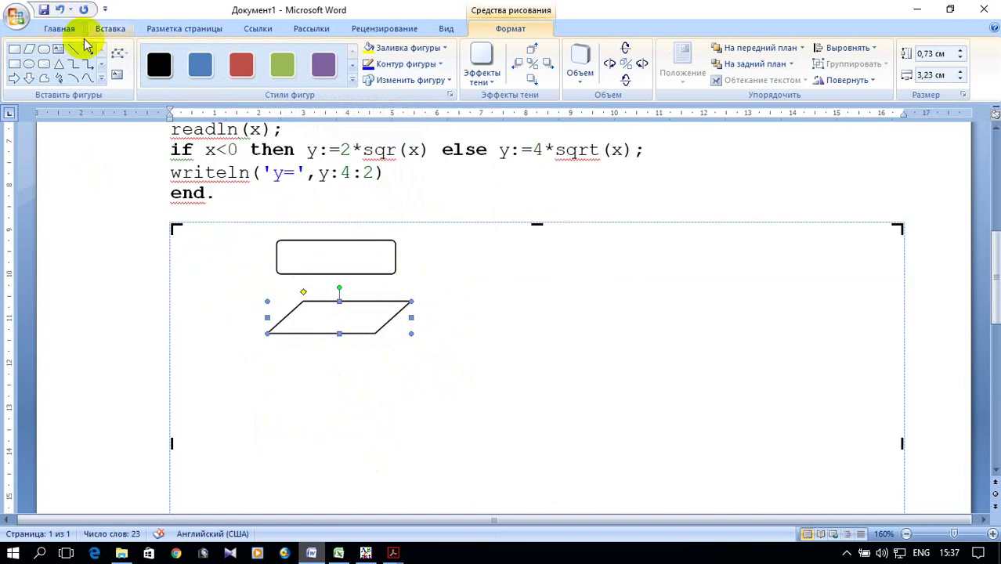
Step: Draw a Flowchart: Decision diamond below the parallelogram
{"action": "left_click", "coordinate": [104, 30]}
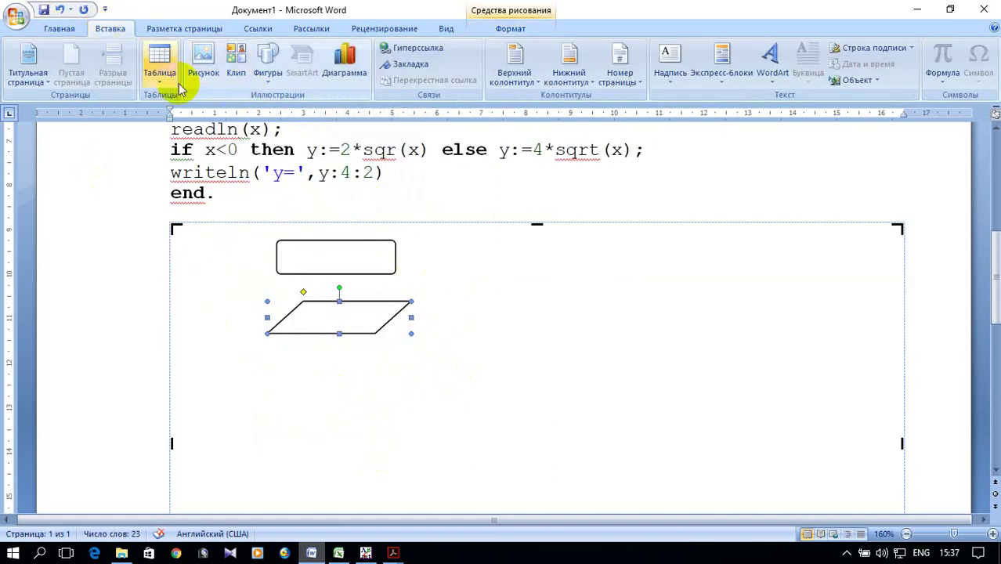
{"action": "left_click", "coordinate": [267, 79]}
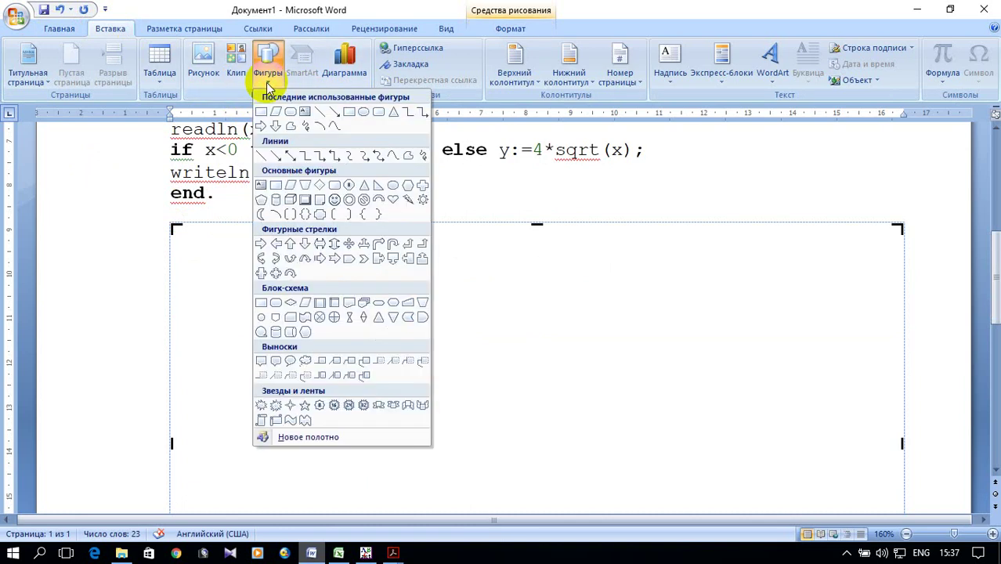
{"action": "left_click", "coordinate": [290, 302]}
{"action": "scroll", "coordinate": [294, 284], "scroll_direction": "down", "scroll_amount": 3}
{"action": "left_click_drag", "start_coordinate": [268, 263], "coordinate": [428, 337]}
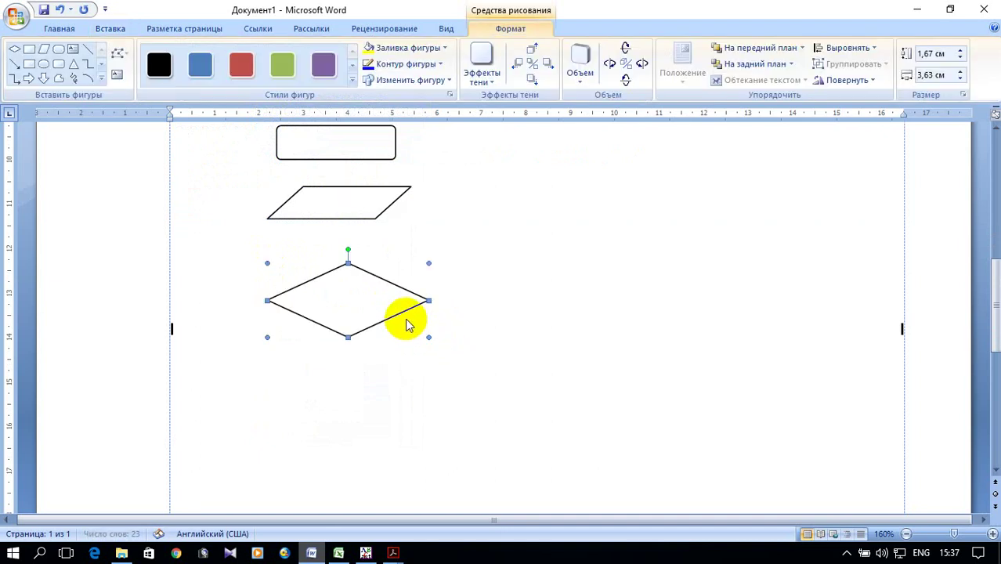
Step: Draw a plain rectangle below and to the left of the diamond
{"action": "left_click", "coordinate": [29, 49]}
{"action": "scroll", "coordinate": [463, 329], "scroll_direction": "down", "scroll_amount": 3}
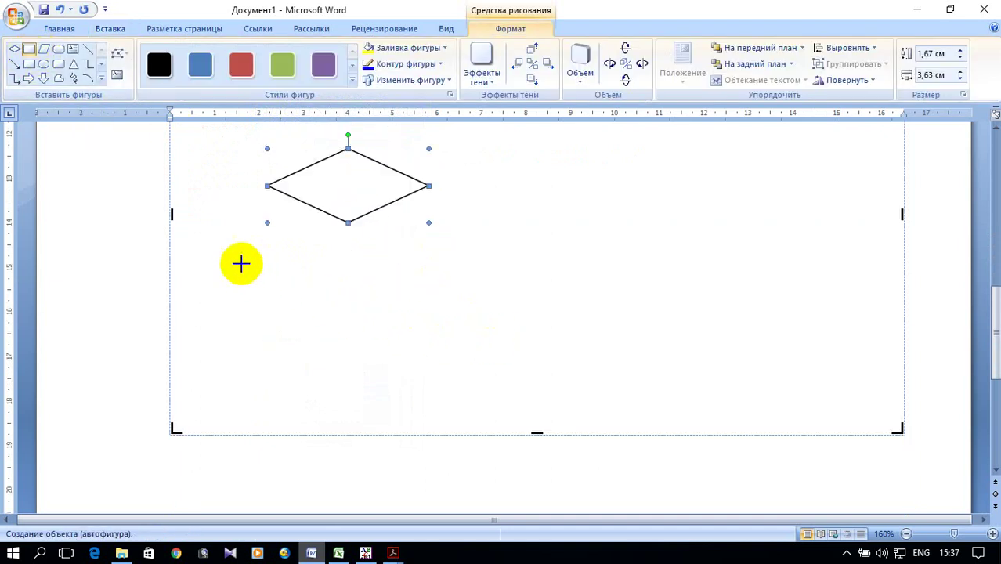
{"action": "left_click_drag", "start_coordinate": [198, 241], "coordinate": [301, 295]}
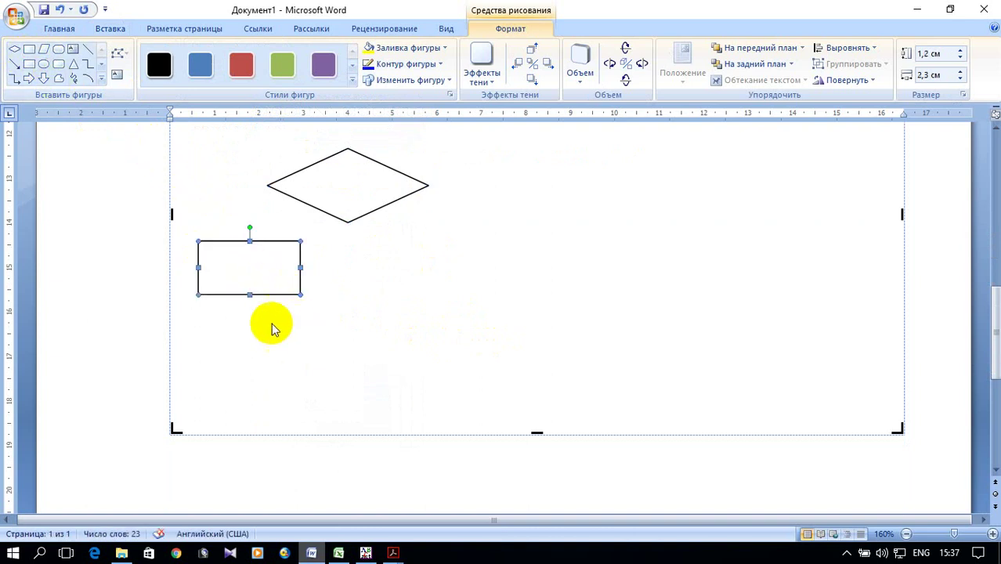
Step: Copy the rectangle and place the duplicate to the right of the original
{"action": "right_click", "coordinate": [253, 276]}
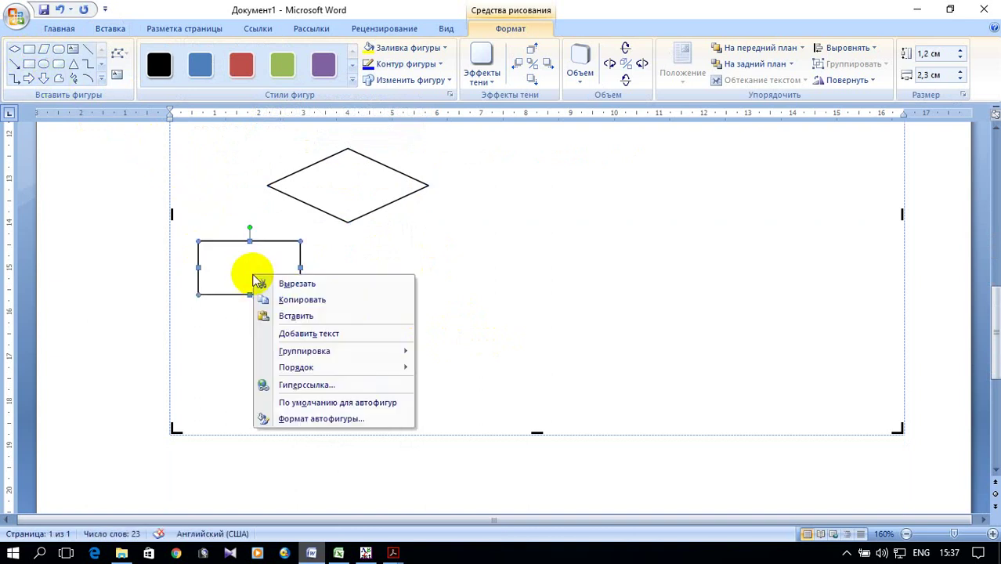
{"action": "left_click", "coordinate": [312, 302]}
{"action": "right_click", "coordinate": [369, 262]}
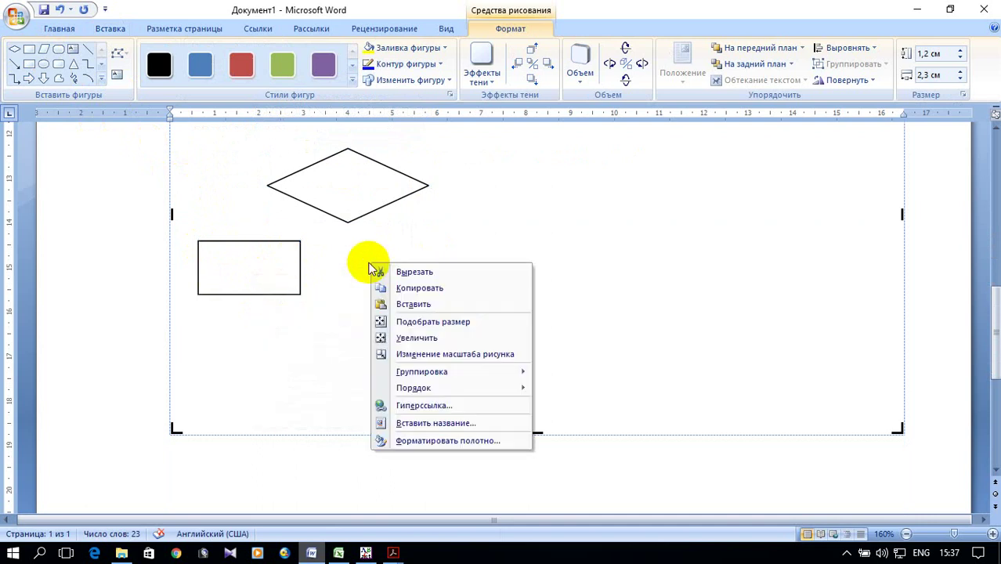
{"action": "left_click", "coordinate": [437, 304]}
{"action": "mouse_move", "coordinate": [278, 291]}
{"action": "left_mouse_down"}
{"action": "mouse_move", "coordinate": [476, 290]}
{"action": "mouse_move", "coordinate": [469, 279]}
{"action": "left_mouse_up"}
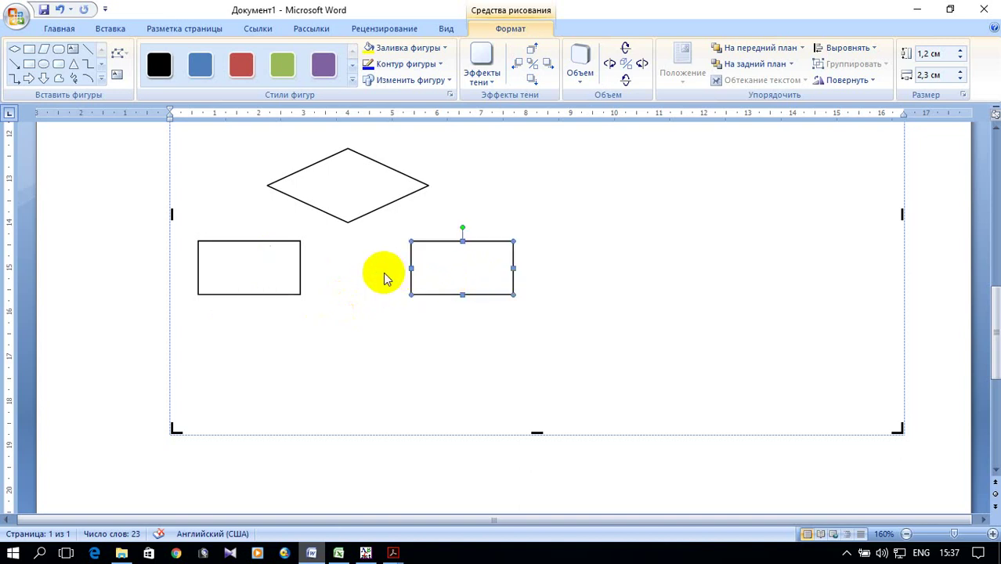
{"action": "scroll", "coordinate": [400, 278], "scroll_direction": "down", "scroll_amount": 3}
{"action": "scroll", "coordinate": [422, 283], "scroll_direction": "up", "scroll_amount": 3}
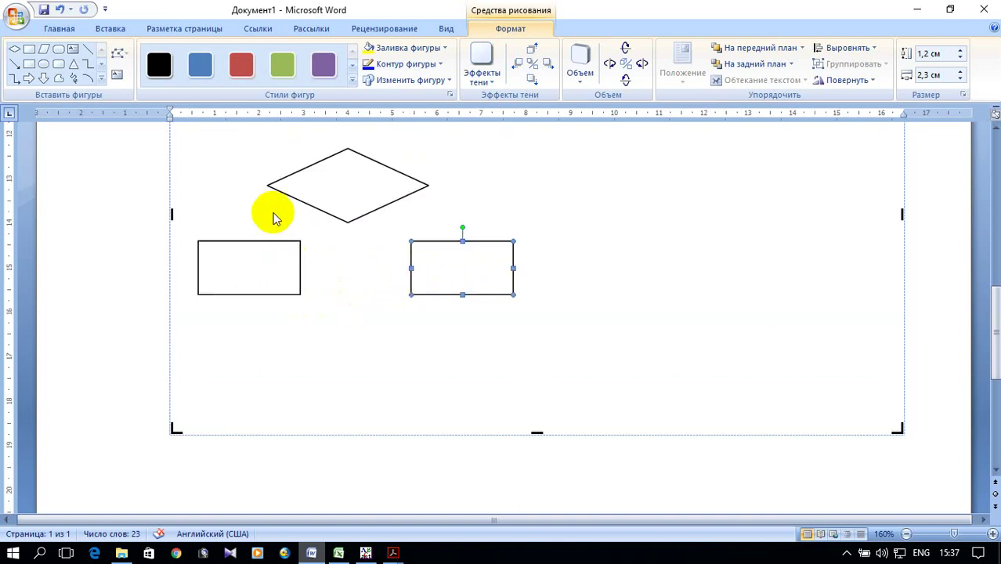
{"action": "scroll", "coordinate": [204, 189], "scroll_direction": "up", "scroll_amount": 6}
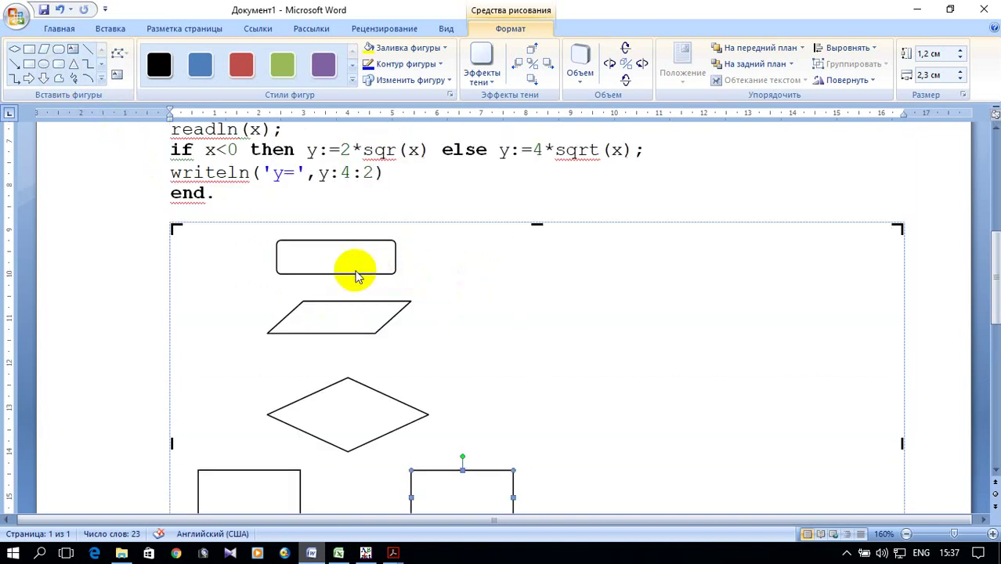
Step: Copy the parallelogram and place the duplicate below the two rectangles
{"action": "right_click", "coordinate": [338, 307]}
{"action": "left_click", "coordinate": [392, 333]}
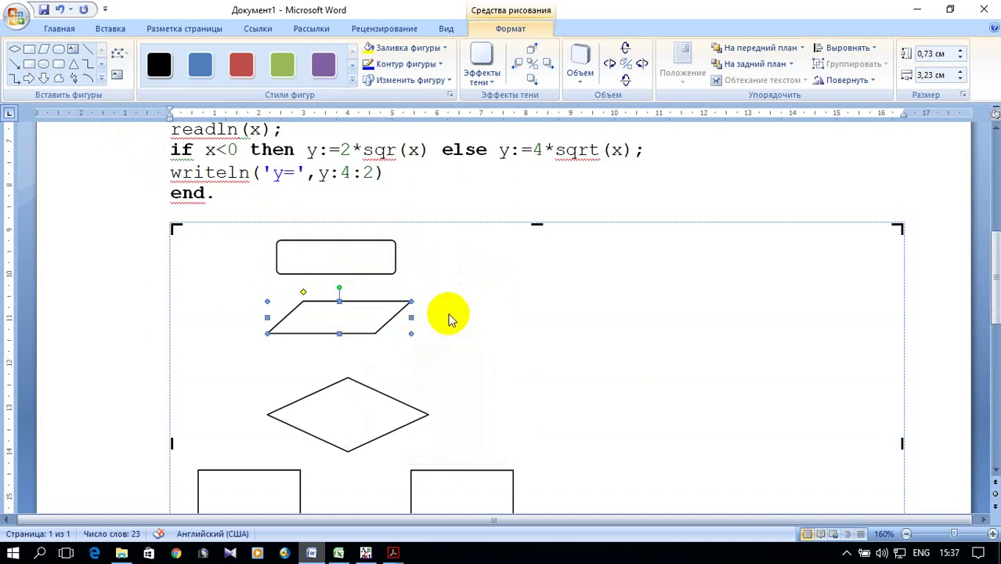
{"action": "scroll", "coordinate": [443, 322], "scroll_direction": "down", "scroll_amount": 7}
{"action": "scroll", "coordinate": [361, 280], "scroll_direction": "up", "scroll_amount": 4}
{"action": "right_click", "coordinate": [484, 244]}
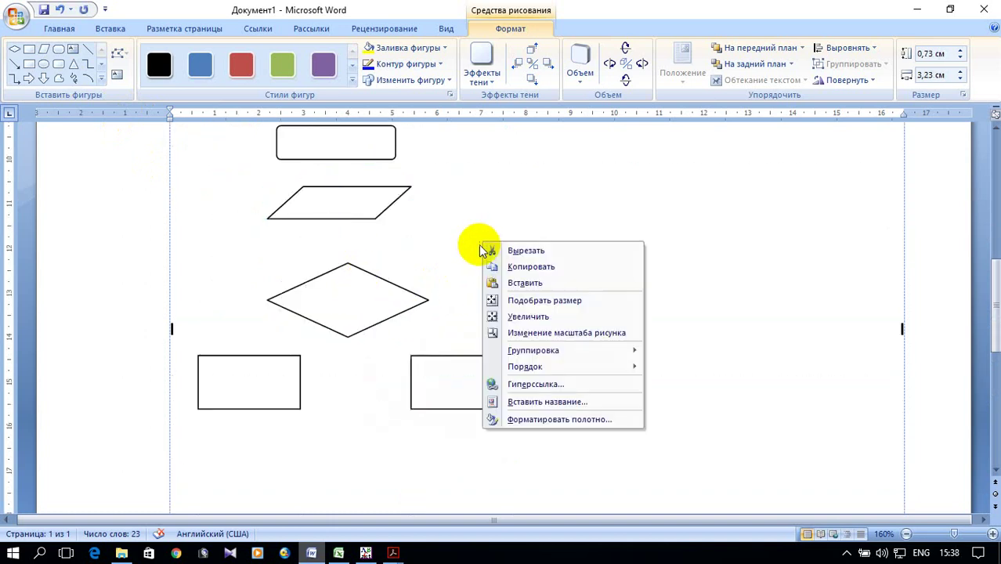
{"action": "left_click", "coordinate": [550, 290]}
{"action": "mouse_move", "coordinate": [380, 226]}
{"action": "left_mouse_down"}
{"action": "mouse_move", "coordinate": [374, 455]}
{"action": "mouse_move", "coordinate": [365, 459]}
{"action": "left_mouse_up"}
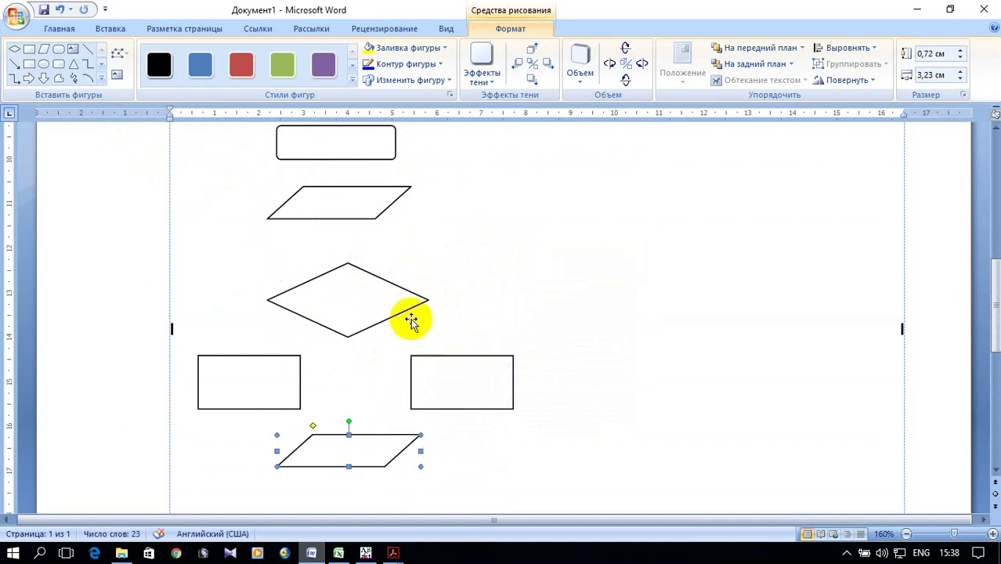
Step: Copy the rounded start block and place the duplicate beneath the lower parallelogram
{"action": "left_click", "coordinate": [353, 143]}
{"action": "right_click", "coordinate": [354, 146]}
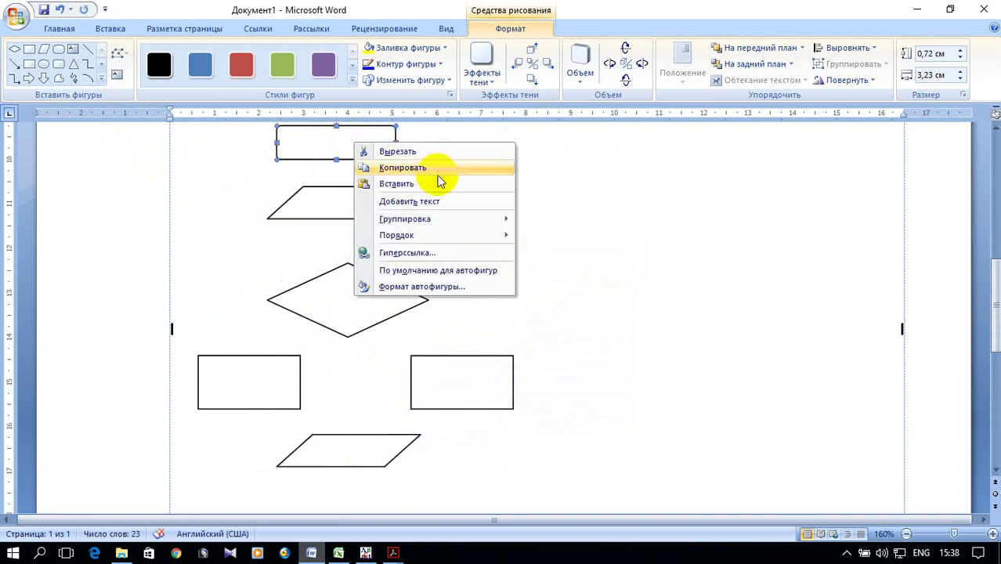
{"action": "left_click", "coordinate": [437, 174]}
{"action": "right_click", "coordinate": [494, 190]}
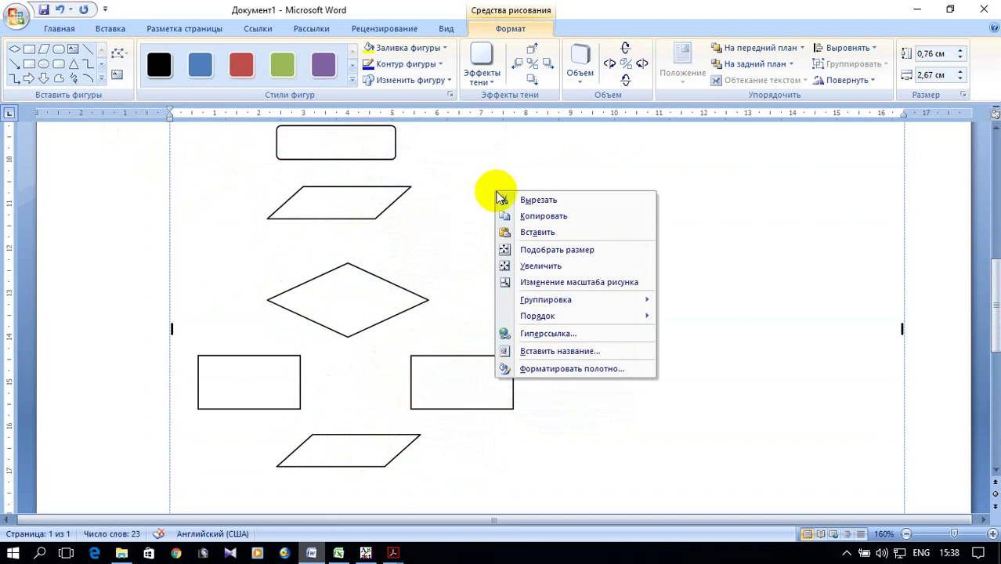
{"action": "left_click", "coordinate": [539, 233]}
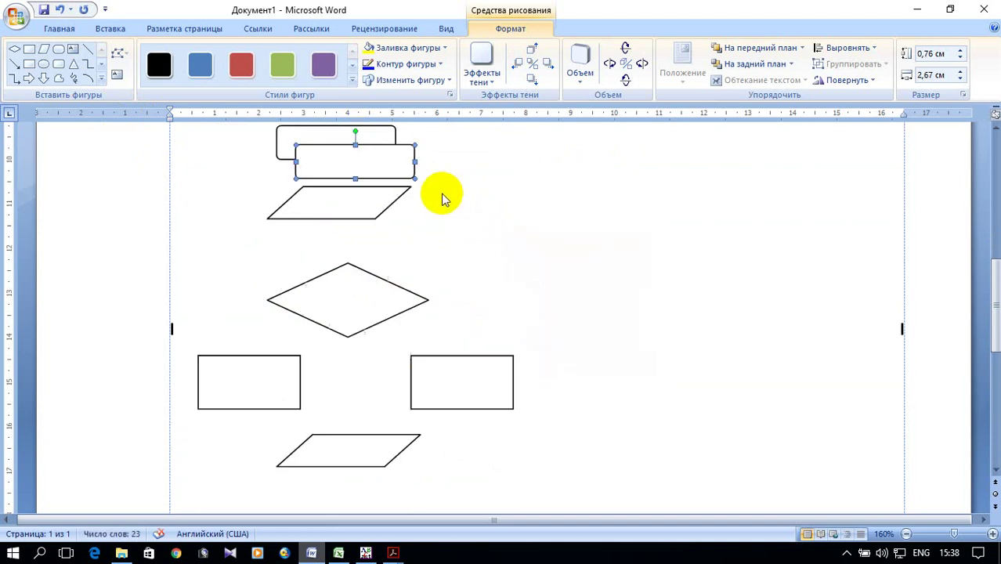
{"action": "left_click_drag", "start_coordinate": [390, 257], "coordinate": [345, 499]}
{"action": "scroll", "coordinate": [431, 439], "scroll_direction": "down", "scroll_amount": 1}
{"action": "left_click_drag", "start_coordinate": [333, 444], "coordinate": [354, 459]}
{"action": "scroll", "coordinate": [398, 319], "scroll_direction": "up", "scroll_amount": 2}
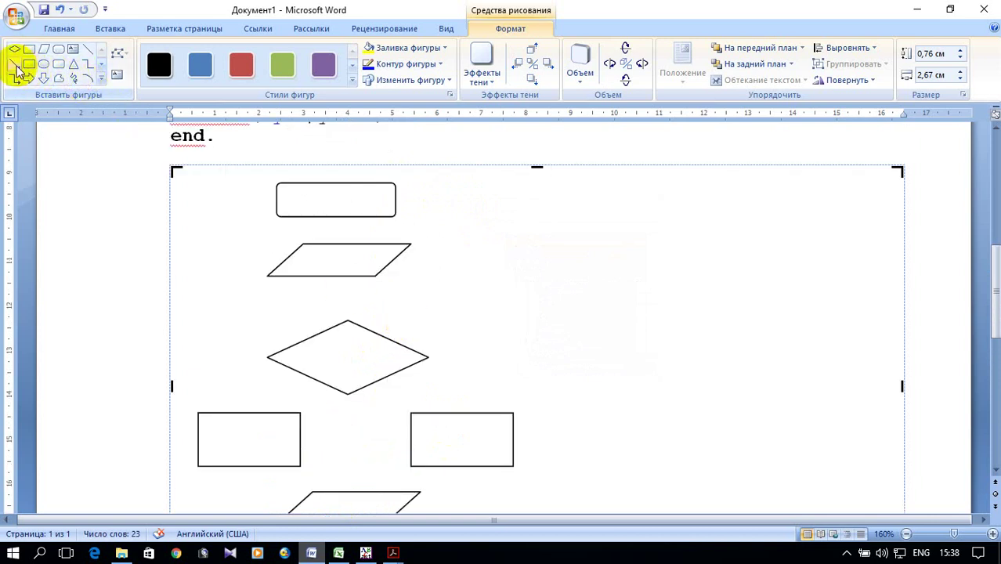
Step: Draw arrows from the start block to the parallelogram and from the parallelogram to the diamond
{"action": "left_click_drag", "start_coordinate": [335, 217], "coordinate": [358, 243]}
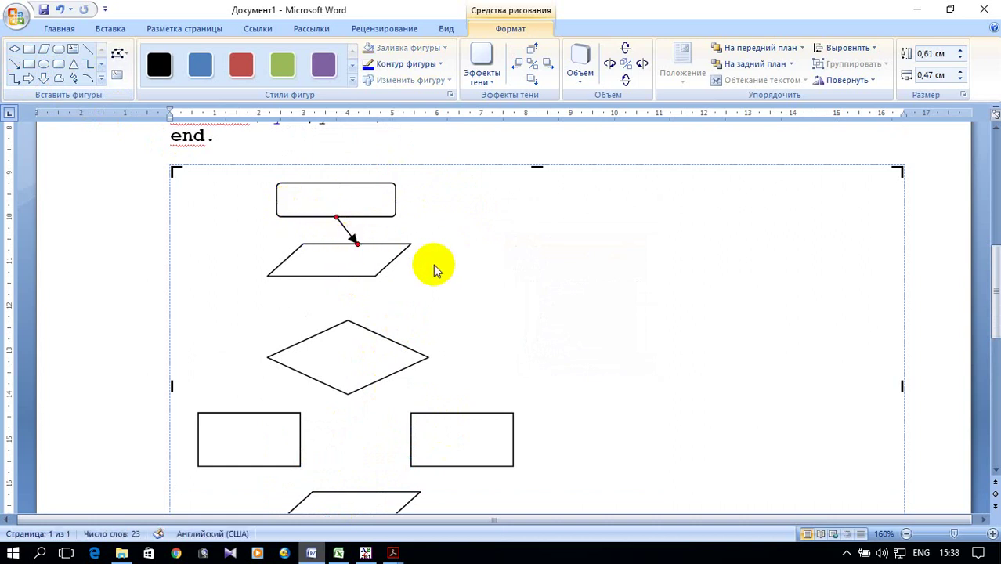
{"action": "left_click", "coordinate": [14, 65]}
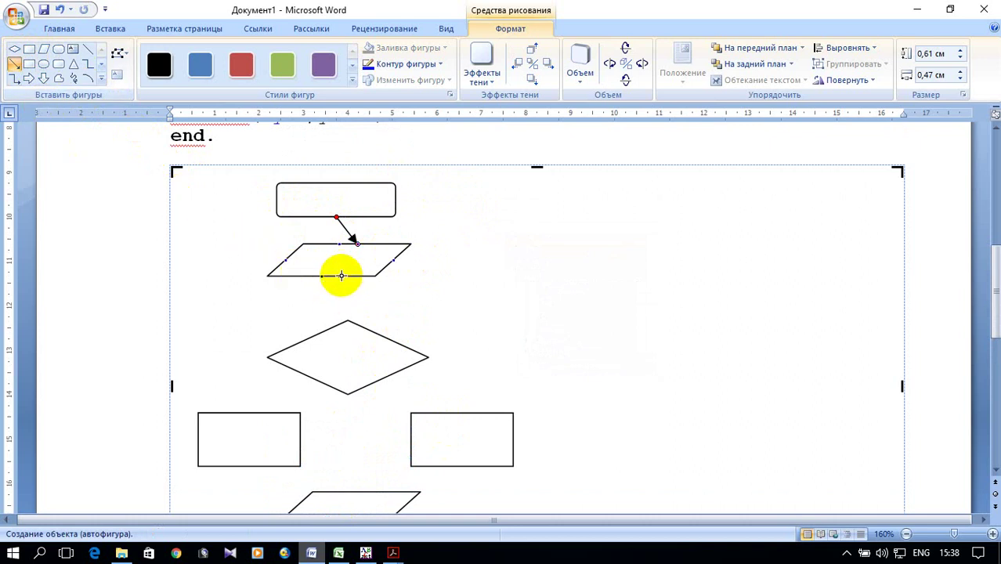
{"action": "left_click_drag", "start_coordinate": [341, 277], "coordinate": [348, 320]}
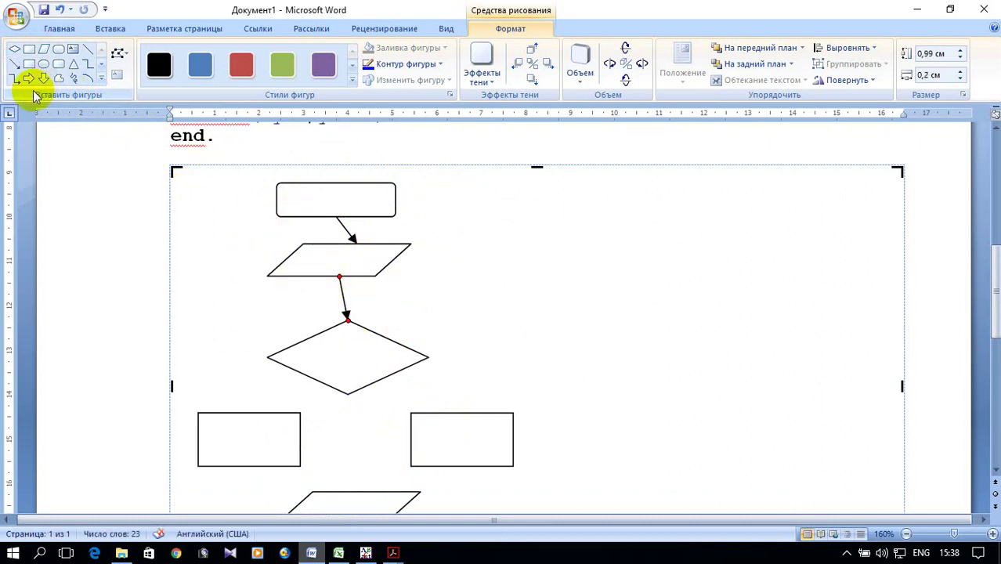
Step: Connect the diamond's left and right points to the two rectangles with elbow arrows
{"action": "left_click", "coordinate": [14, 79]}
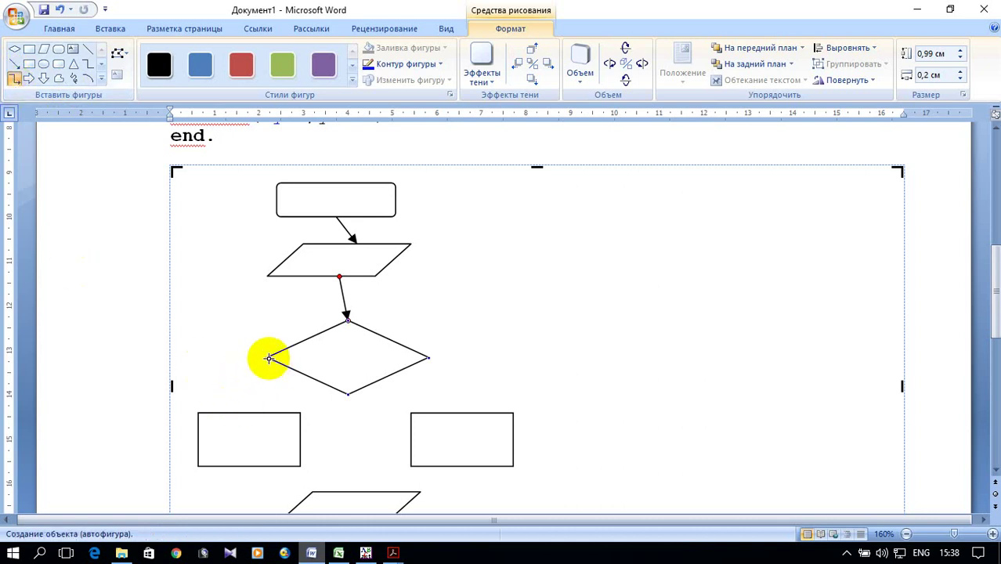
{"action": "left_click", "coordinate": [108, 30]}
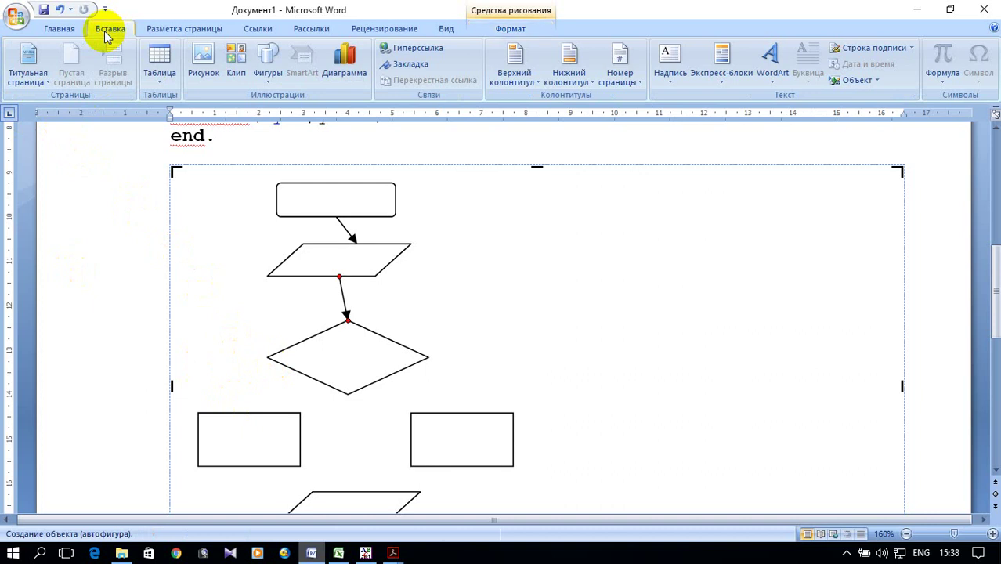
{"action": "left_click", "coordinate": [267, 72]}
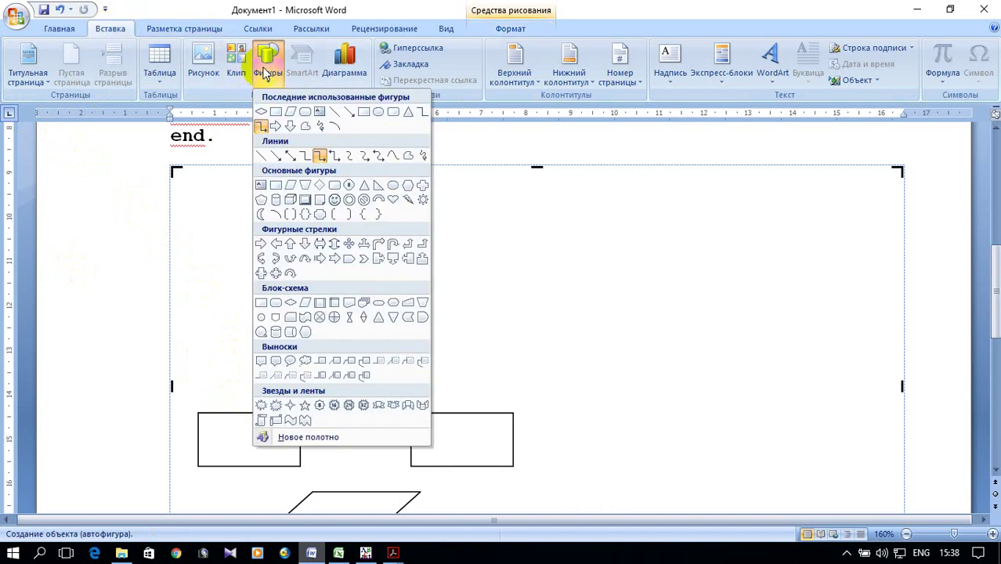
{"action": "left_click", "coordinate": [320, 156]}
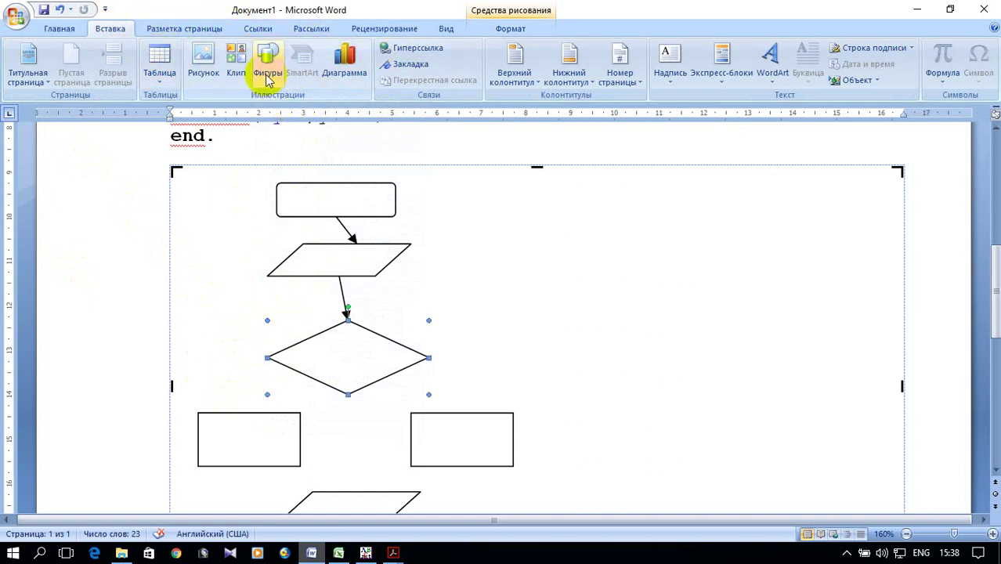
{"action": "left_click", "coordinate": [266, 74]}
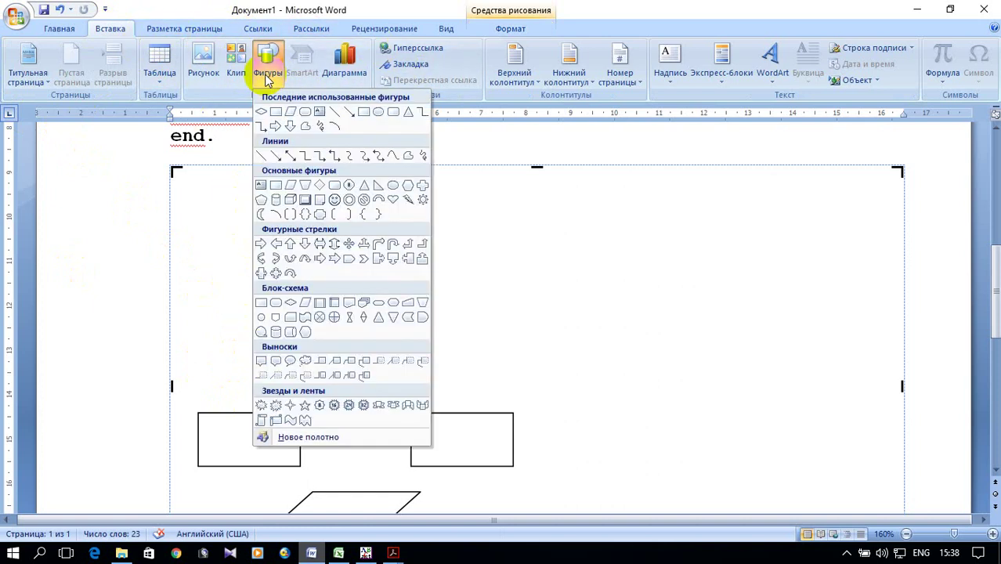
{"action": "left_click", "coordinate": [323, 157]}
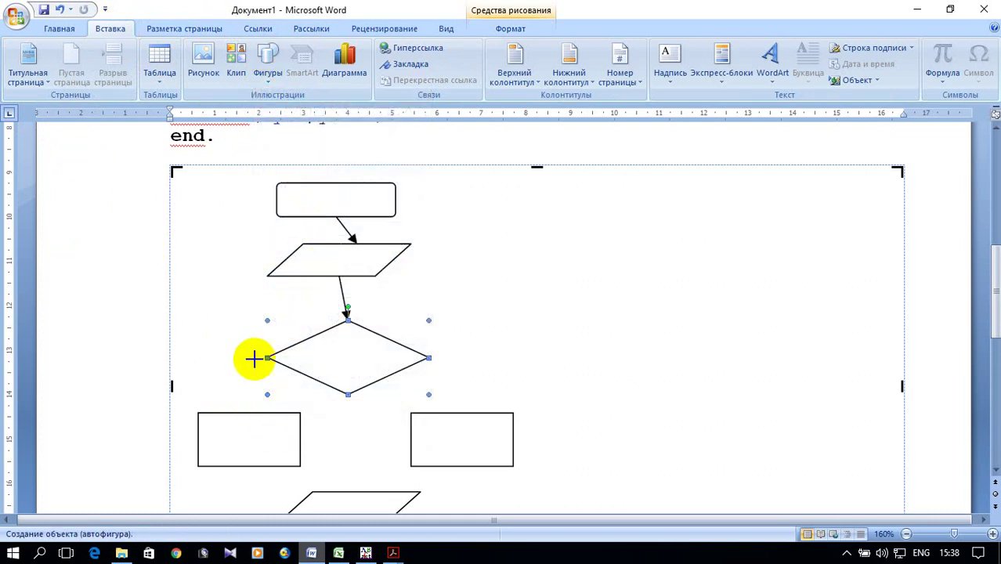
{"action": "mouse_move", "coordinate": [268, 358]}
{"action": "left_mouse_down"}
{"action": "mouse_move", "coordinate": [227, 396]}
{"action": "mouse_move", "coordinate": [249, 412]}
{"action": "left_mouse_up"}
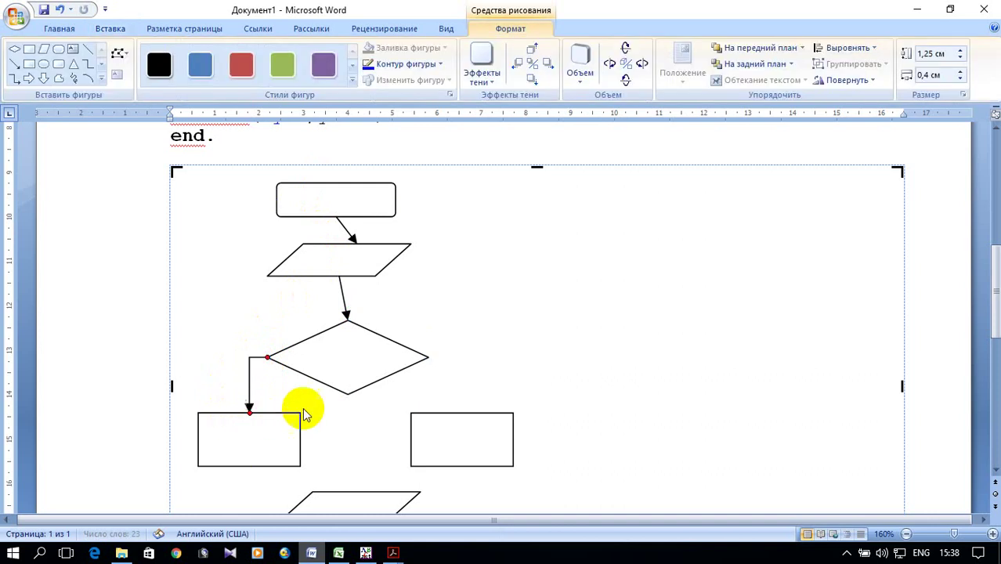
{"action": "left_click", "coordinate": [12, 80]}
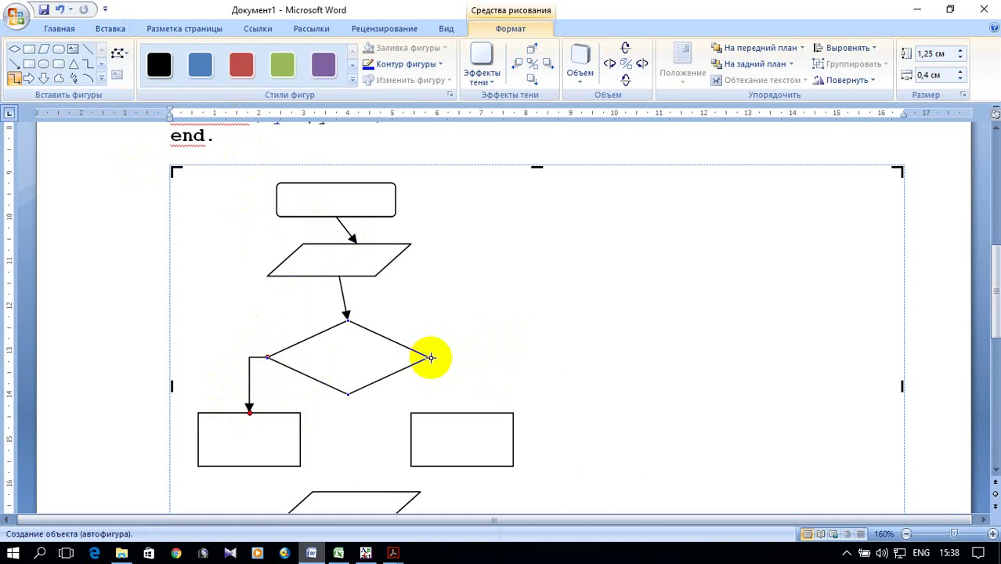
{"action": "mouse_move", "coordinate": [431, 358]}
{"action": "left_mouse_down"}
{"action": "mouse_move", "coordinate": [469, 403]}
{"action": "mouse_move", "coordinate": [463, 413]}
{"action": "left_mouse_up"}
Step: Connect the bottoms of both rectangles to the lower parallelogram with elbow arrows
{"action": "scroll", "coordinate": [548, 345], "scroll_direction": "down", "scroll_amount": 3}
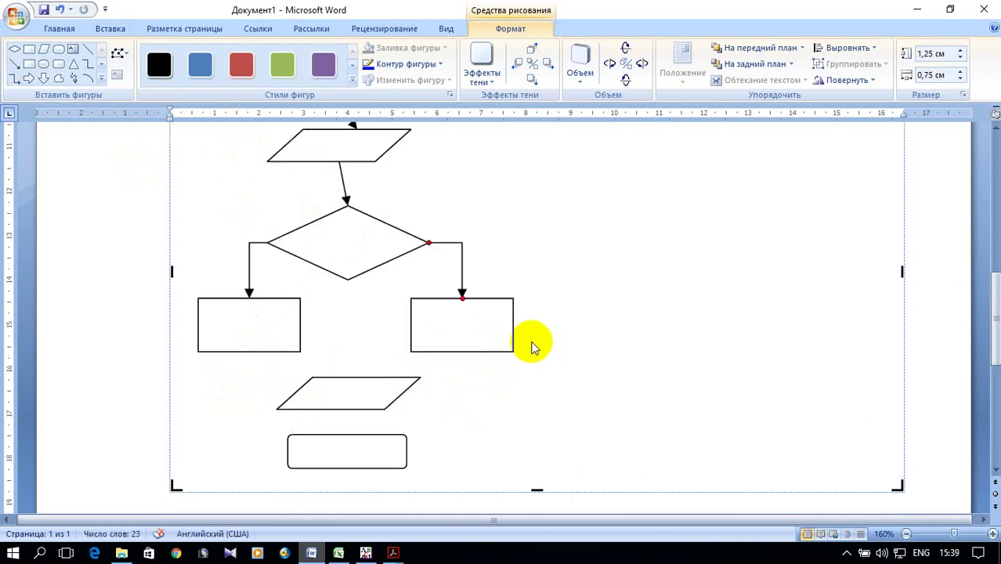
{"action": "left_click", "coordinate": [12, 79]}
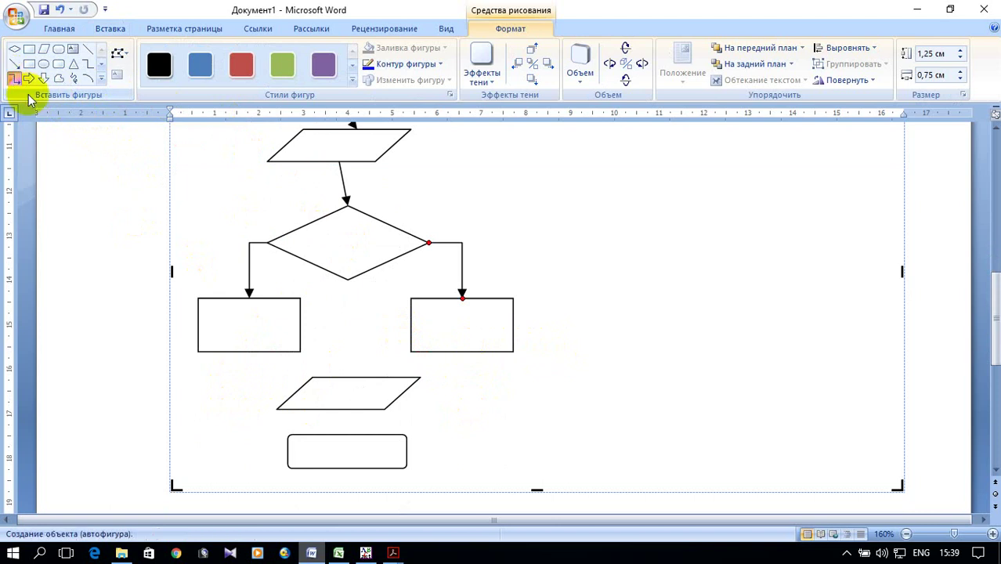
{"action": "left_click_drag", "start_coordinate": [249, 353], "coordinate": [294, 393]}
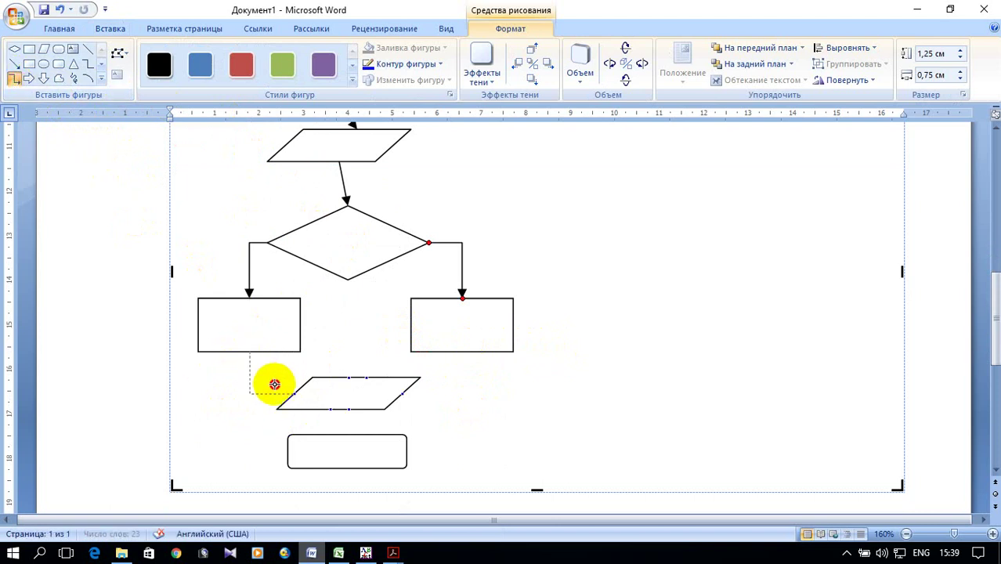
{"action": "left_click", "coordinate": [12, 79]}
{"action": "left_click_drag", "start_coordinate": [463, 351], "coordinate": [405, 393]}
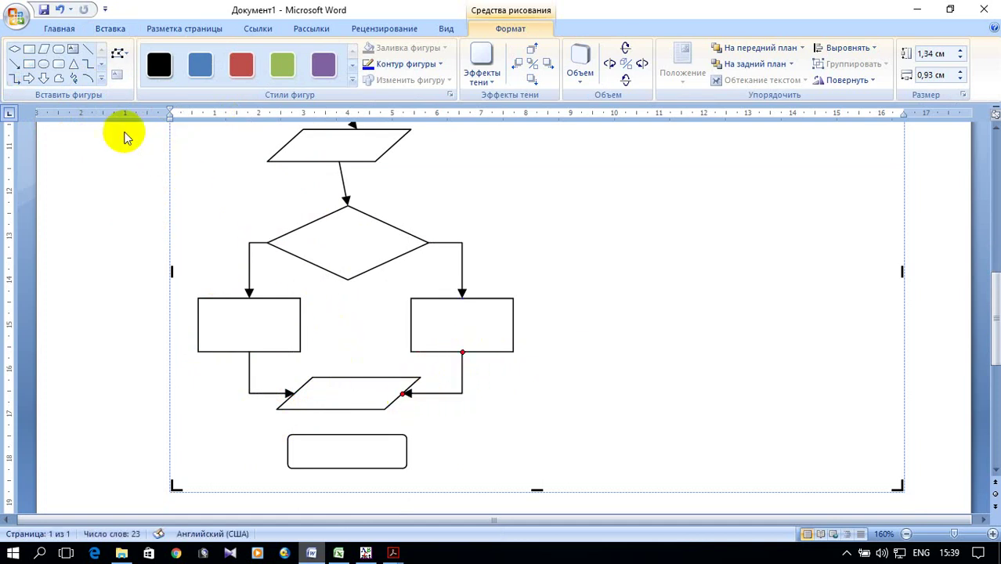
Step: Draw a straight arrow from the lower parallelogram down to the end block
{"action": "left_click", "coordinate": [15, 63]}
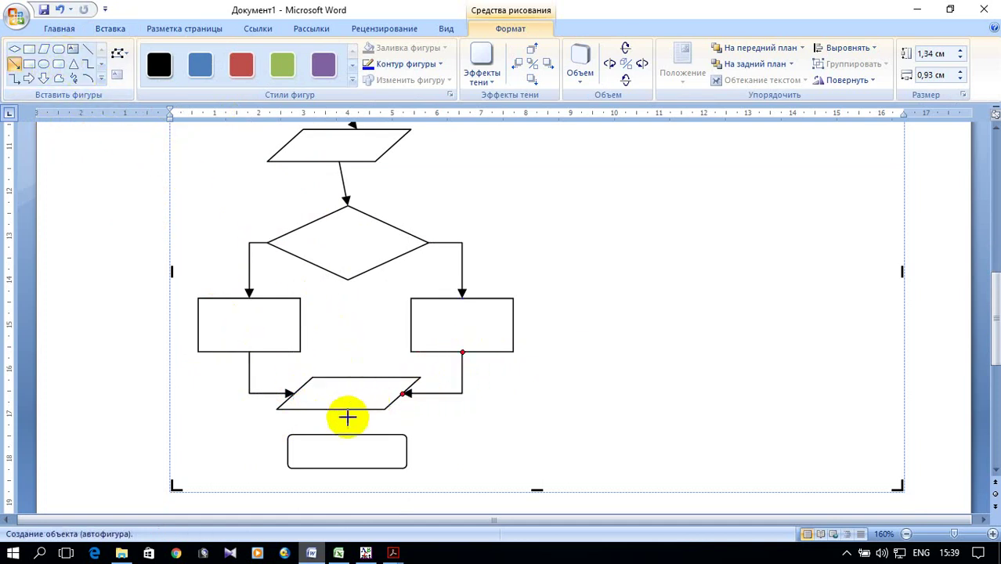
{"action": "left_click_drag", "start_coordinate": [350, 411], "coordinate": [347, 435]}
{"action": "scroll", "coordinate": [513, 462], "scroll_direction": "up", "scroll_amount": 3}
{"action": "scroll", "coordinate": [505, 416], "scroll_direction": "down", "scroll_amount": 3}
{"action": "scroll", "coordinate": [496, 418], "scroll_direction": "up", "scroll_amount": 3}
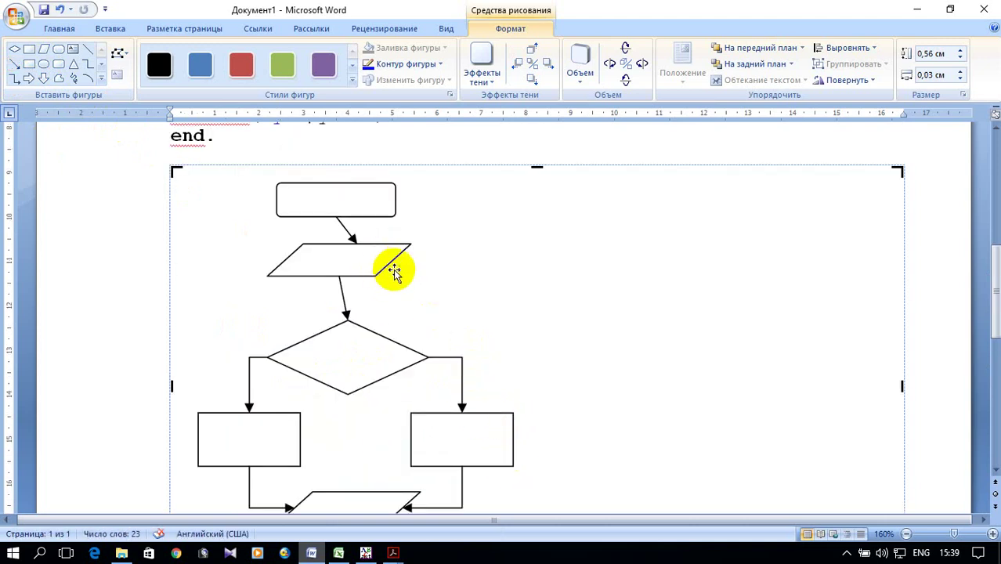
Step: Label the start block начало and the input parallelogram x
{"action": "scroll", "coordinate": [347, 250], "scroll_direction": "up", "scroll_amount": 3}
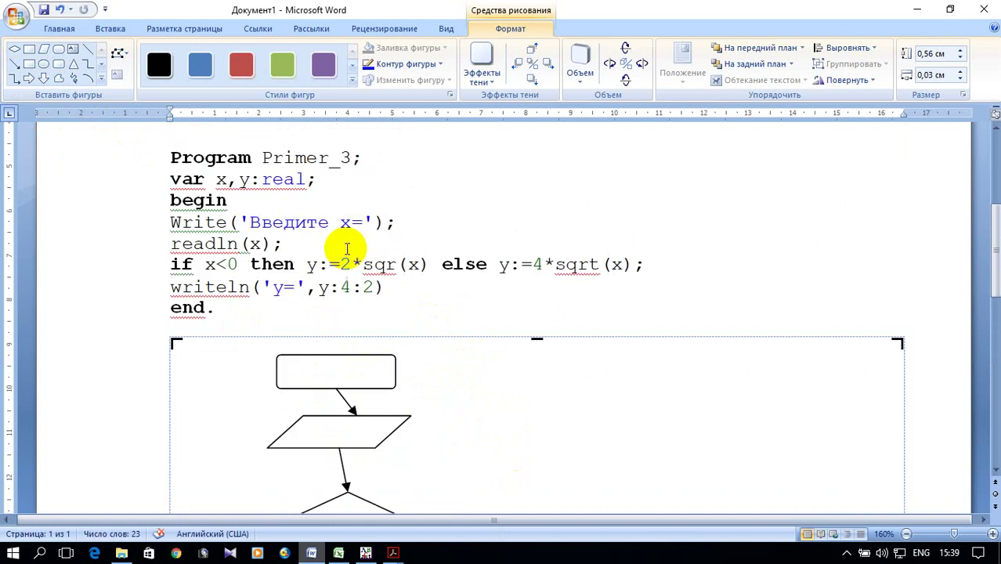
{"action": "right_click", "coordinate": [334, 370]}
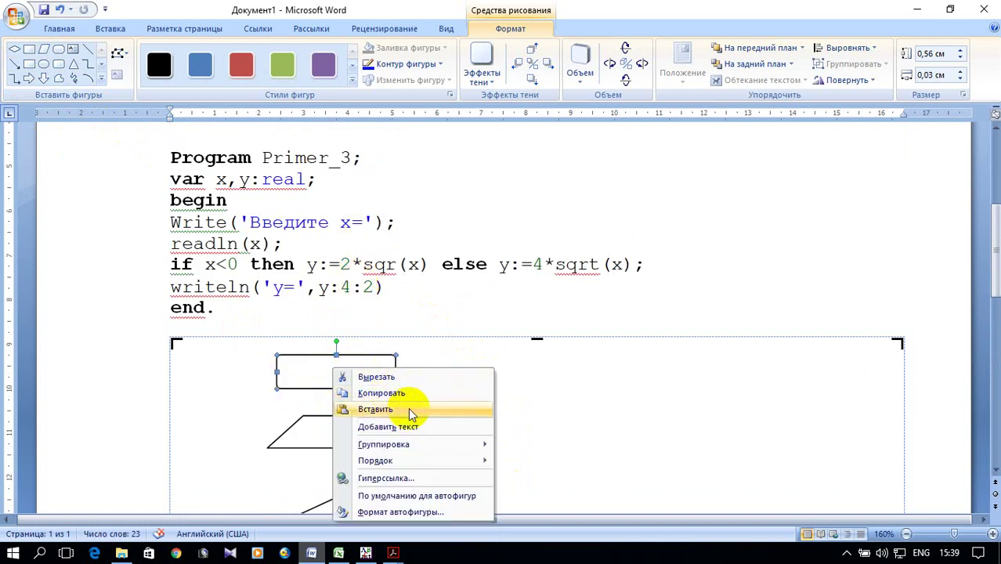
{"action": "left_click", "coordinate": [407, 429]}
{"action": "type", "text": "начало"}
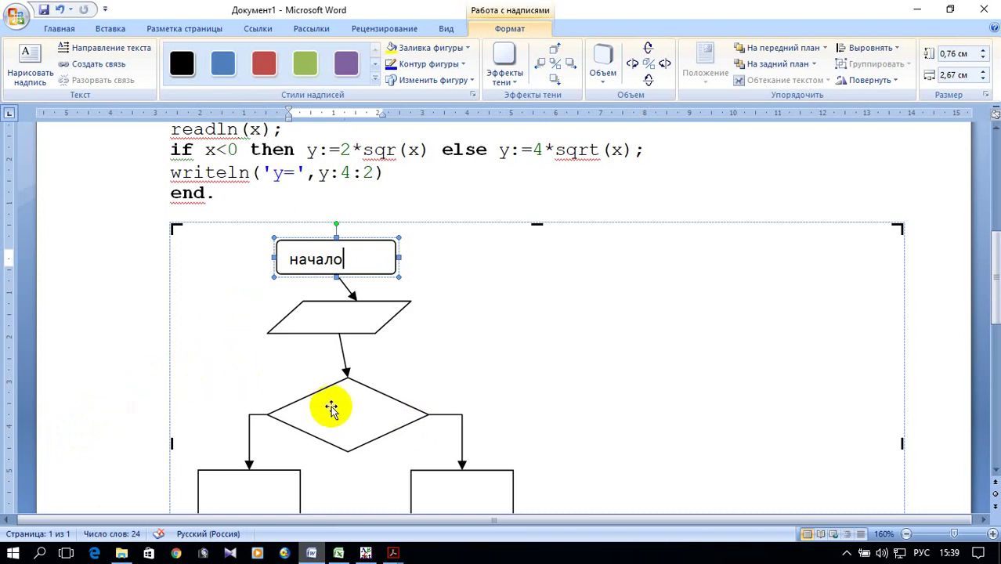
{"action": "left_click", "coordinate": [327, 318]}
{"action": "right_click", "coordinate": [327, 319]}
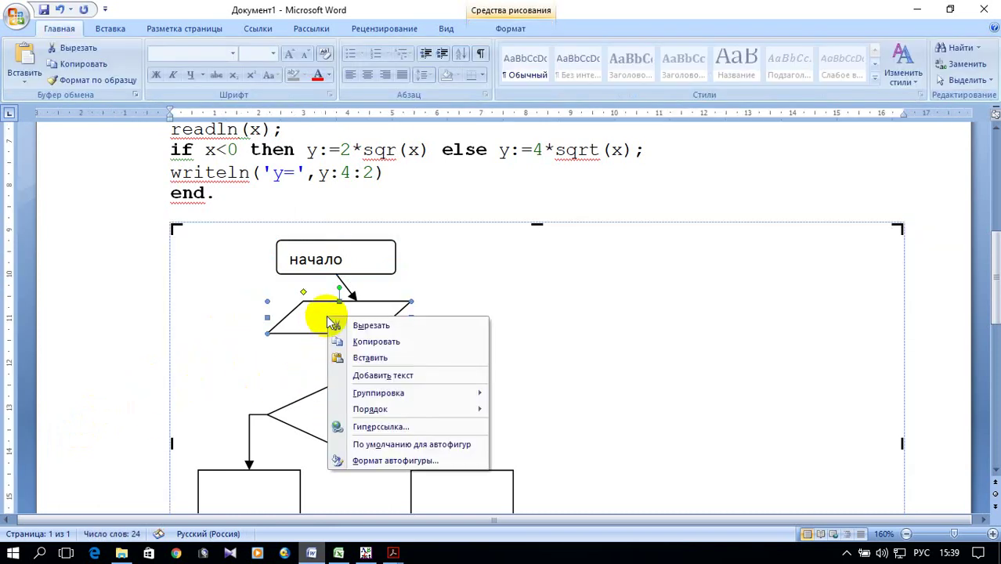
{"action": "left_click", "coordinate": [383, 376]}
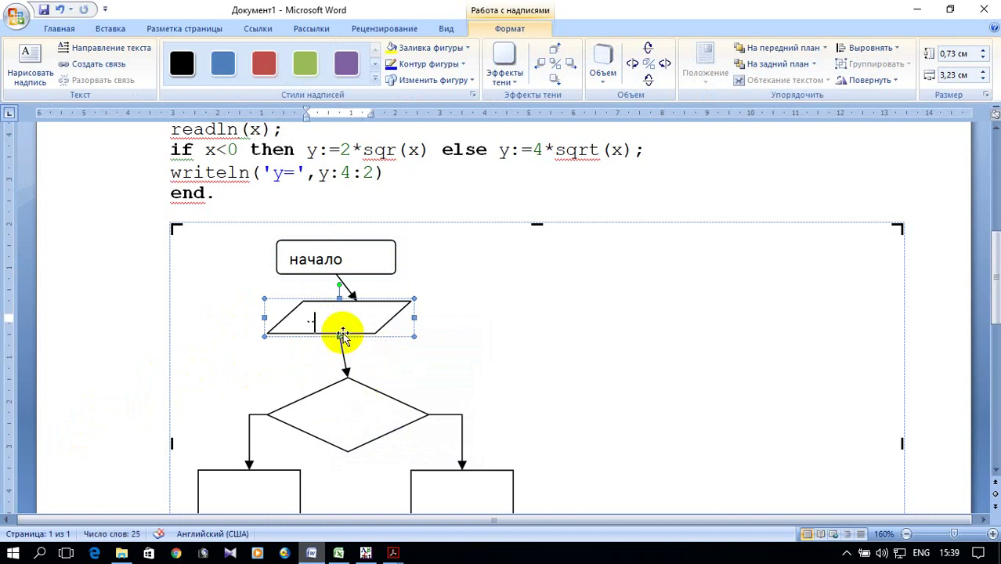
{"action": "left_click", "coordinate": [462, 354]}
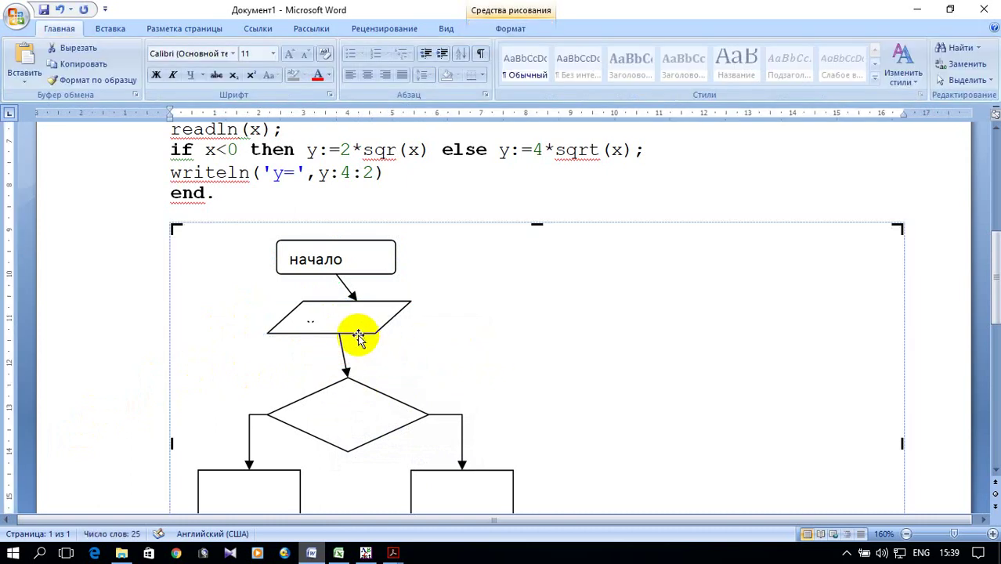
{"action": "left_click", "coordinate": [355, 334]}
{"action": "double_click", "coordinate": [342, 337]}
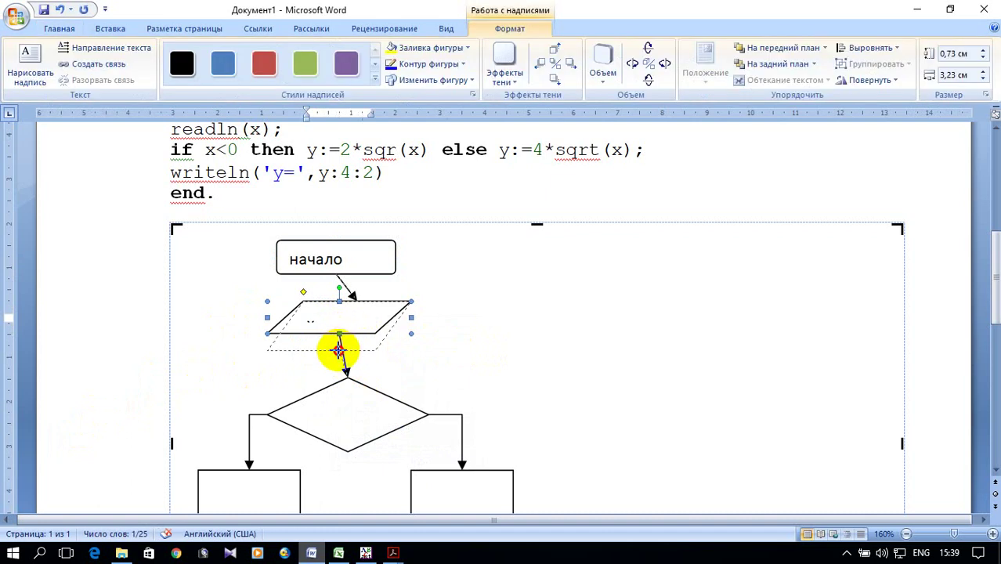
{"action": "type", "text": "x"}
{"action": "left_click", "coordinate": [458, 320]}
Step: Add the condition X<0 as text inside the decision diamond
{"action": "scroll", "coordinate": [492, 309], "scroll_direction": "down", "scroll_amount": 1}
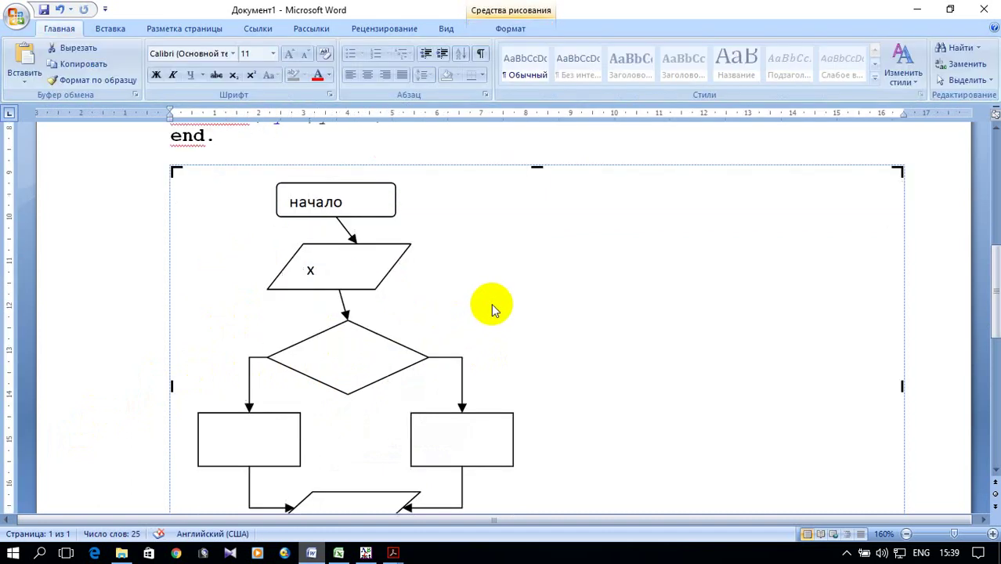
{"action": "left_click", "coordinate": [342, 362]}
{"action": "right_click", "coordinate": [342, 366]}
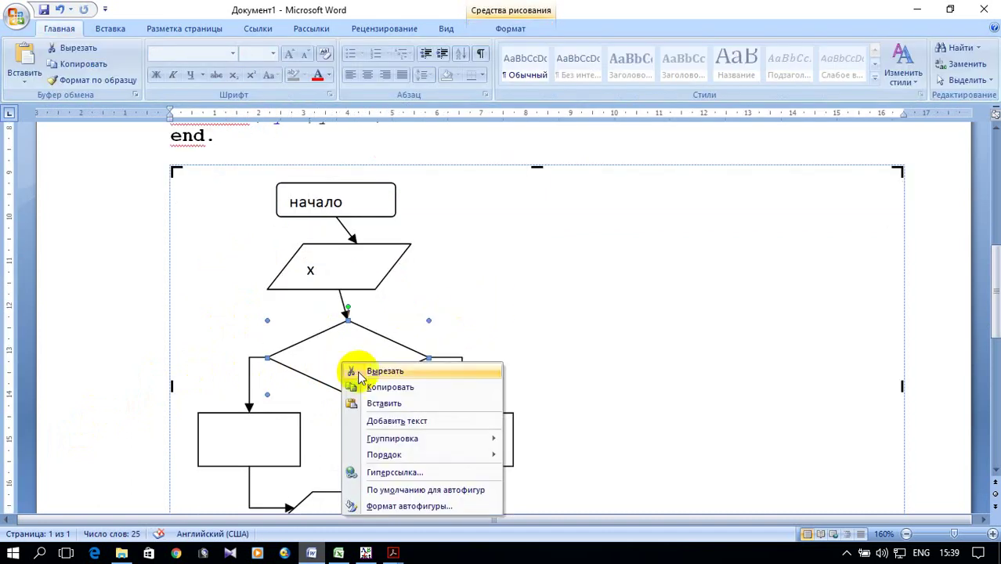
{"action": "left_click", "coordinate": [402, 422]}
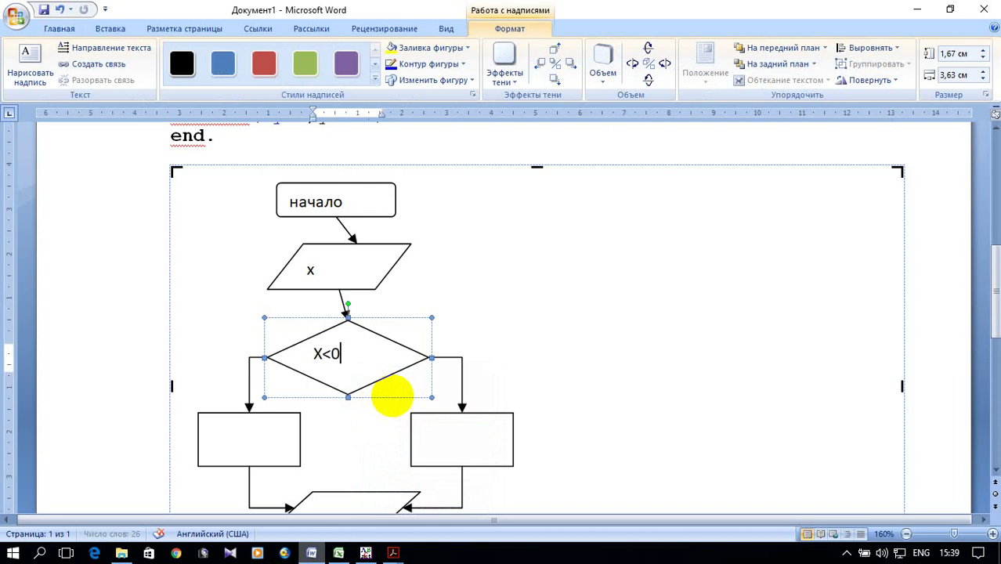
Step: Copy the then-branch assignment y:=2*sqr(x) from the Pascal code
{"action": "scroll", "coordinate": [488, 340], "scroll_direction": "down", "scroll_amount": 3}
{"action": "scroll", "coordinate": [467, 351], "scroll_direction": "up", "scroll_amount": 1}
{"action": "scroll", "coordinate": [472, 356], "scroll_direction": "up", "scroll_amount": 5}
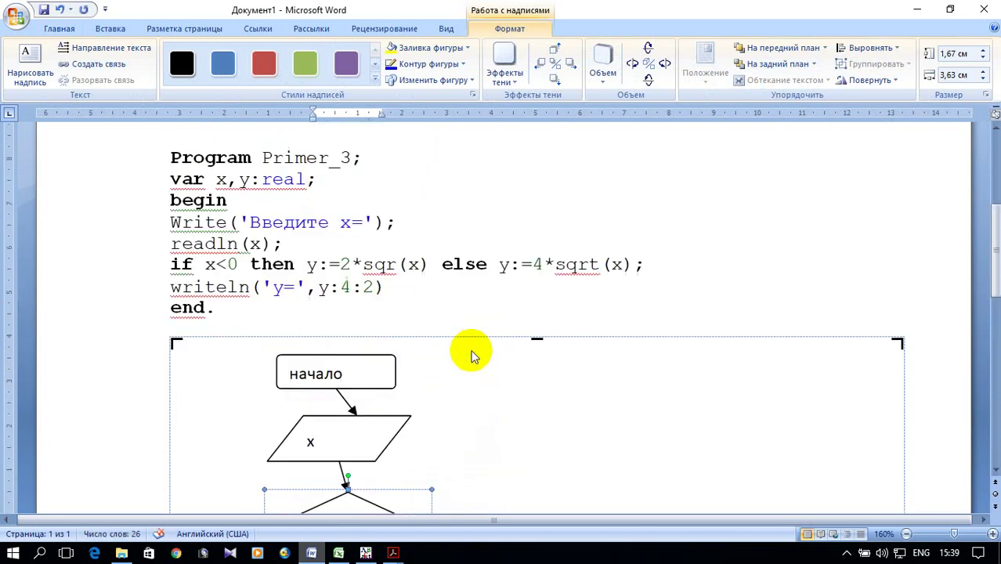
{"action": "mouse_move", "coordinate": [307, 264]}
{"action": "left_mouse_down"}
{"action": "mouse_move", "coordinate": [441, 279]}
{"action": "mouse_move", "coordinate": [424, 264]}
{"action": "left_mouse_up"}
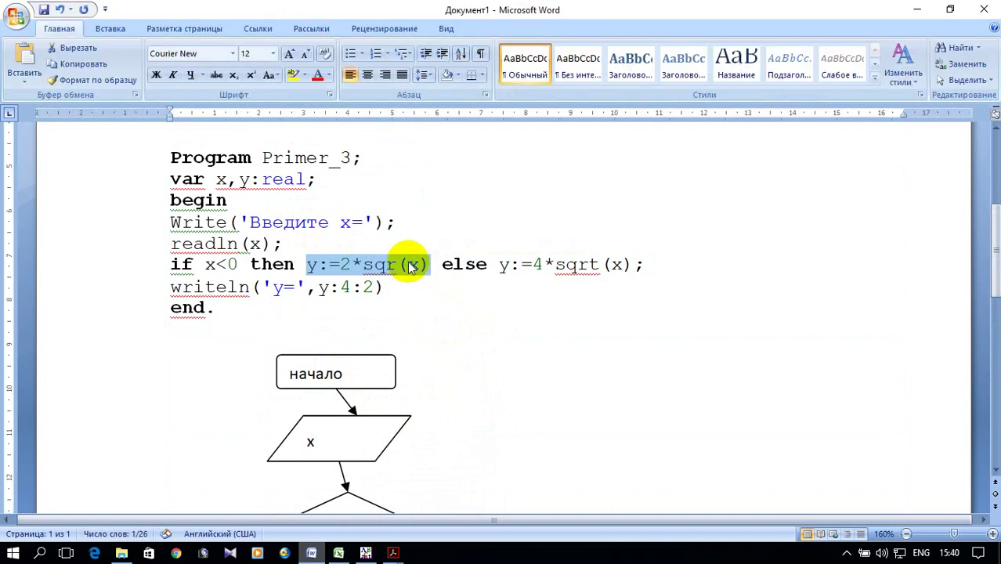
{"action": "right_click", "coordinate": [414, 268]}
{"action": "left_click", "coordinate": [501, 287]}
Step: Paste y:=2*sqr(x) into the left branch box and widen the box to fit
{"action": "scroll", "coordinate": [431, 280], "scroll_direction": "down", "scroll_amount": 3}
{"action": "scroll", "coordinate": [431, 280], "scroll_direction": "down", "scroll_amount": 2}
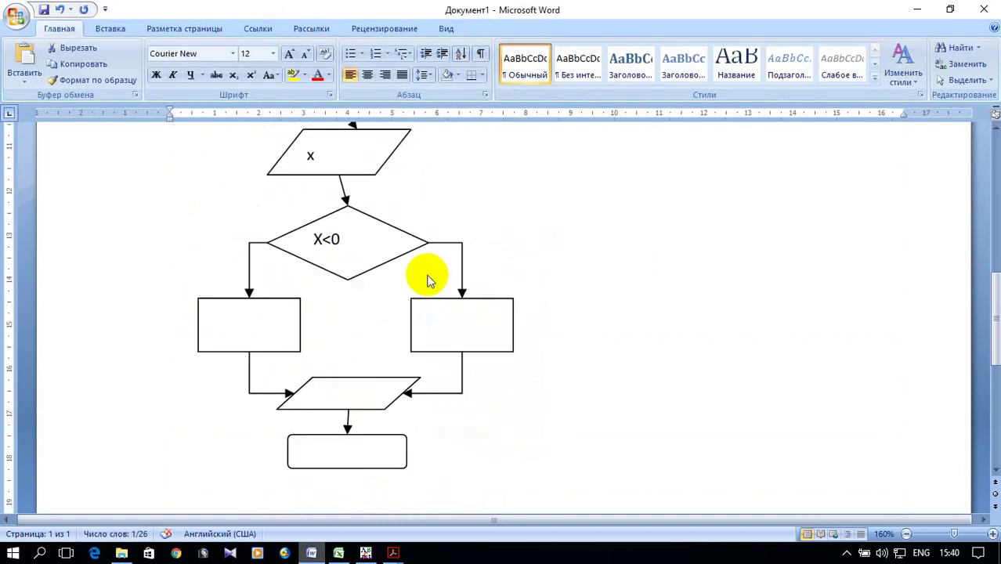
{"action": "left_click", "coordinate": [253, 339]}
{"action": "right_click", "coordinate": [249, 329]}
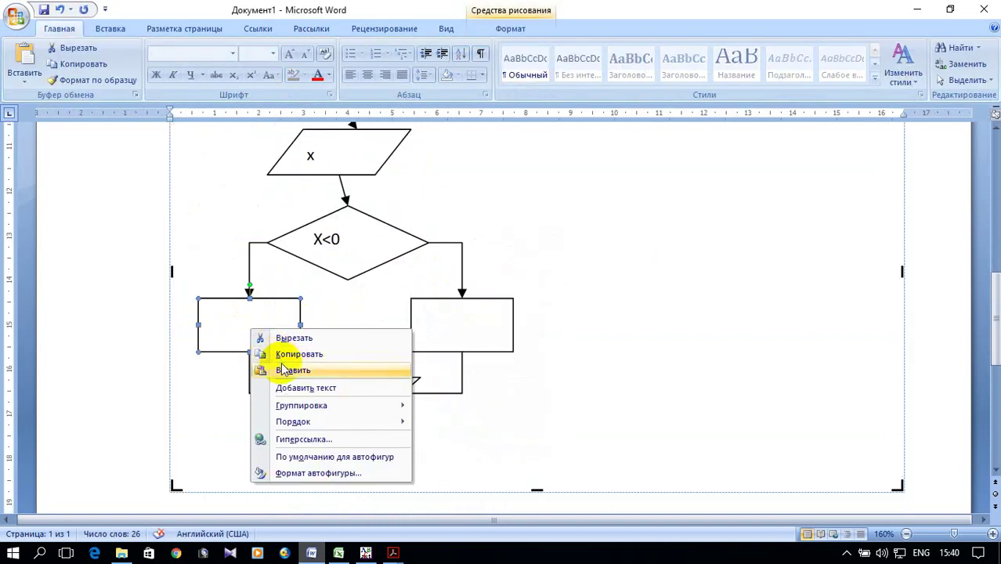
{"action": "left_click", "coordinate": [300, 388]}
{"action": "right_click", "coordinate": [260, 332]}
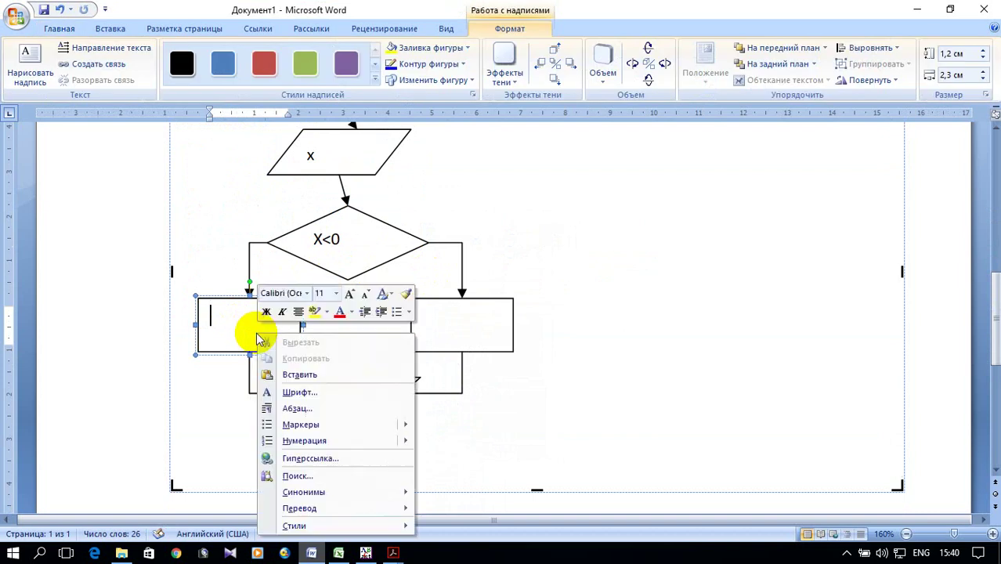
{"action": "left_click", "coordinate": [300, 375]}
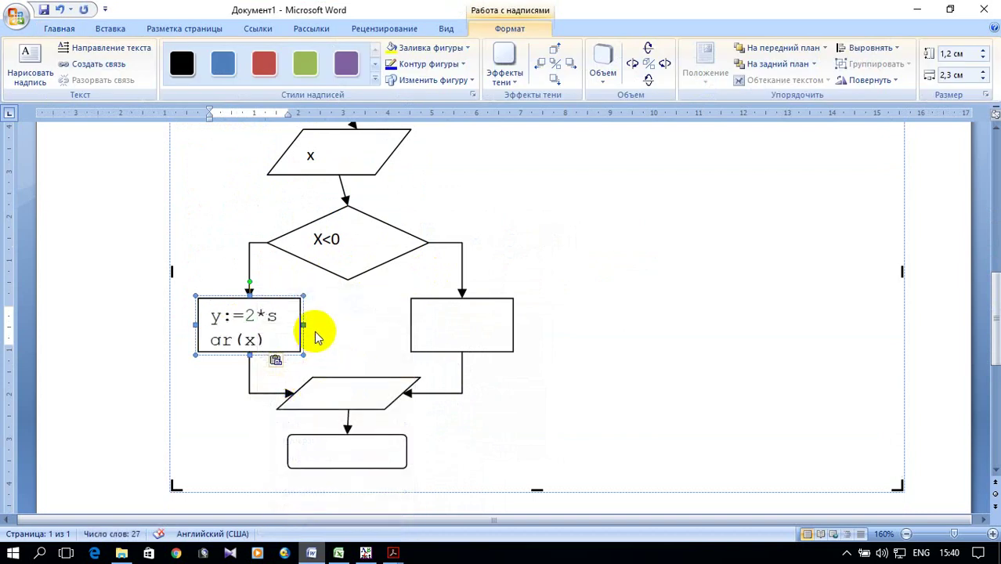
{"action": "left_click_drag", "start_coordinate": [302, 328], "coordinate": [352, 323]}
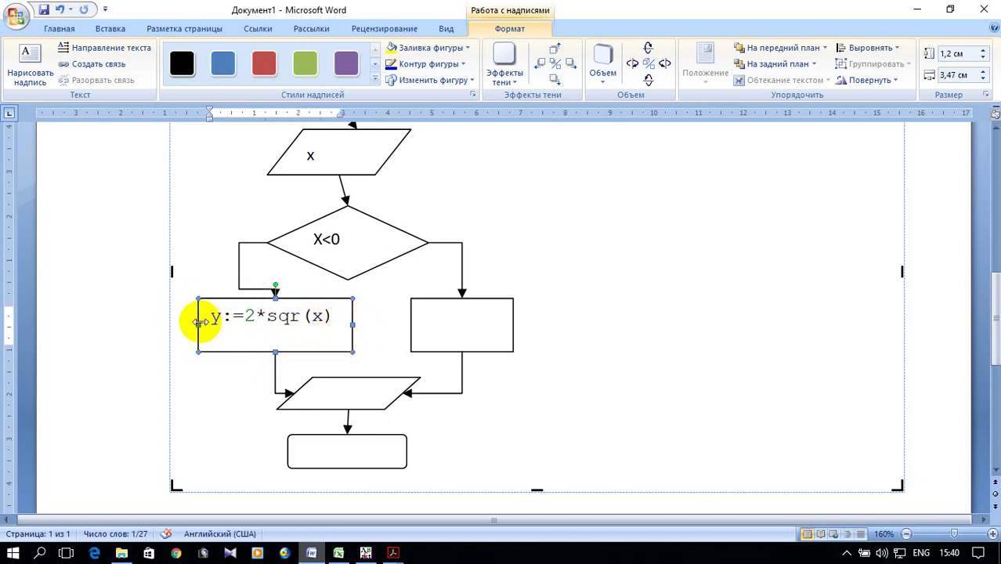
{"action": "left_click_drag", "start_coordinate": [188, 326], "coordinate": [191, 324]}
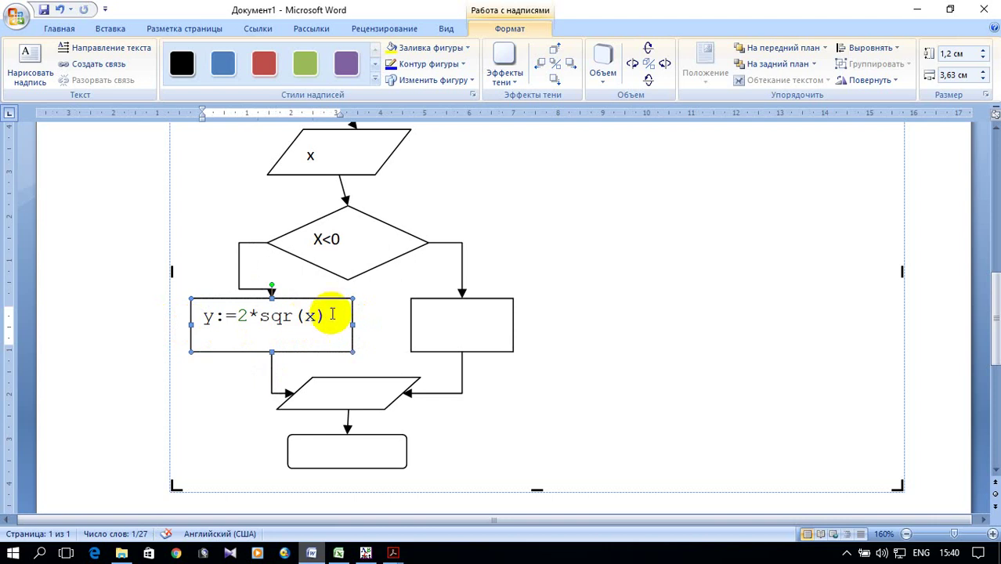
Step: Place the cursor at the start of the else-branch assignment in the code
{"action": "scroll", "coordinate": [329, 313], "scroll_direction": "up", "scroll_amount": 1}
{"action": "scroll", "coordinate": [331, 308], "scroll_direction": "up", "scroll_amount": 3}
{"action": "double_click", "coordinate": [502, 208]}
{"action": "left_click", "coordinate": [499, 209]}
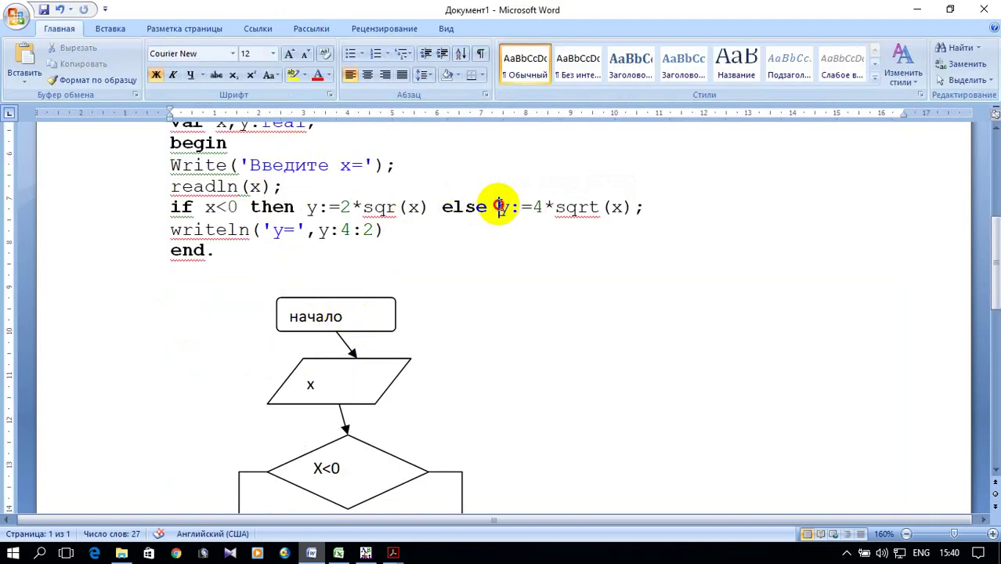
Step: Copy y:=4*sqrt(x) from the code into the right branch box and widen it
{"action": "left_click_drag", "start_coordinate": [499, 208], "coordinate": [611, 212]}
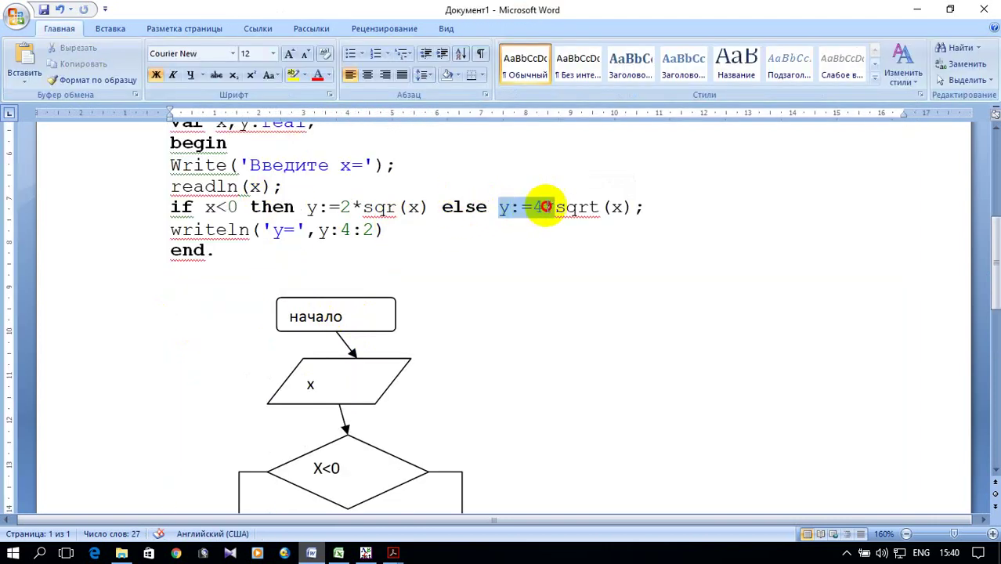
{"action": "right_click", "coordinate": [608, 210]}
{"action": "left_click", "coordinate": [641, 234]}
{"action": "scroll", "coordinate": [615, 230], "scroll_direction": "down", "scroll_amount": 3}
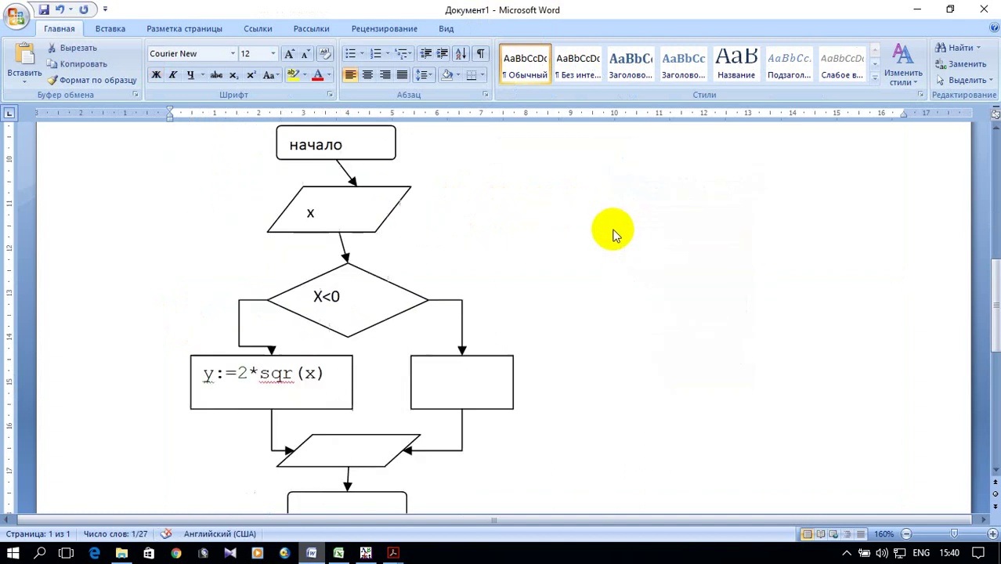
{"action": "scroll", "coordinate": [581, 235], "scroll_direction": "down", "scroll_amount": 2}
{"action": "left_click", "coordinate": [464, 271]}
{"action": "right_click", "coordinate": [465, 272]}
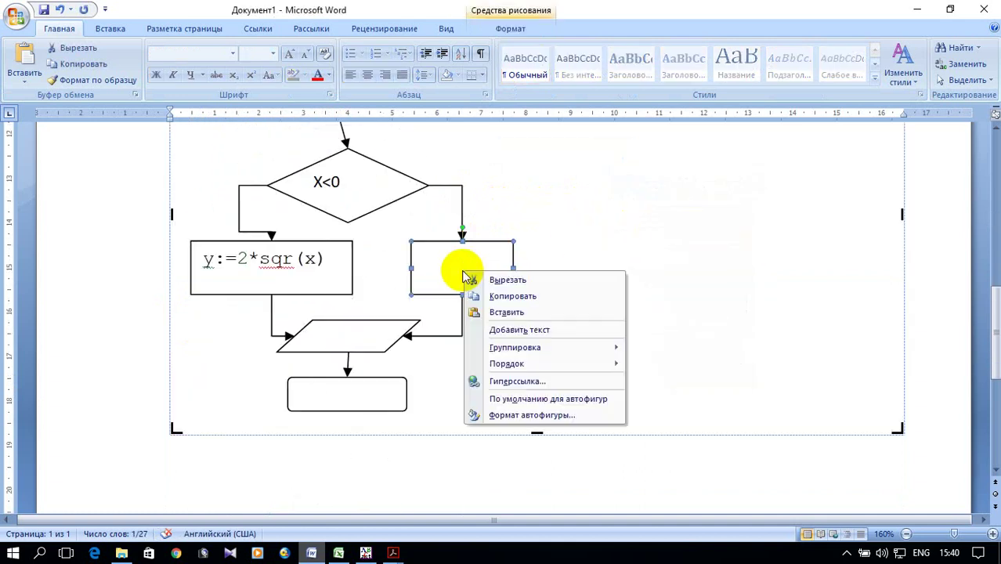
{"action": "left_click", "coordinate": [560, 327]}
{"action": "right_click", "coordinate": [472, 266]}
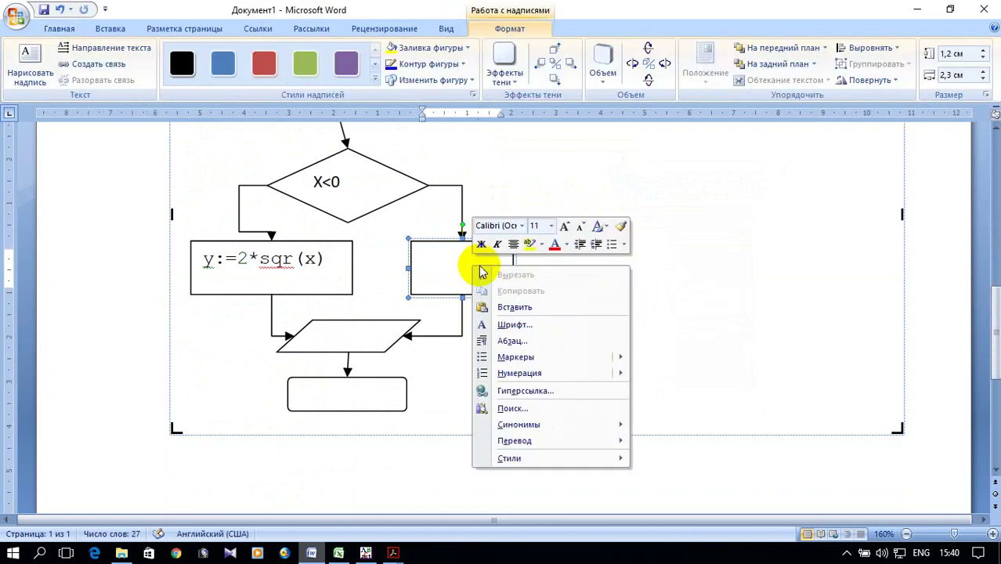
{"action": "left_click", "coordinate": [515, 307]}
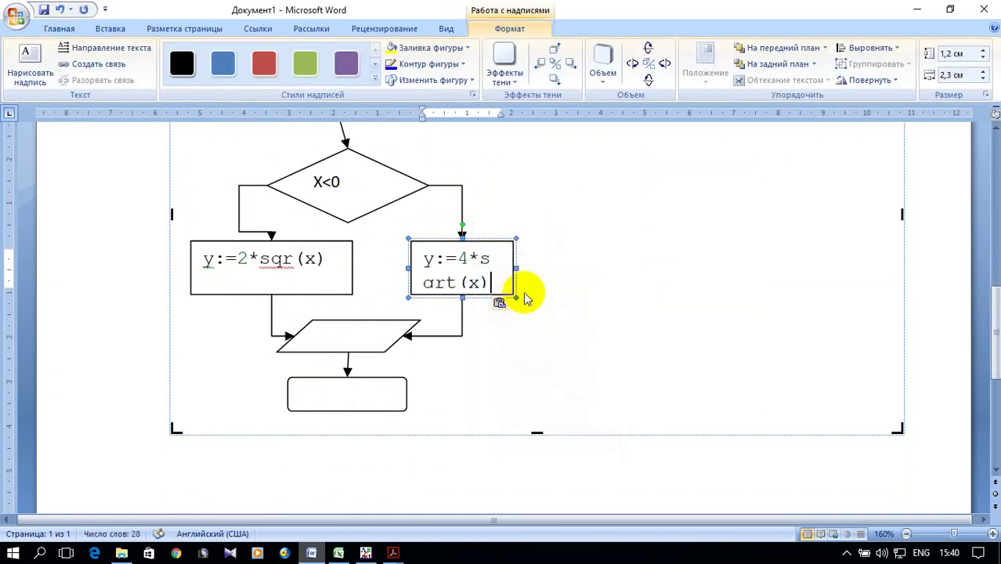
{"action": "left_click_drag", "start_coordinate": [513, 267], "coordinate": [602, 268]}
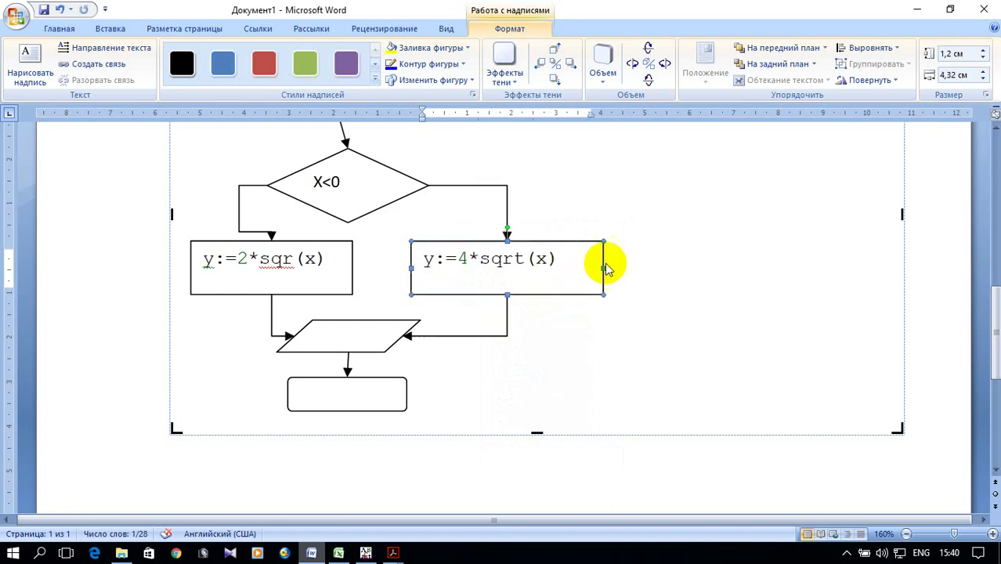
Step: Label the output parallelogram y and adjust its size and position
{"action": "left_click", "coordinate": [352, 337]}
{"action": "right_click", "coordinate": [353, 336]}
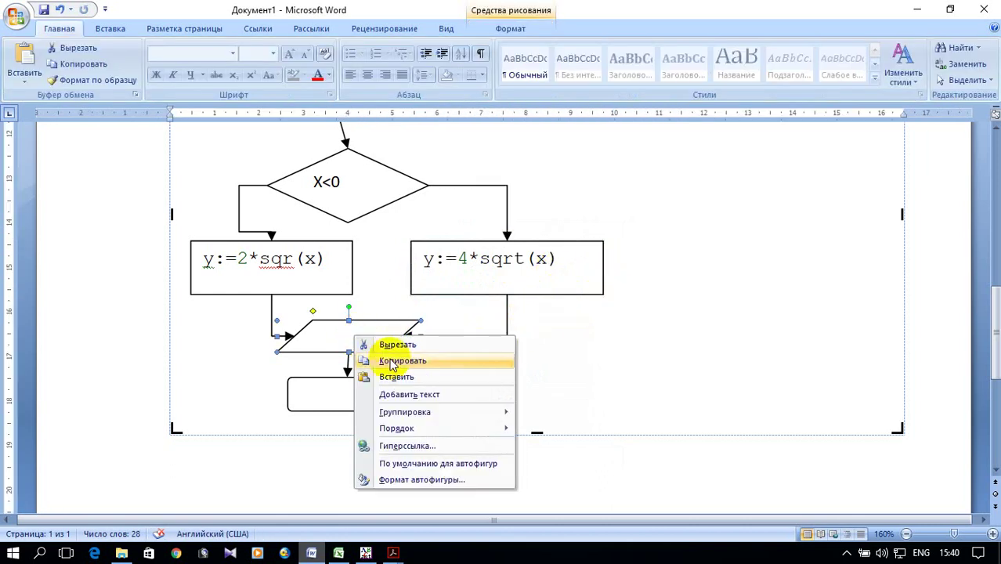
{"action": "left_click", "coordinate": [422, 395]}
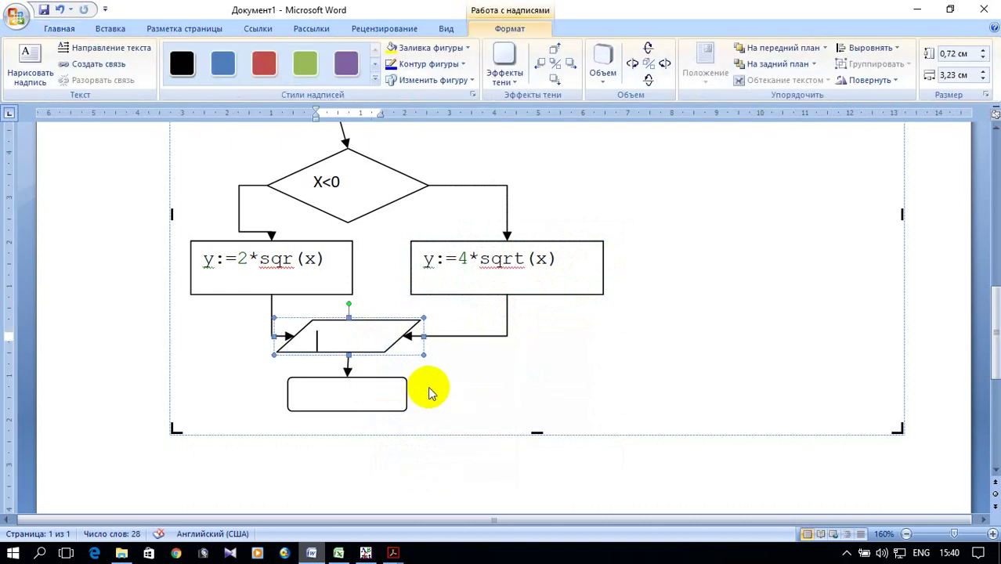
{"action": "left_click", "coordinate": [349, 336]}
{"action": "type", "text": ".."}
{"action": "left_click", "coordinate": [480, 344]}
{"action": "scroll", "coordinate": [462, 314], "scroll_direction": "down", "scroll_amount": 1}
{"action": "left_click", "coordinate": [363, 296]}
{"action": "type", "text": "v"}
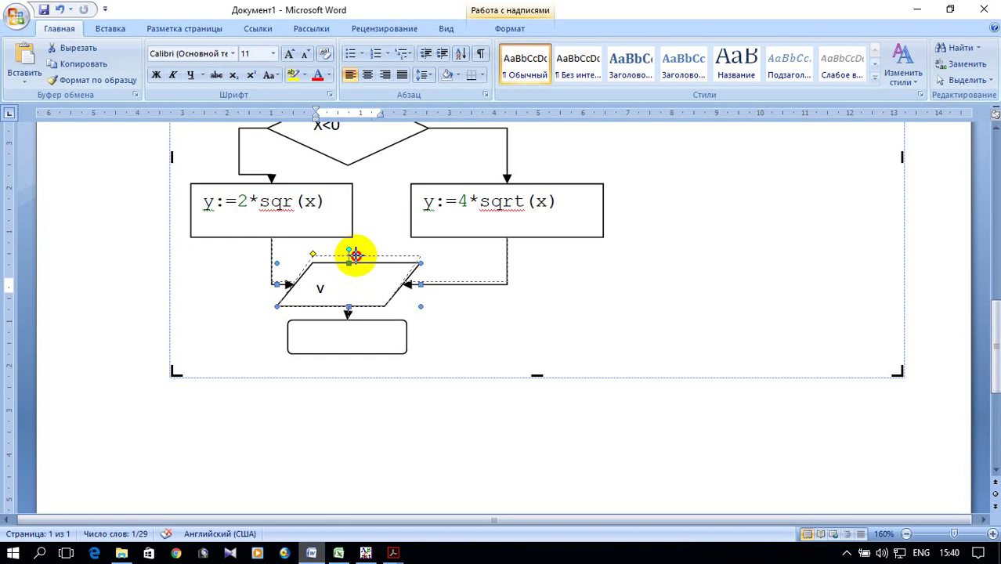
{"action": "left_click_drag", "start_coordinate": [357, 251], "coordinate": [395, 259]}
Step: Label the bottom end block конец
{"action": "left_click", "coordinate": [368, 335]}
{"action": "right_click", "coordinate": [370, 337]}
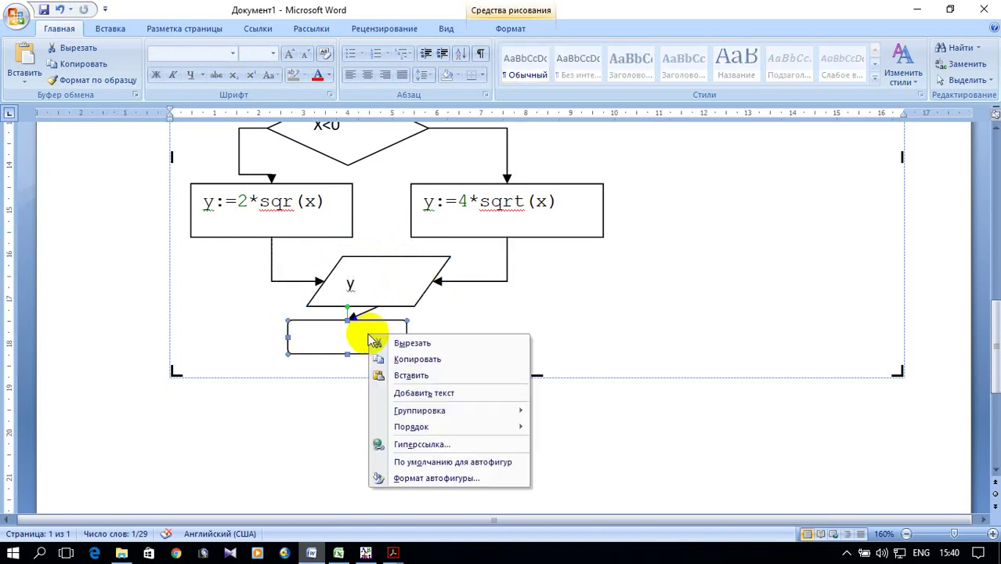
{"action": "left_click", "coordinate": [430, 393]}
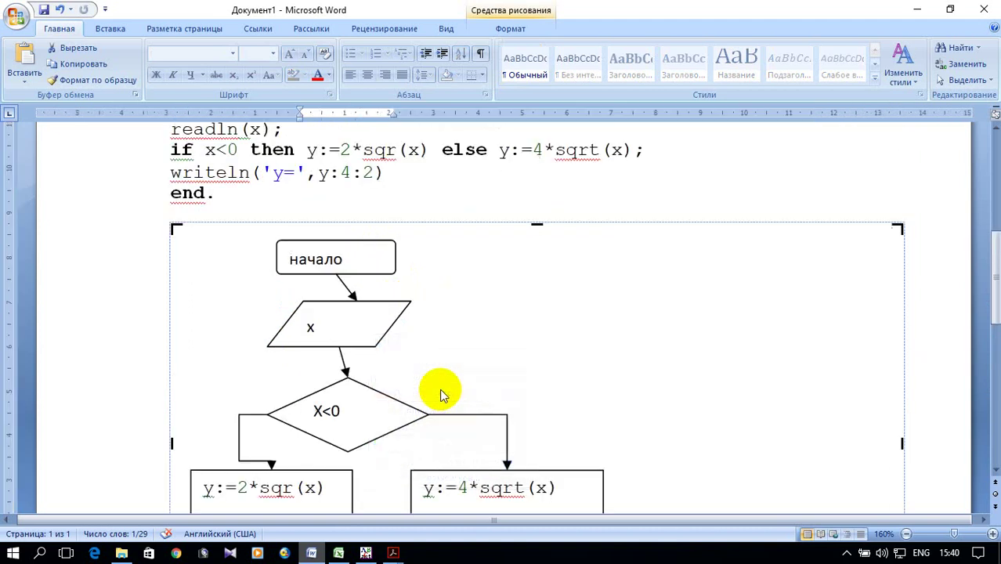
{"action": "scroll", "coordinate": [440, 388], "scroll_direction": "down", "scroll_amount": 3}
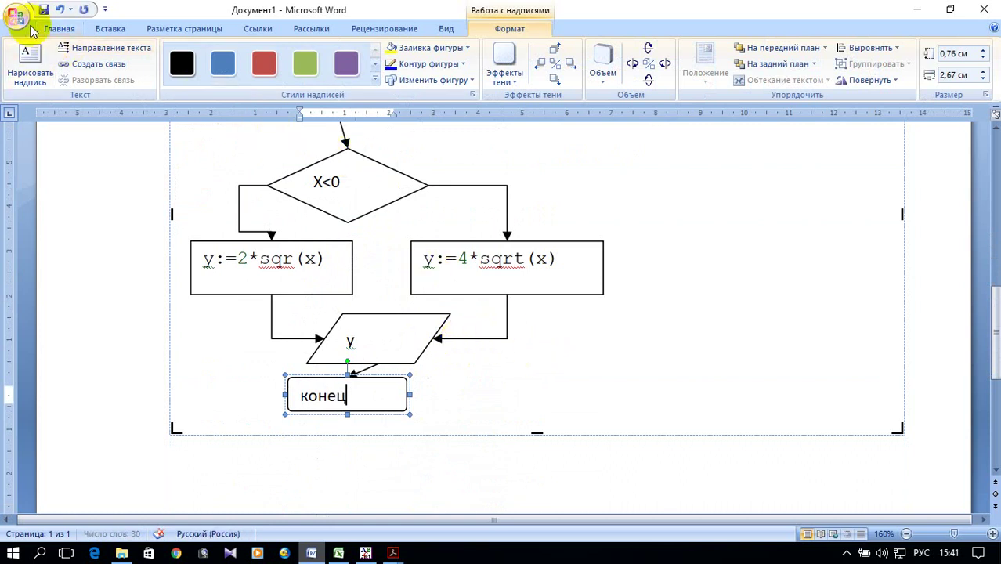
Step: Centre the labels y, y:=4*sqrt(x), y:=2*sqr(x) and X<0 in their blocks
{"action": "left_click", "coordinate": [53, 28]}
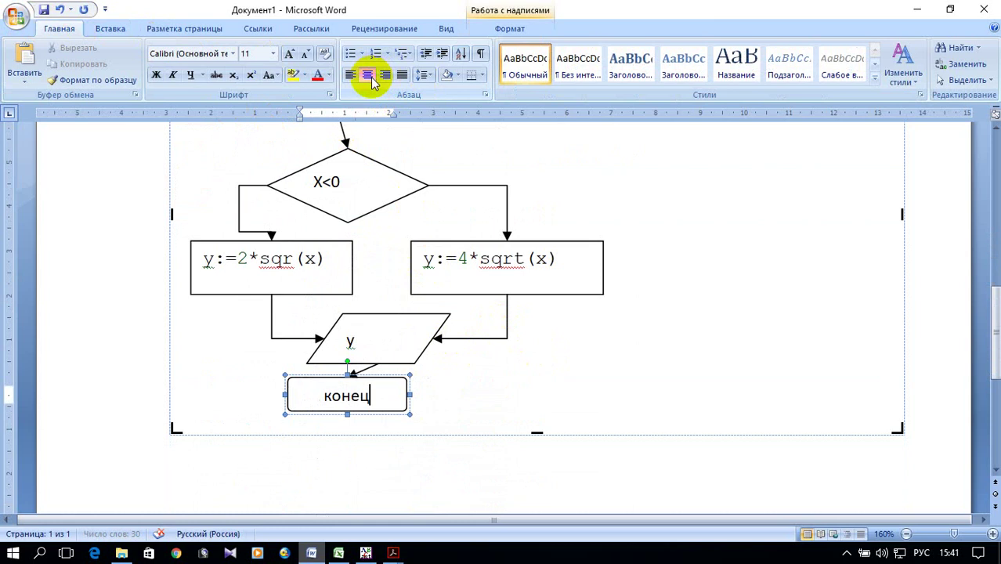
{"action": "left_click", "coordinate": [373, 335]}
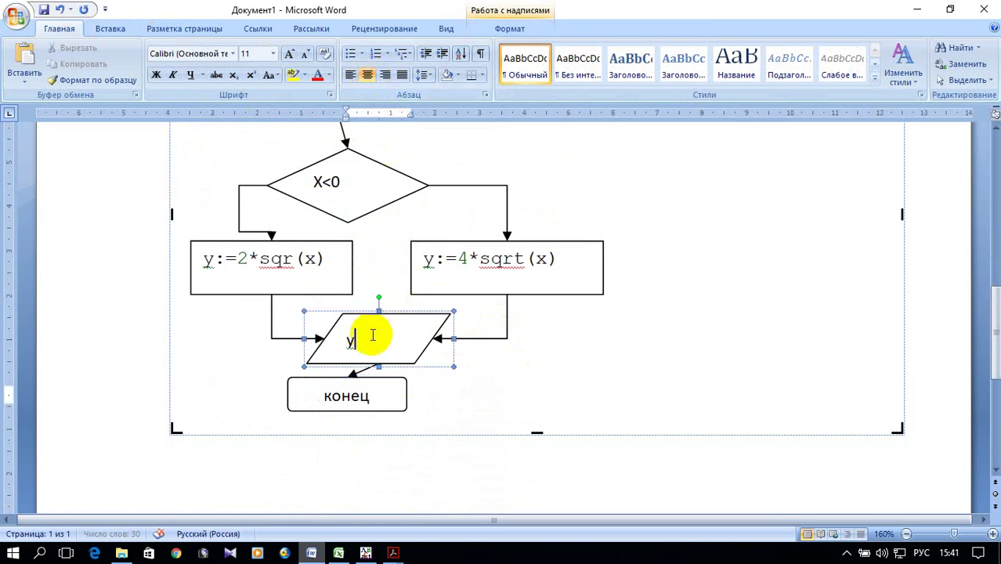
{"action": "left_click", "coordinate": [367, 75]}
{"action": "left_click", "coordinate": [569, 254]}
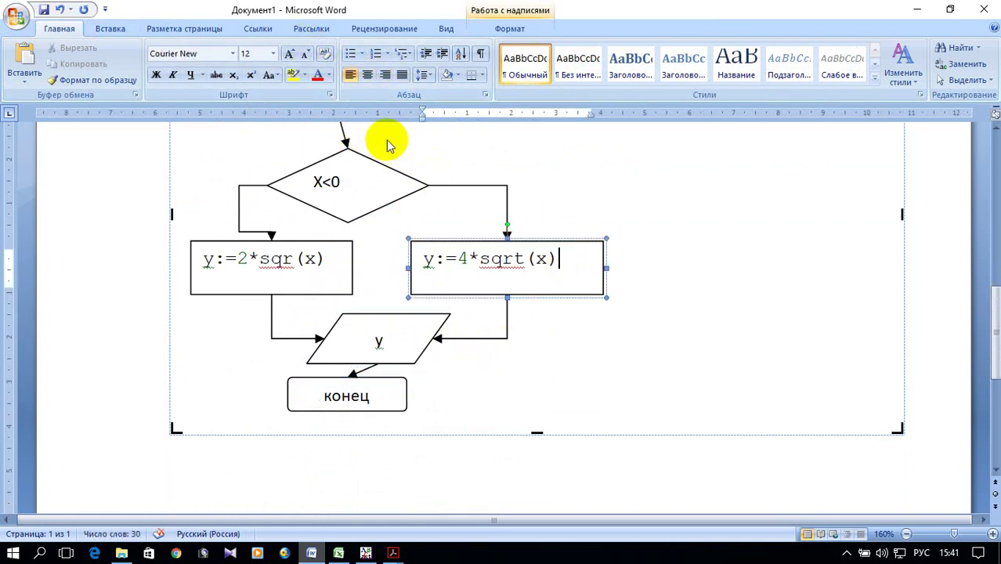
{"action": "left_click", "coordinate": [368, 75]}
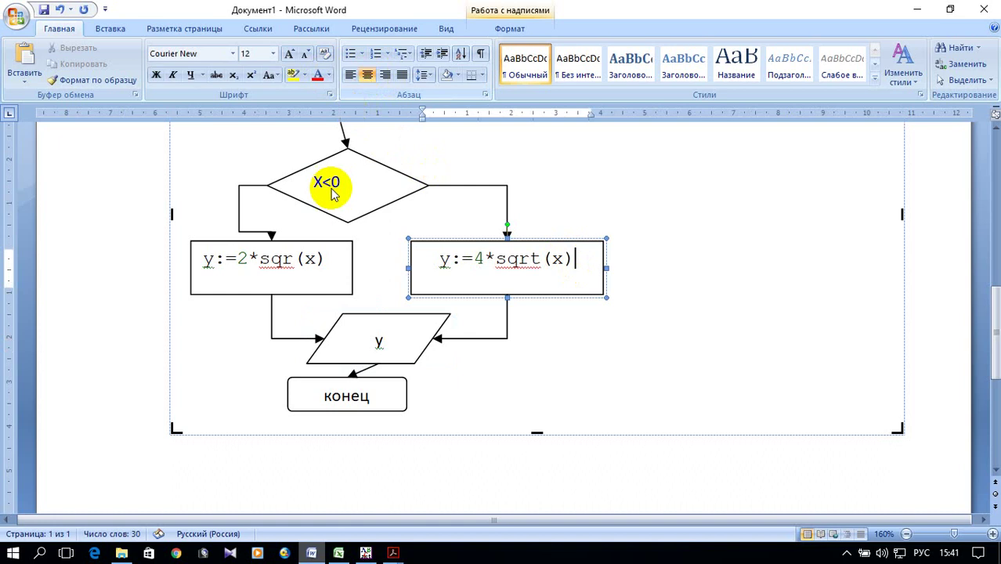
{"action": "left_click", "coordinate": [329, 259]}
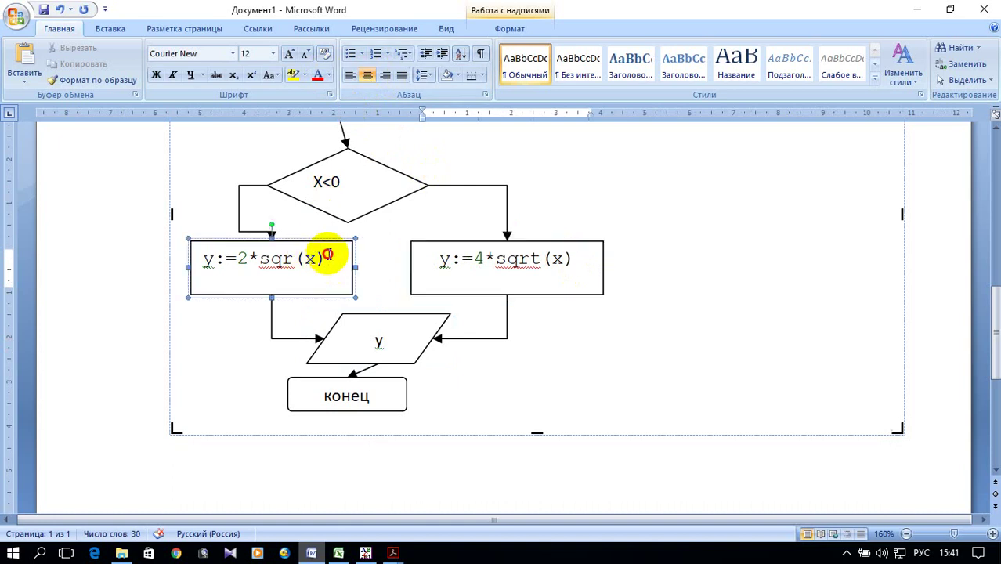
{"action": "left_click", "coordinate": [367, 76]}
{"action": "left_click", "coordinate": [345, 183]}
{"action": "left_click", "coordinate": [367, 76]}
Step: Centre the x and начало labels in their blocks
{"action": "scroll", "coordinate": [528, 197], "scroll_direction": "up", "scroll_amount": 1}
{"action": "left_click", "coordinate": [317, 153]}
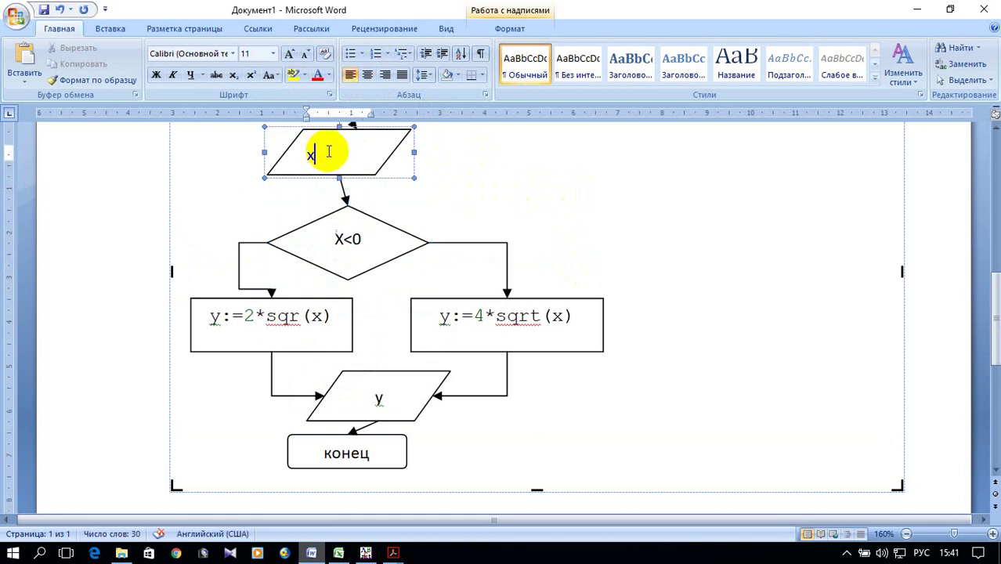
{"action": "left_click", "coordinate": [367, 76]}
{"action": "scroll", "coordinate": [543, 235], "scroll_direction": "up", "scroll_amount": 3}
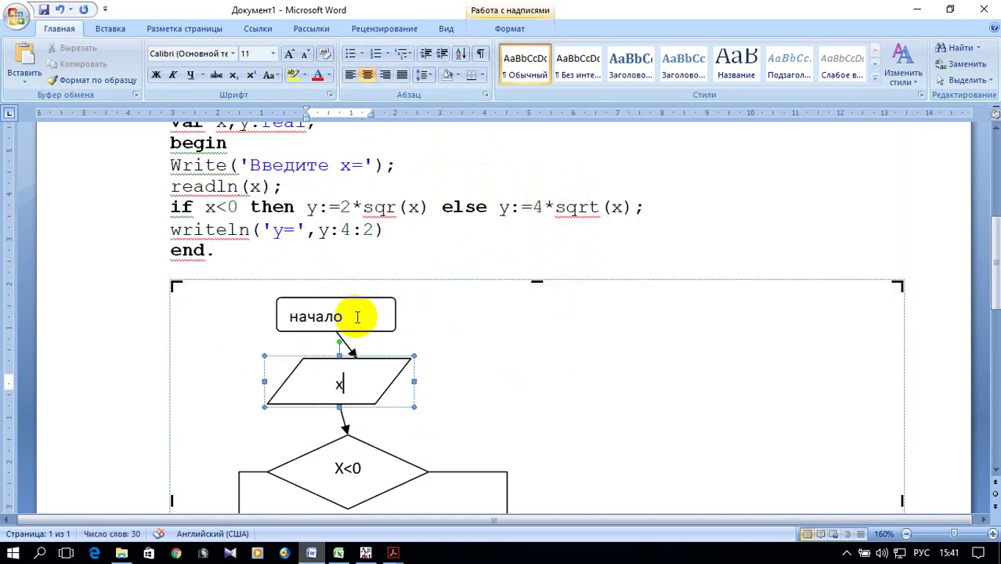
{"action": "left_click", "coordinate": [392, 316]}
{"action": "left_click", "coordinate": [368, 76]}
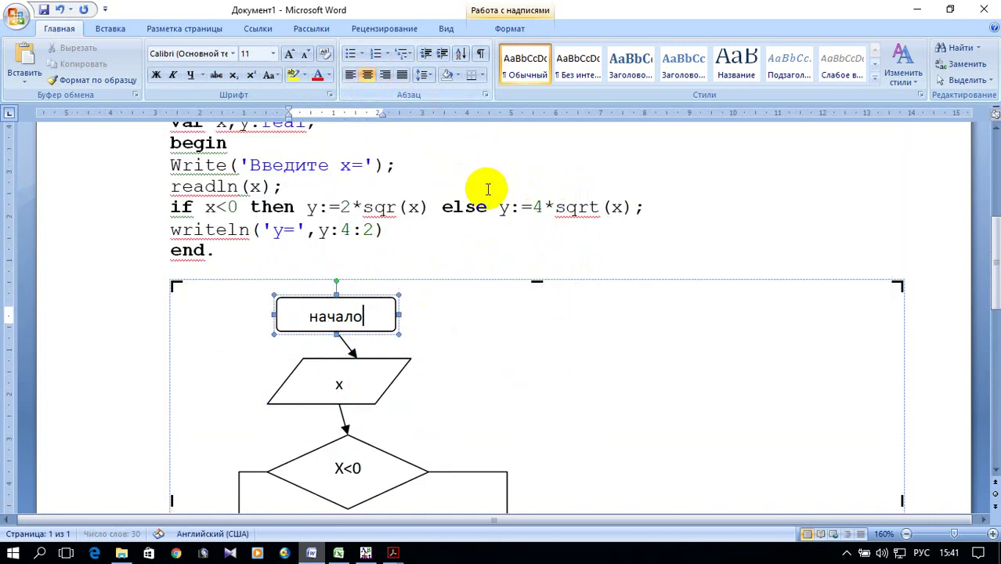
{"action": "scroll", "coordinate": [478, 189], "scroll_direction": "down", "scroll_amount": 3}
{"action": "scroll", "coordinate": [478, 189], "scroll_direction": "up", "scroll_amount": 1}
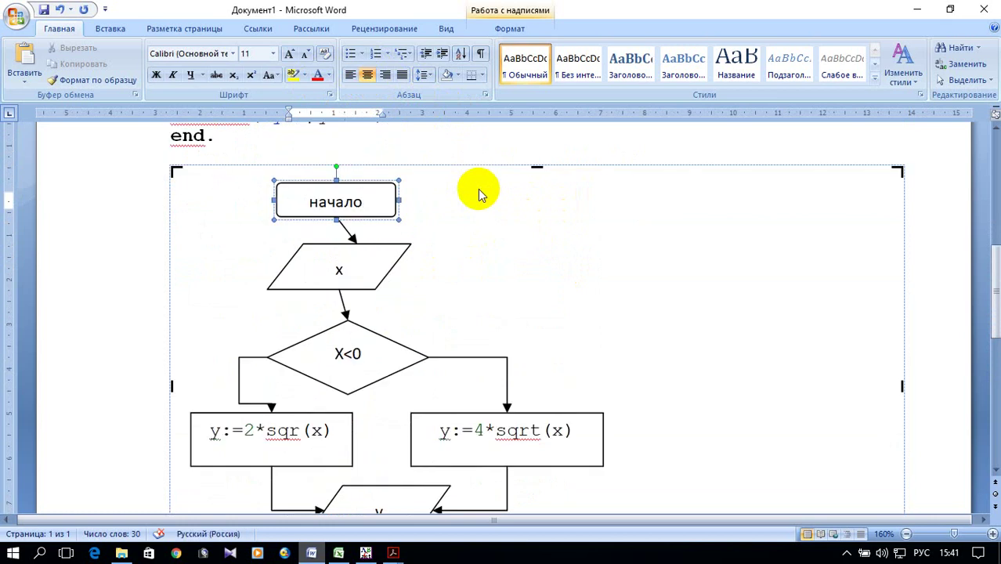
{"action": "left_click", "coordinate": [115, 31]}
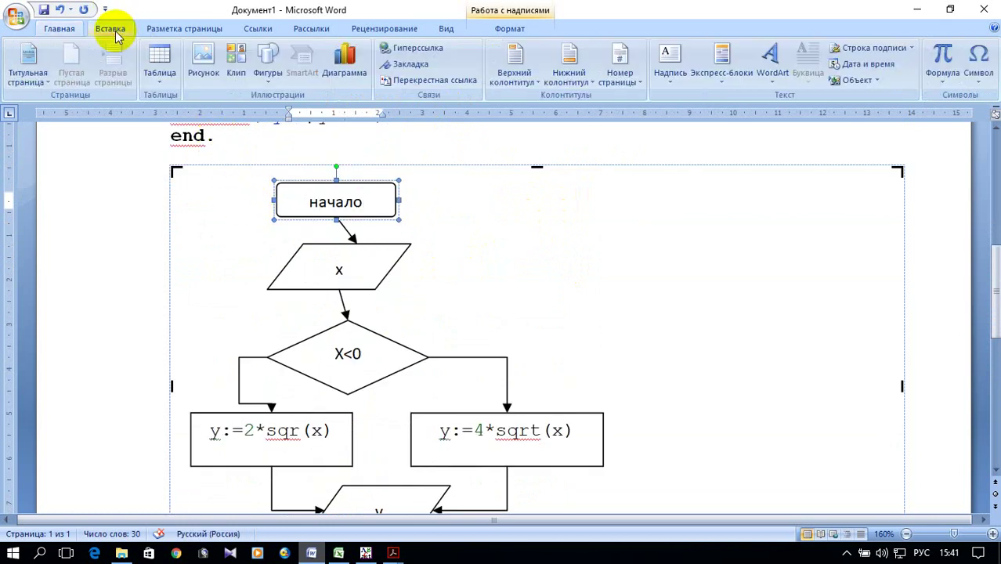
Step: Draw a small cross shape from Basic Shapes just left of the X<0 diamond, then deselect it
{"action": "left_click", "coordinate": [270, 78]}
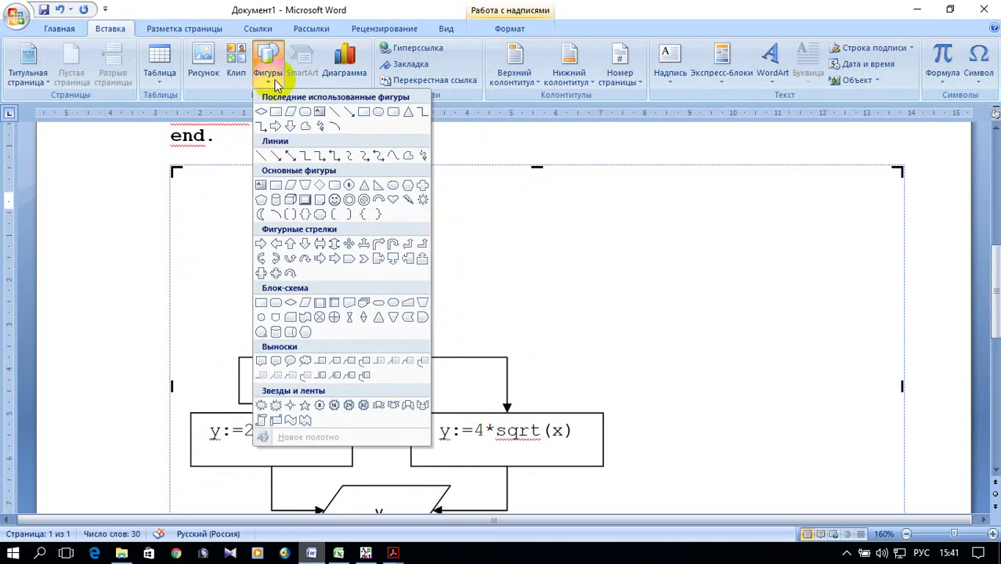
{"action": "left_click", "coordinate": [424, 191]}
{"action": "scroll", "coordinate": [447, 232], "scroll_direction": "down", "scroll_amount": 3}
{"action": "scroll", "coordinate": [393, 235], "scroll_direction": "up", "scroll_amount": 1}
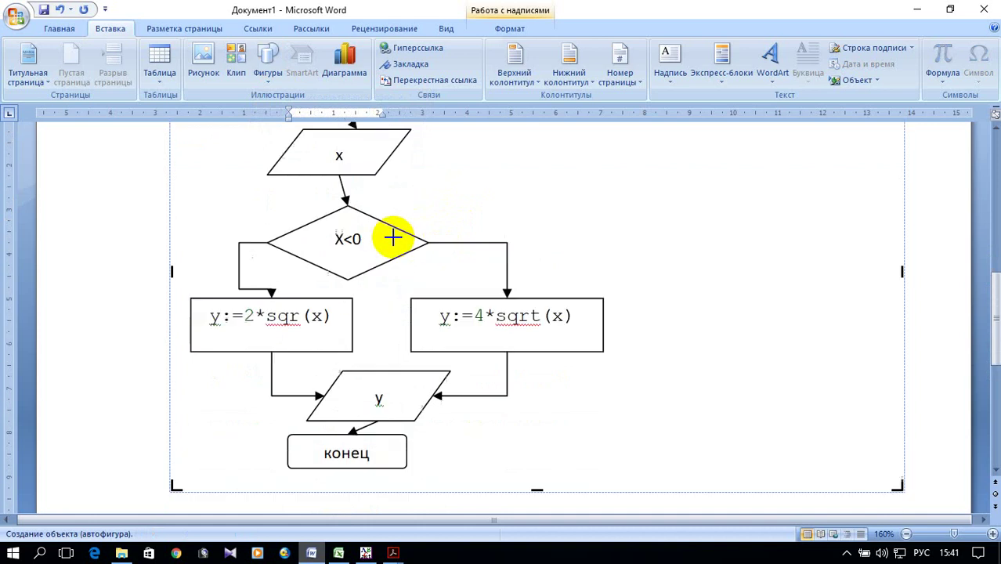
{"action": "left_click_drag", "start_coordinate": [227, 212], "coordinate": [251, 235]}
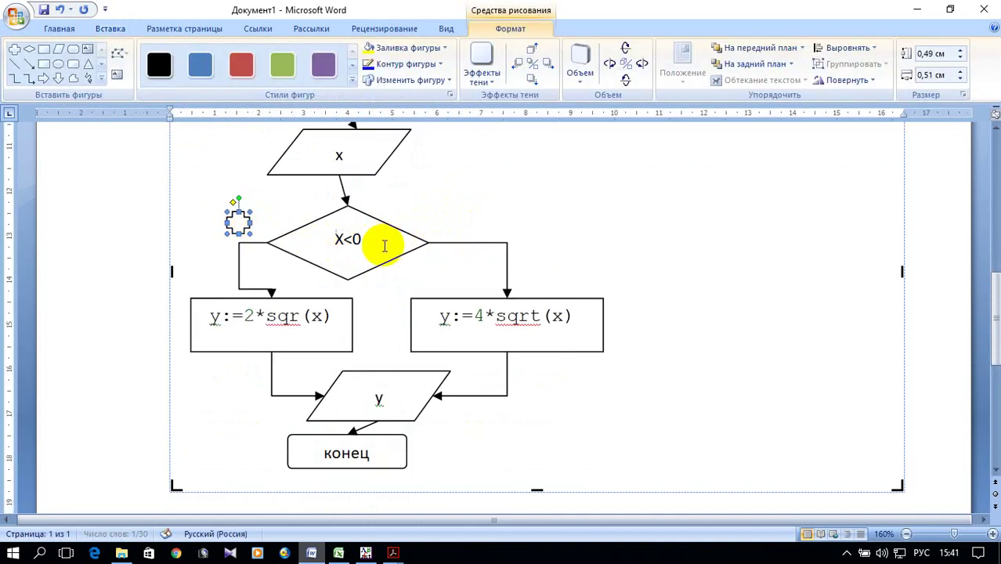
{"action": "left_click", "coordinate": [429, 222]}
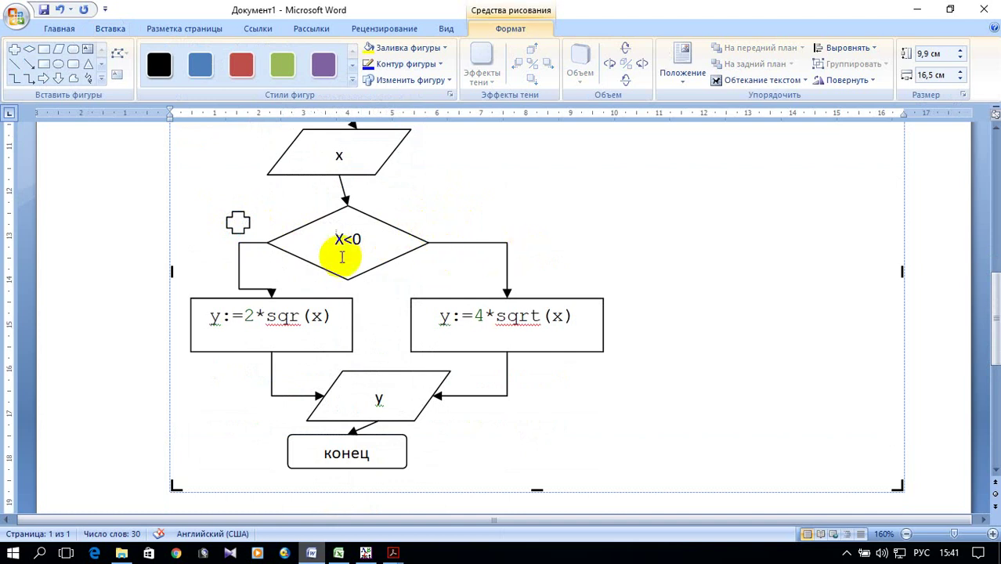
{"action": "scroll", "coordinate": [344, 258], "scroll_direction": "up", "scroll_amount": 3}
{"action": "scroll", "coordinate": [293, 333], "scroll_direction": "down", "scroll_amount": 1}
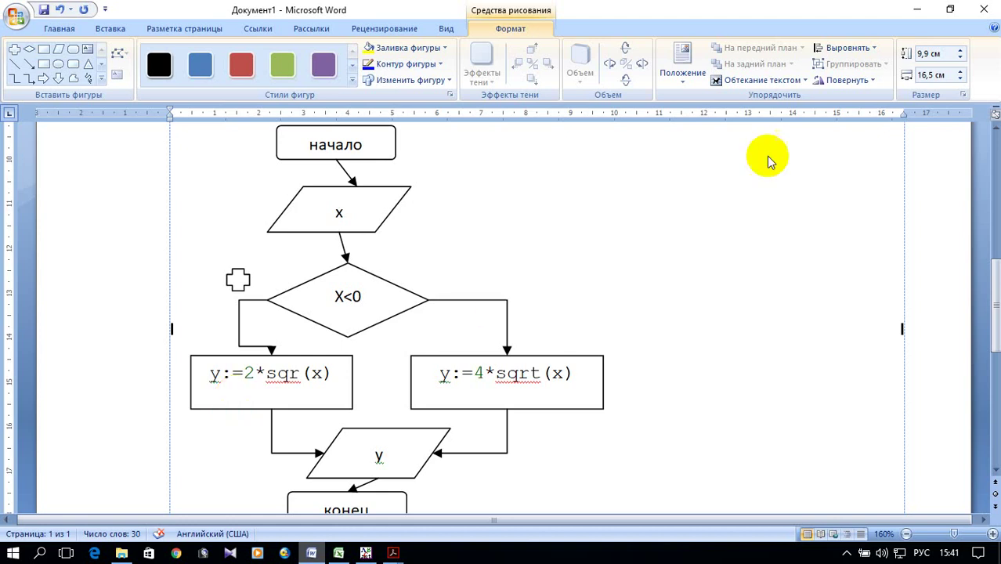
Step: Scroll through the report's code and flowchart and restore the Home ribbon commands
{"action": "scroll", "coordinate": [665, 356], "scroll_direction": "up", "scroll_amount": 4}
{"action": "scroll", "coordinate": [664, 356], "scroll_direction": "up", "scroll_amount": 4}
{"action": "scroll", "coordinate": [664, 353], "scroll_direction": "up", "scroll_amount": 4}
{"action": "scroll", "coordinate": [664, 351], "scroll_direction": "down", "scroll_amount": 1}
{"action": "scroll", "coordinate": [665, 351], "scroll_direction": "down", "scroll_amount": 3}
{"action": "scroll", "coordinate": [664, 351], "scroll_direction": "down", "scroll_amount": 1}
{"action": "scroll", "coordinate": [662, 348], "scroll_direction": "down", "scroll_amount": 1}
{"action": "scroll", "coordinate": [662, 348], "scroll_direction": "down", "scroll_amount": 1}
{"action": "scroll", "coordinate": [658, 347], "scroll_direction": "down", "scroll_amount": 1}
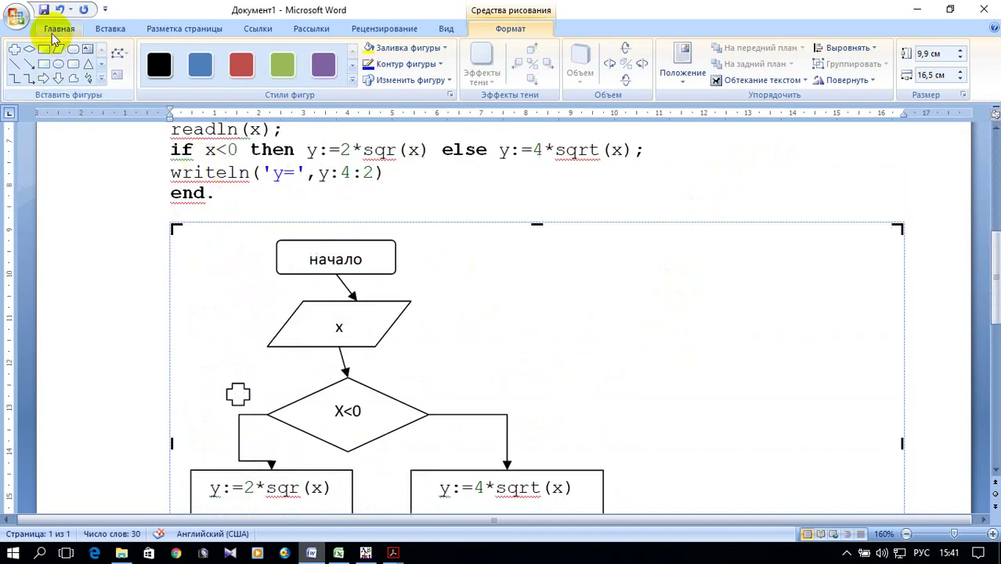
{"action": "left_click", "coordinate": [58, 28]}
{"action": "scroll", "coordinate": [688, 329], "scroll_direction": "down", "scroll_amount": 1}
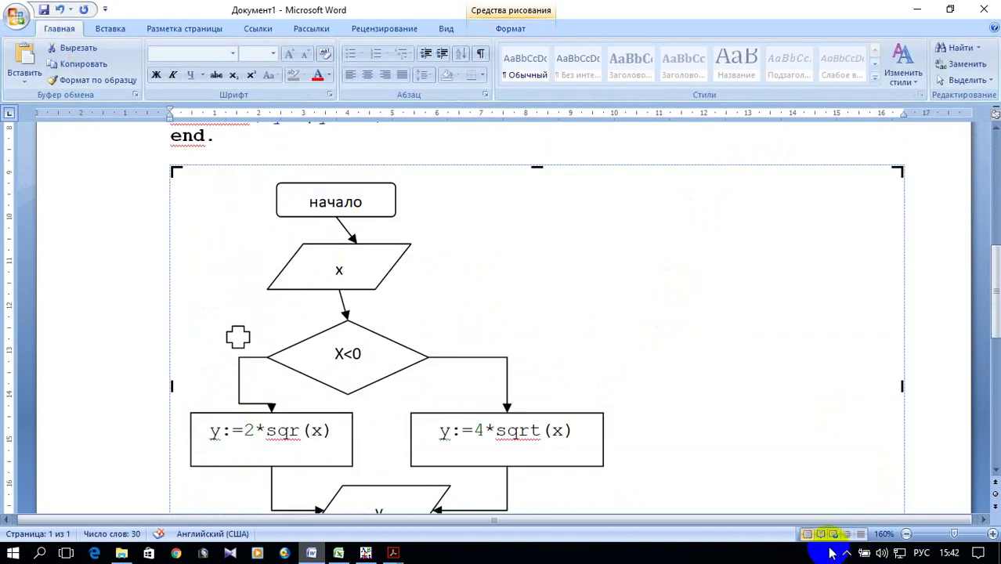
Step: Zoom the document out to 110% and review the whole finished flowchart
{"action": "left_click", "coordinate": [907, 534]}
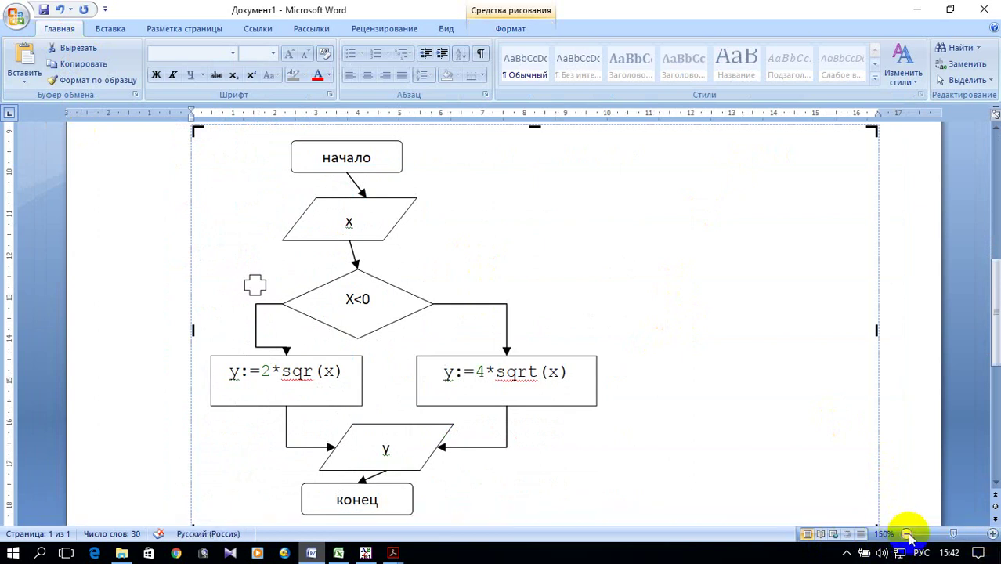
{"action": "left_click", "coordinate": [906, 534]}
{"action": "left_click", "coordinate": [907, 534]}
{"action": "left_click", "coordinate": [906, 533]}
{"action": "left_click", "coordinate": [907, 533]}
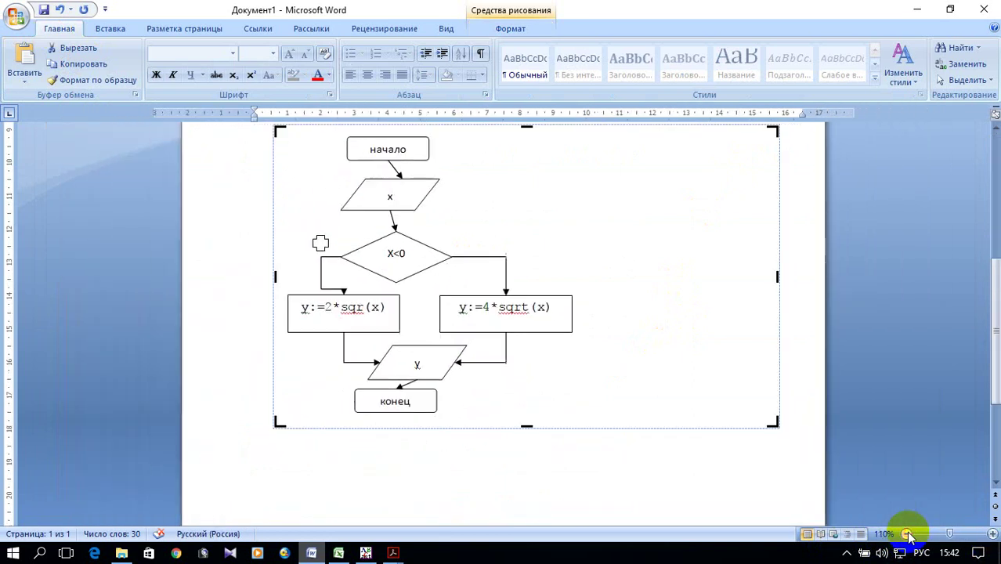
{"action": "scroll", "coordinate": [807, 415], "scroll_direction": "up", "scroll_amount": 3}
{"action": "scroll", "coordinate": [807, 415], "scroll_direction": "up", "scroll_amount": 4}
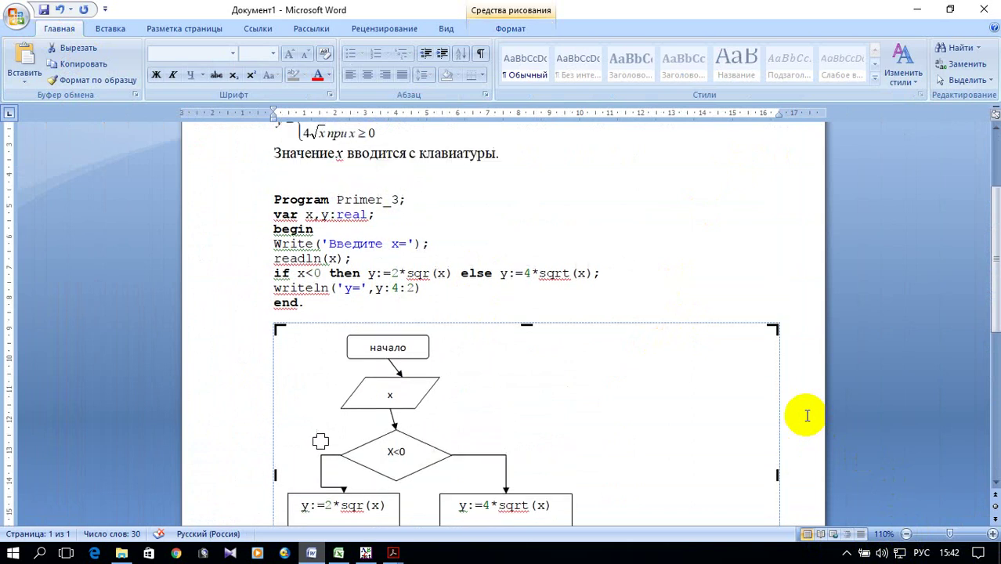
{"action": "scroll", "coordinate": [807, 415], "scroll_direction": "down", "scroll_amount": 6}
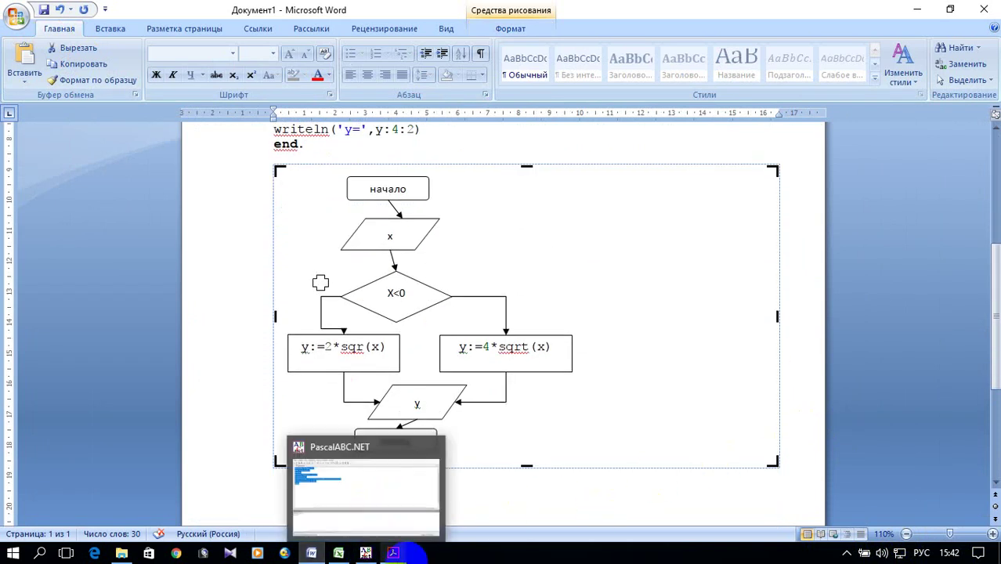
{"action": "mouse_move", "coordinate": [394, 553]}
{"action": "left_click", "coordinate": [362, 517]}
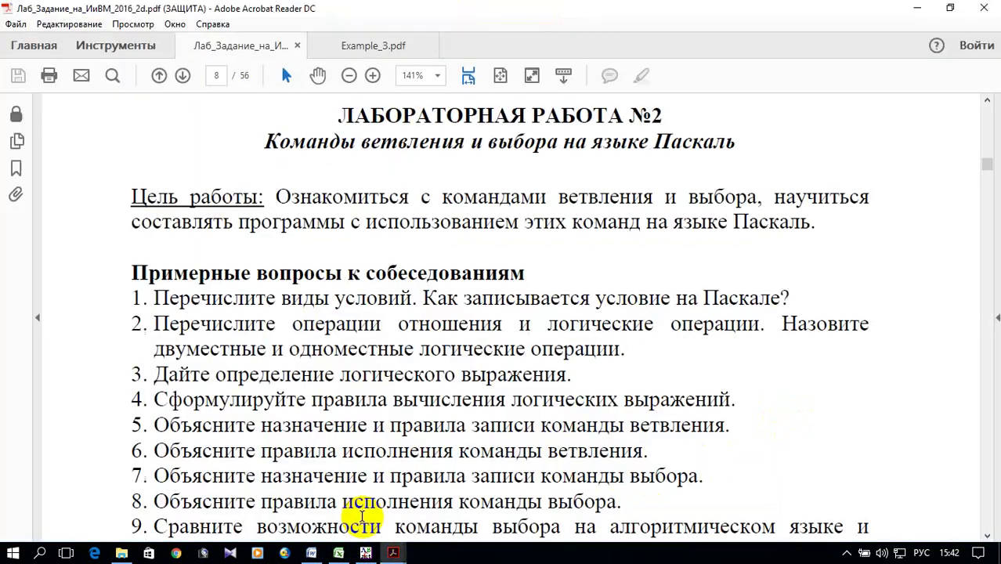